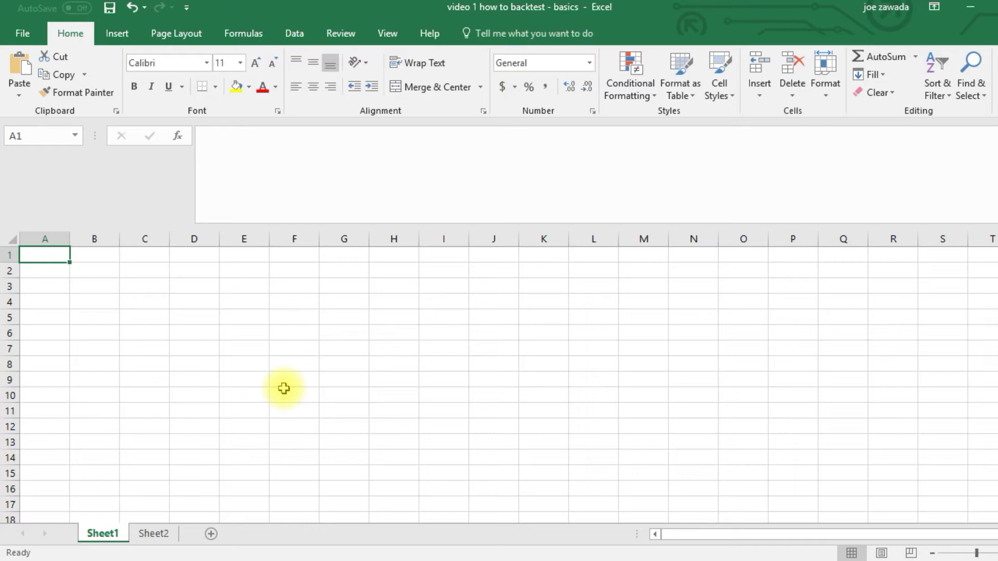
Select cell A1 on Sheet1 and switch to the Cryptocurrency Market Capitalizations page in Chrome
click(98, 332)
click(126, 282)
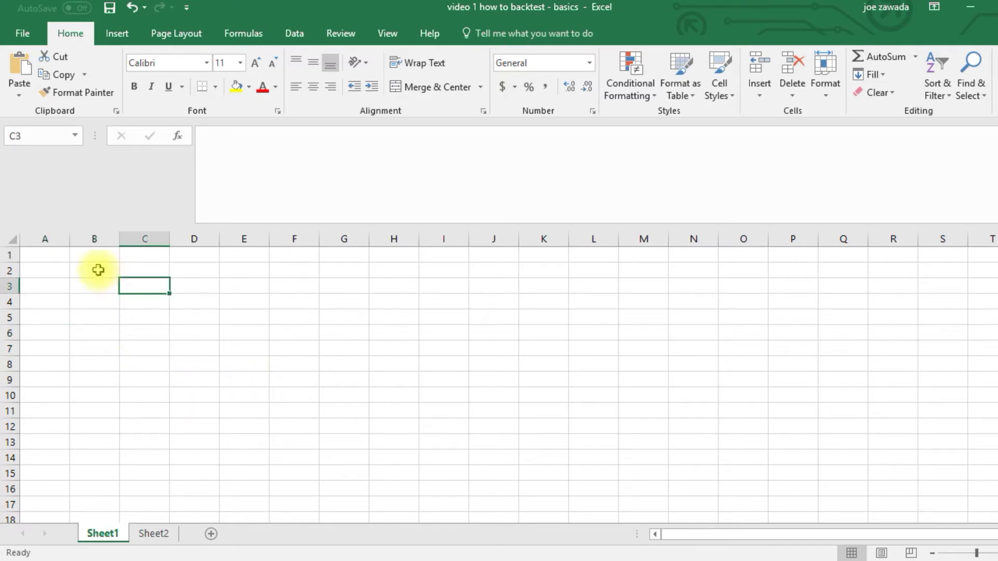
click(56, 254)
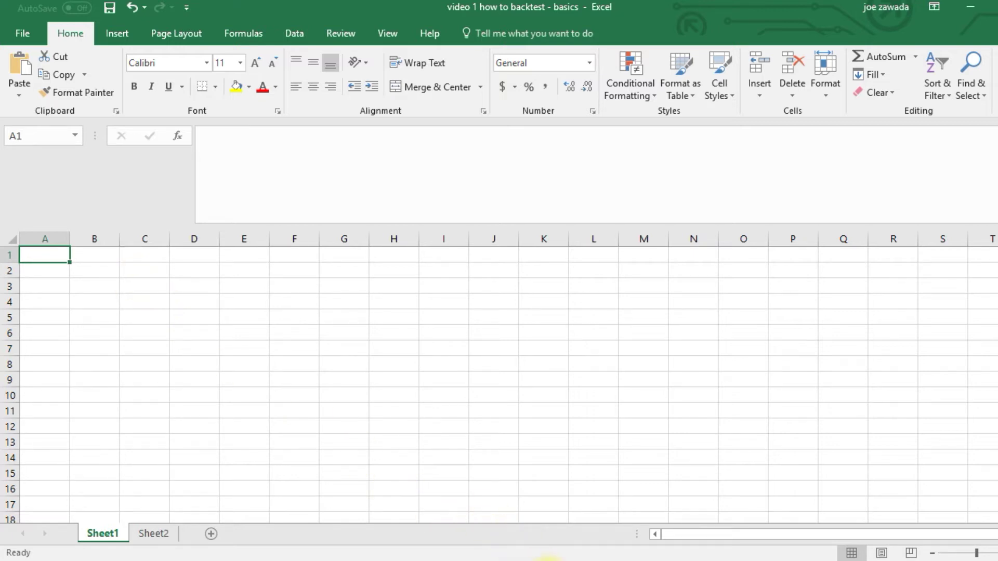
click(554, 560)
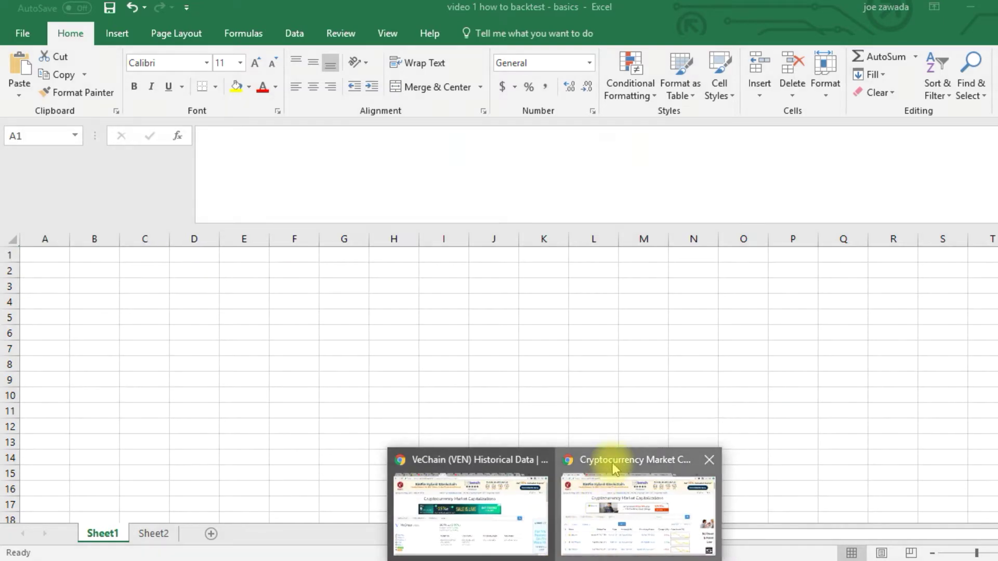
click(612, 469)
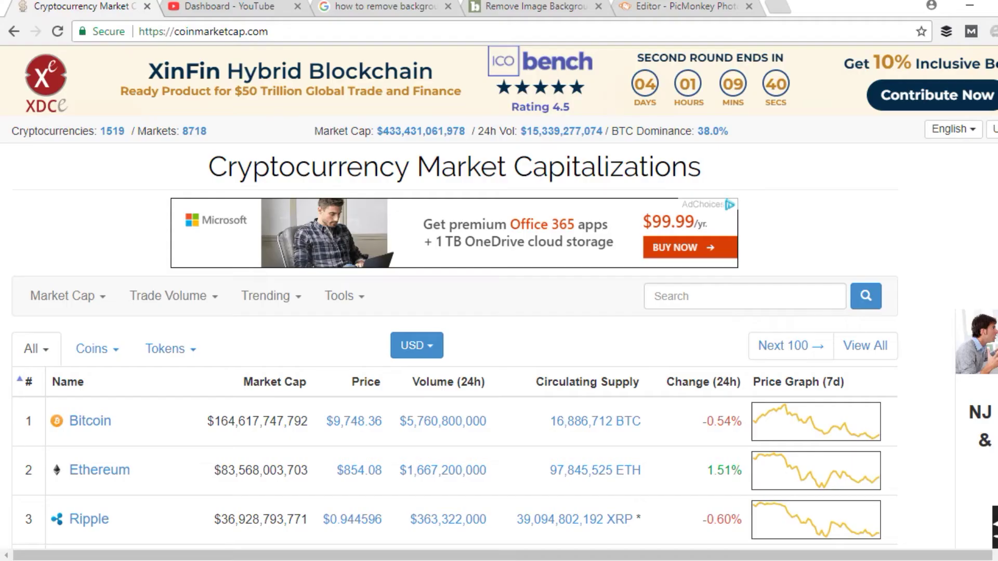
Find Ethereum in the cryptocurrency list and open its historical data
scroll(499, 296, down, 4)
scroll(499, 296, down, 20)
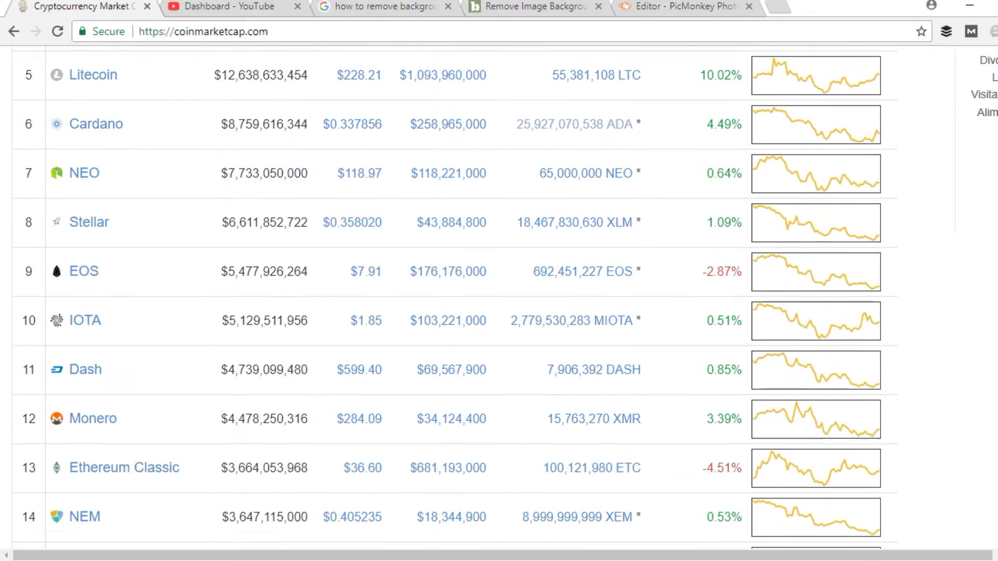
scroll(499, 296, down, 8)
scroll(499, 297, up, 20)
scroll(499, 296, up, 4)
scroll(499, 296, down, 1)
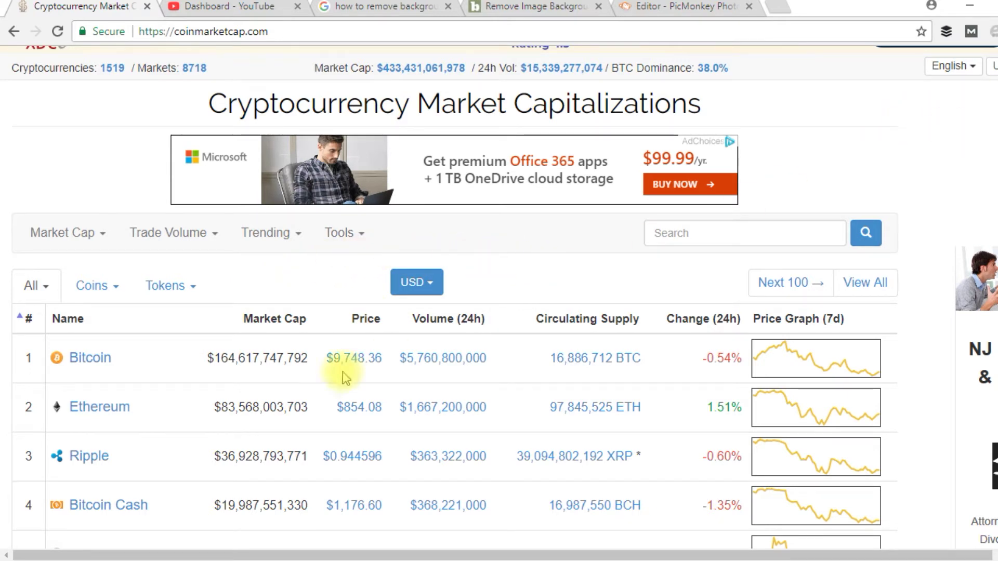
click(98, 409)
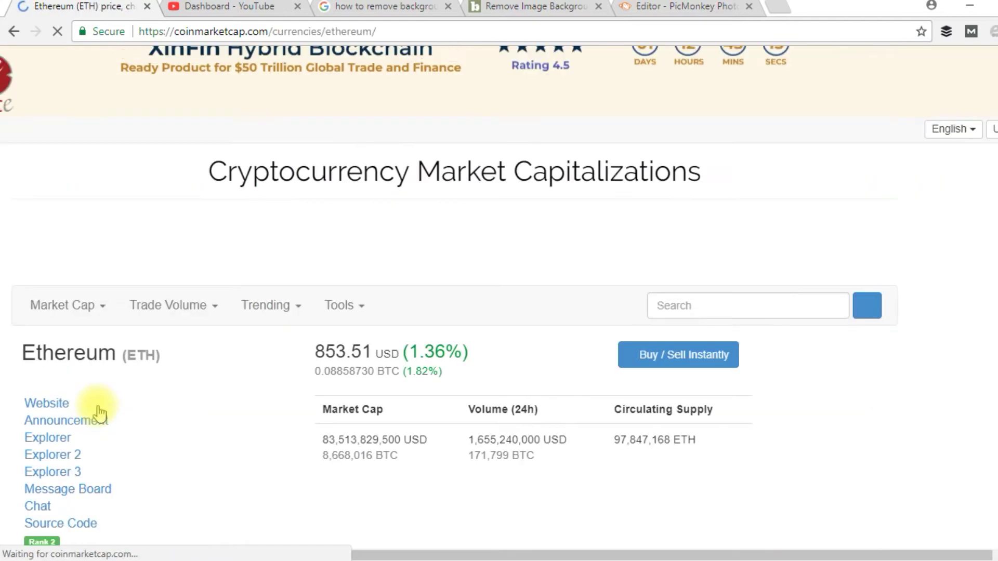
scroll(499, 280, down, 3)
scroll(456, 250, down, 5)
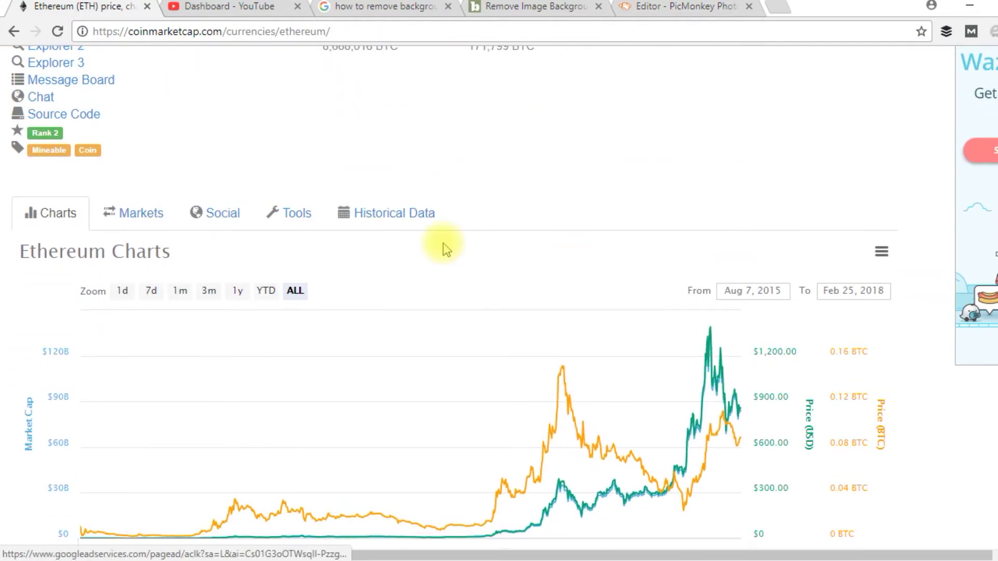
click(374, 222)
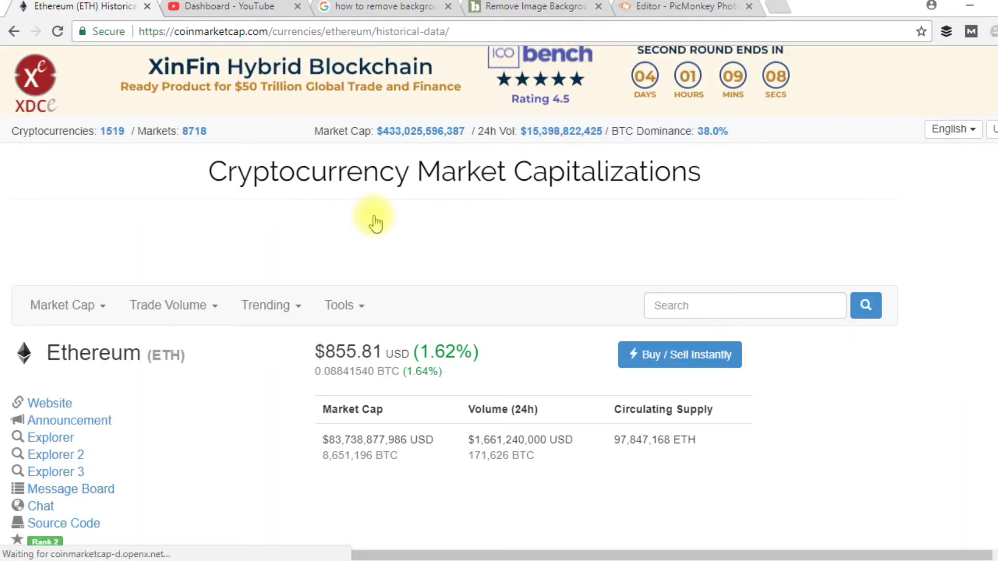
Set the date range of the Ethereum historical data to All Time
scroll(759, 228, down, 7)
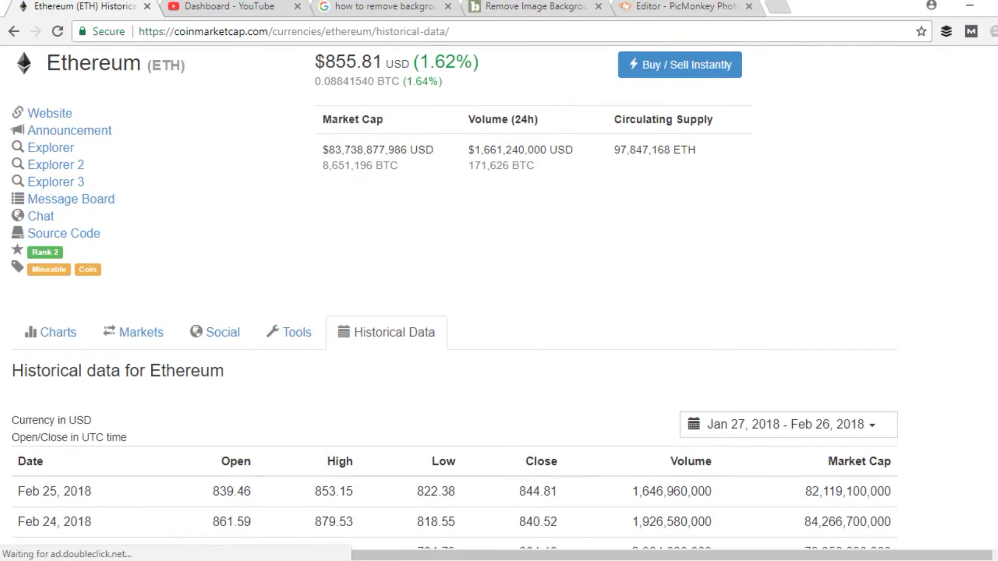
scroll(780, 234, down, 2)
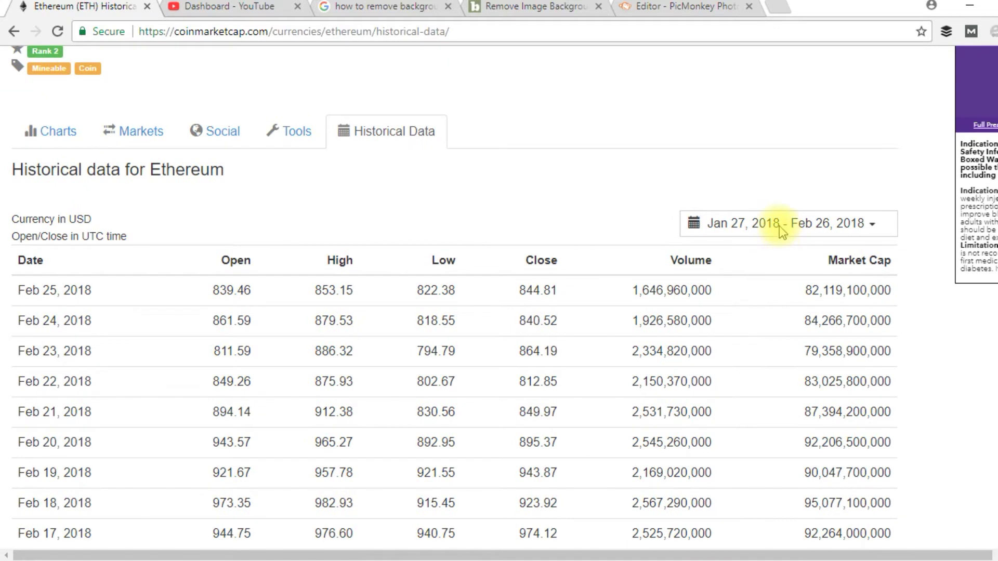
click(878, 224)
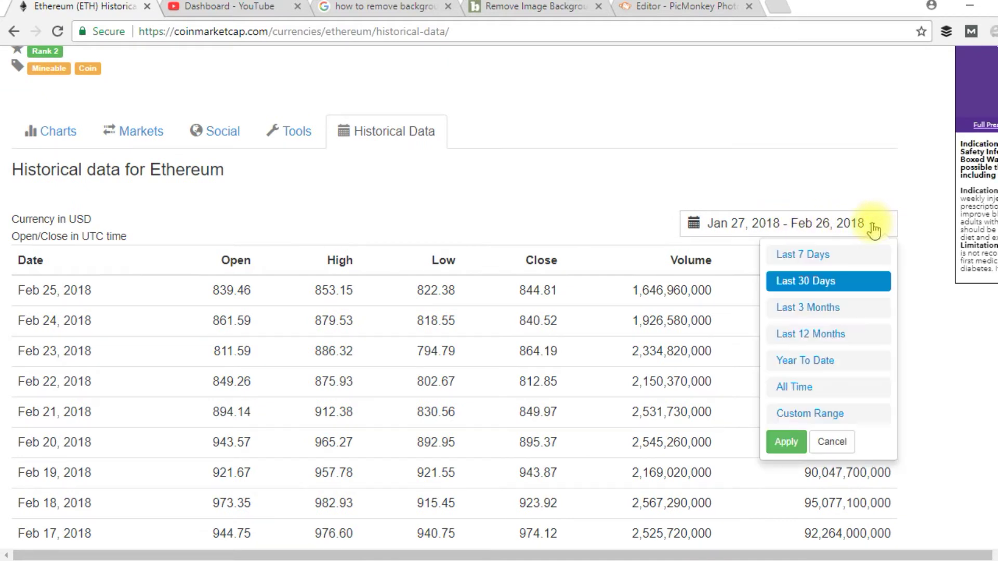
click(820, 385)
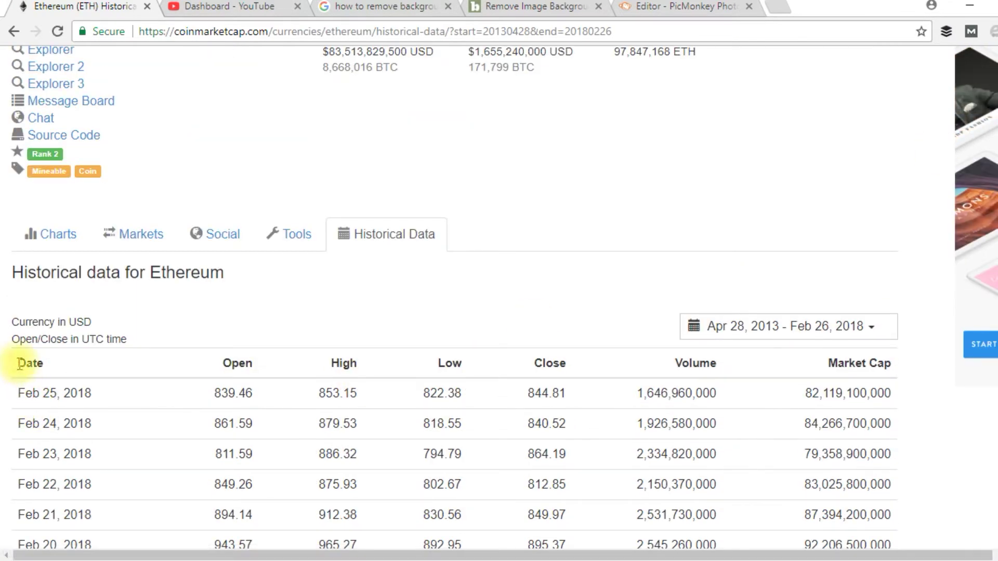
Select and copy the Ethereum price table from the Date header through the Aug 08, 2015 row
drag(19, 363, 107, 452)
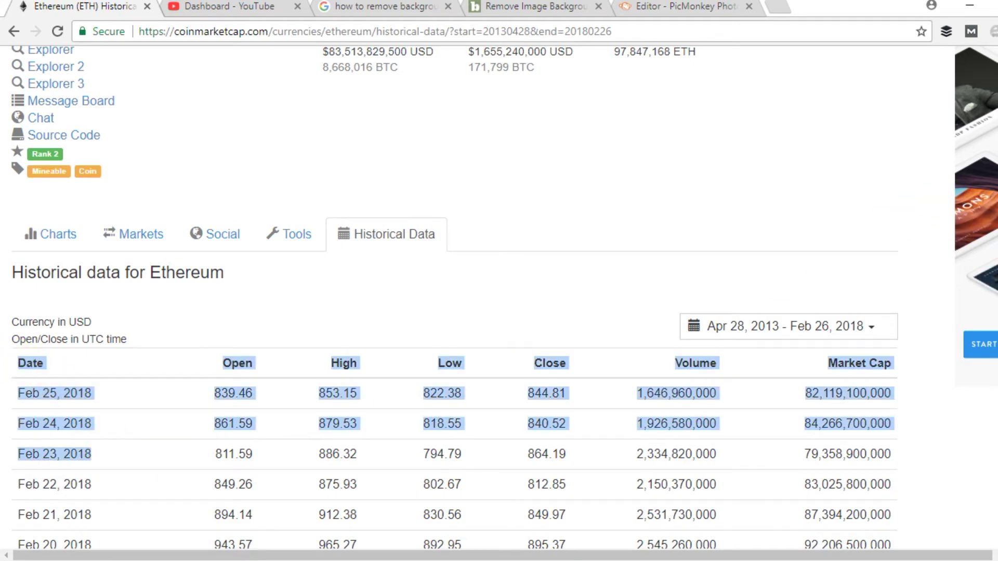
scroll(499, 298, down, 20)
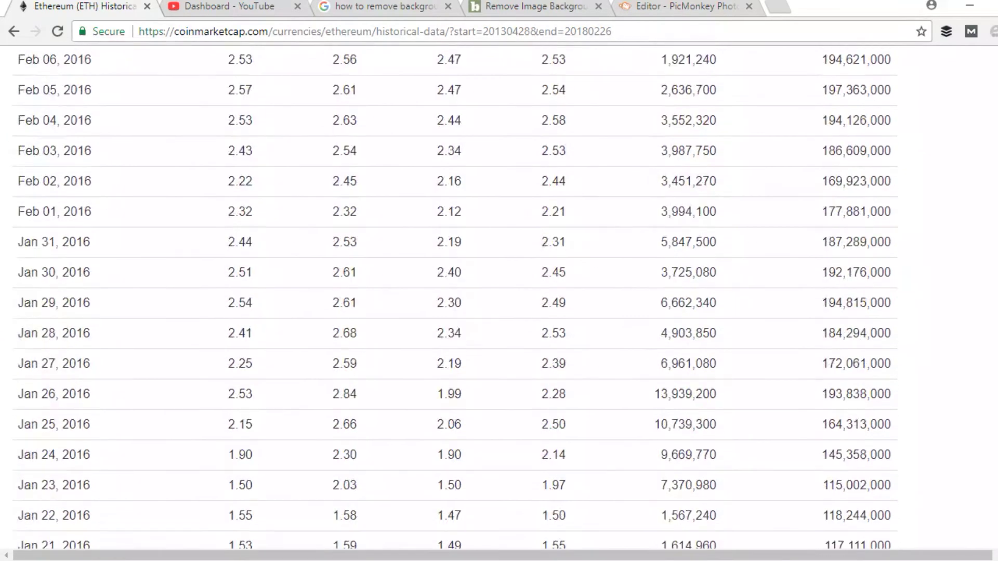
scroll(499, 297, down, 20)
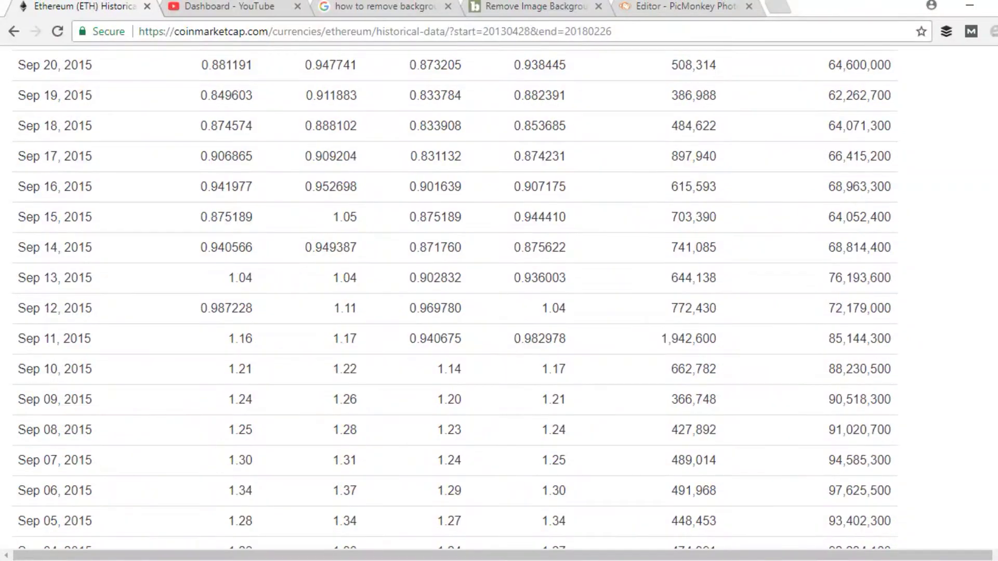
scroll(499, 298, down, 11)
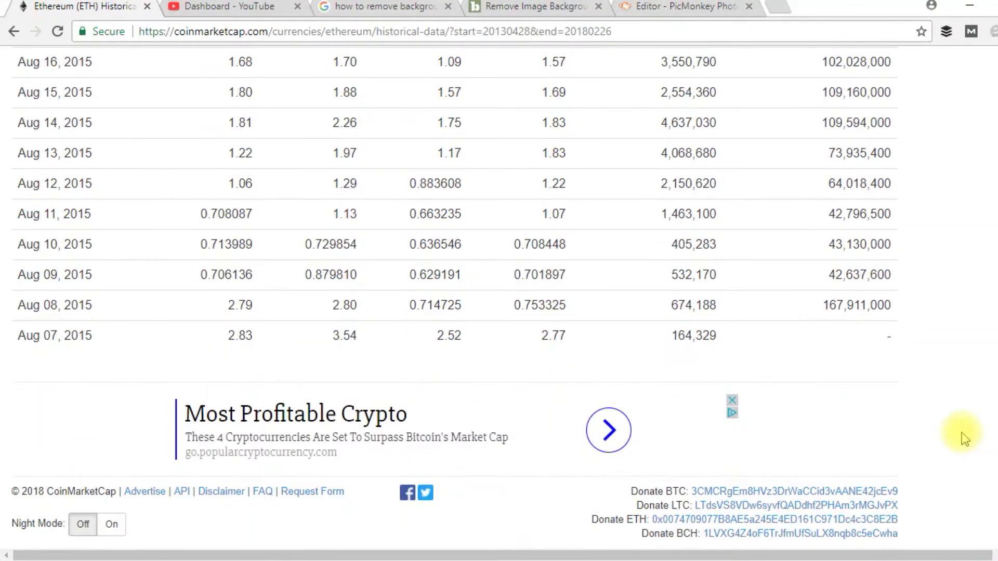
shift+click(910, 314)
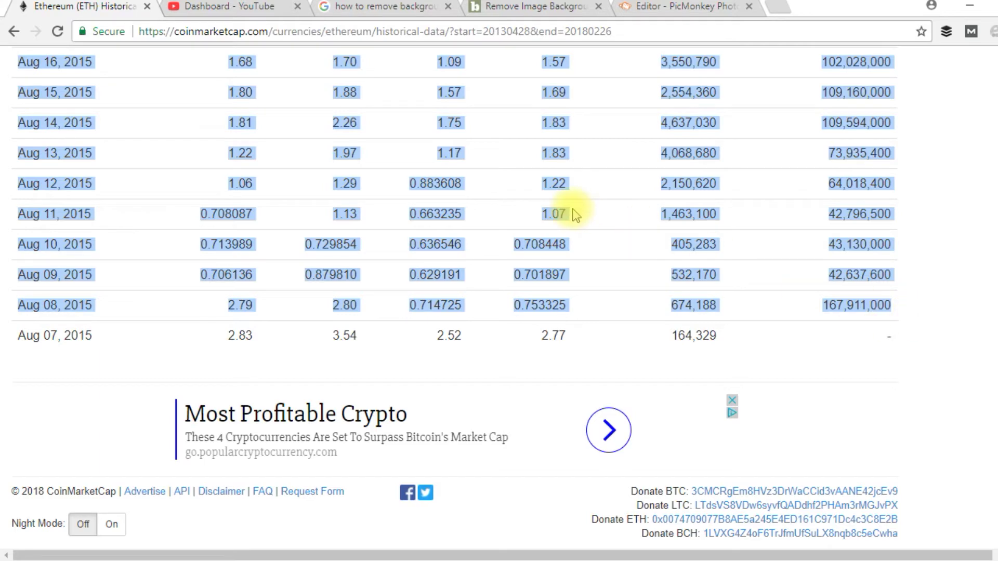
Switch to Excel, paste the copied table at cell A1 of Sheet1, and auto-fit all column widths
key(alt+Tab)
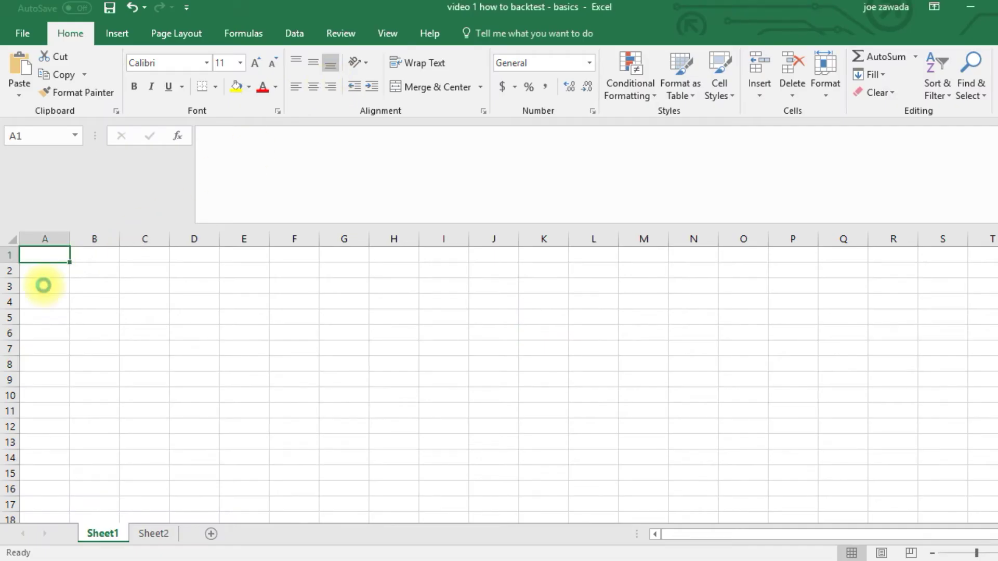
key(ctrl+v)
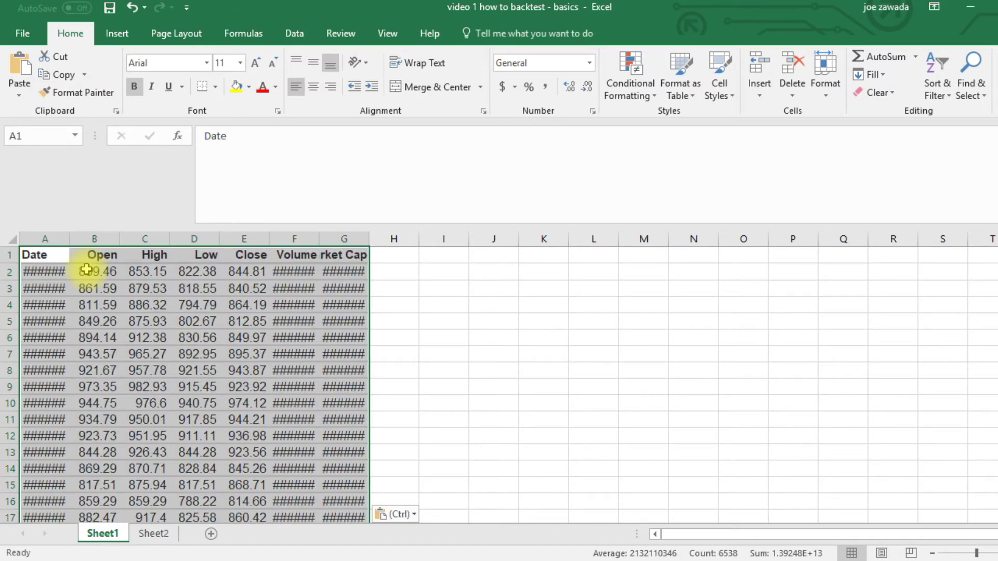
click(12, 239)
double_click(69, 239)
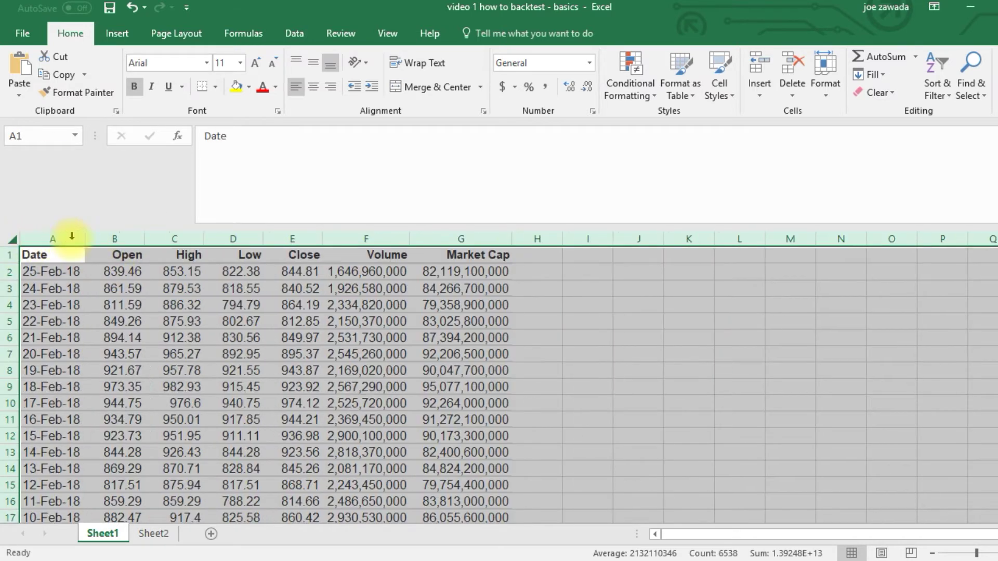
click(155, 305)
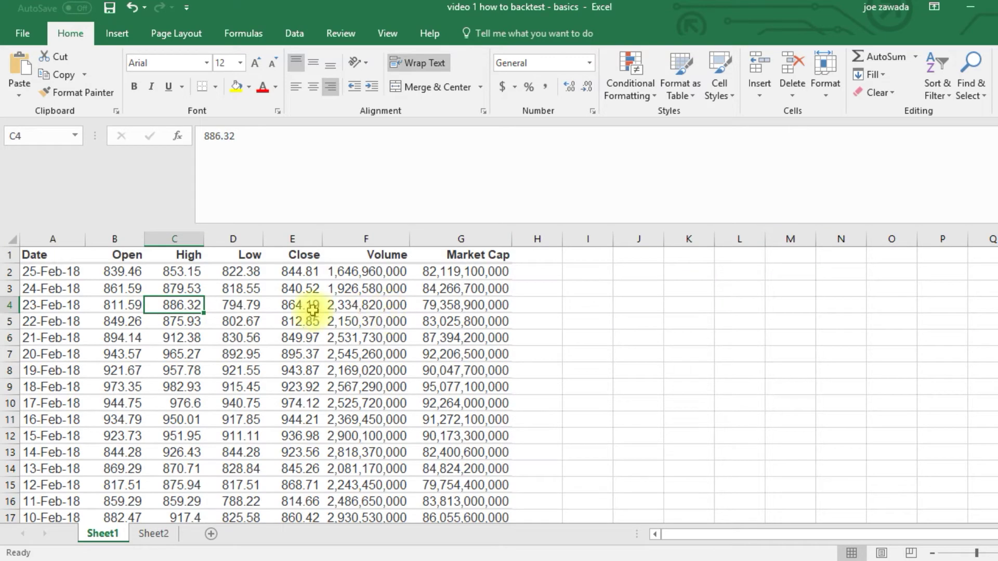
Look through the pasted price history and check its date, price and volume columns
scroll(499, 385, down, 20)
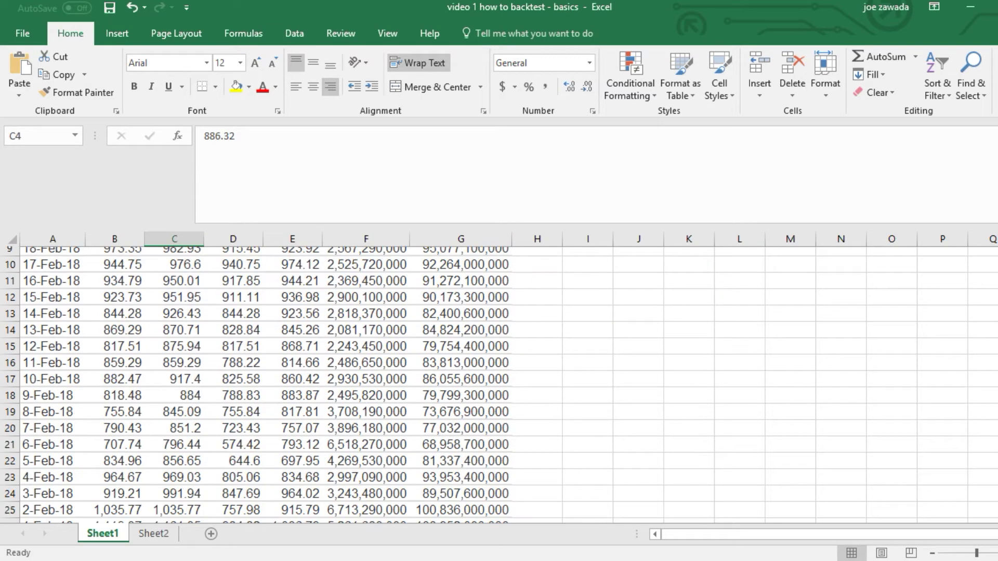
scroll(348, 372, up, 20)
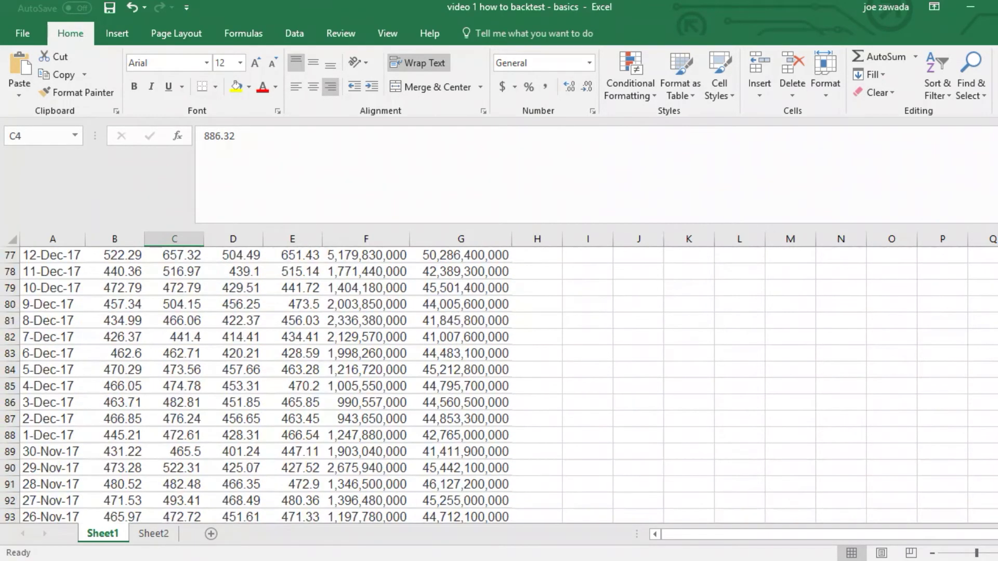
click(348, 372)
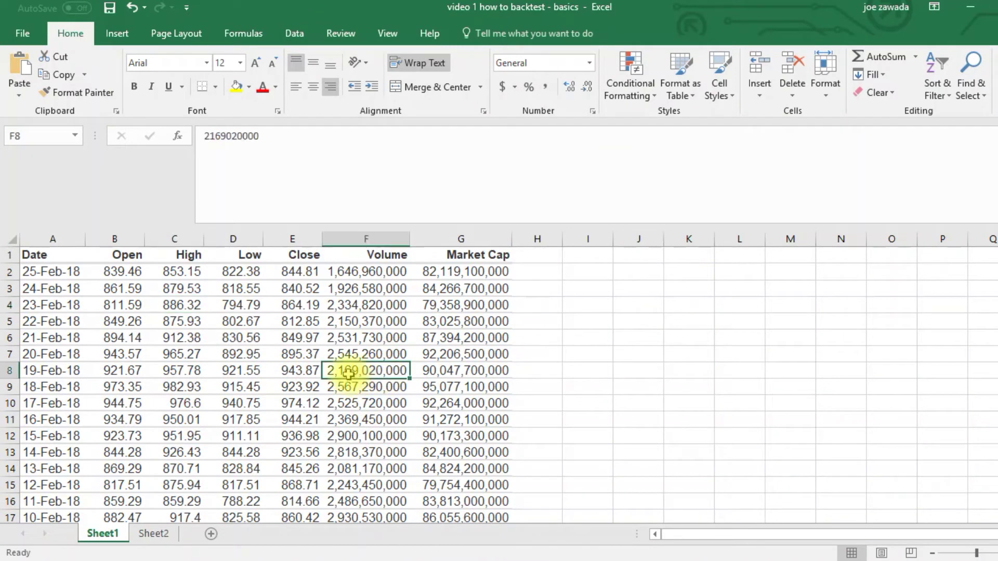
click(156, 355)
click(73, 356)
click(69, 390)
click(74, 353)
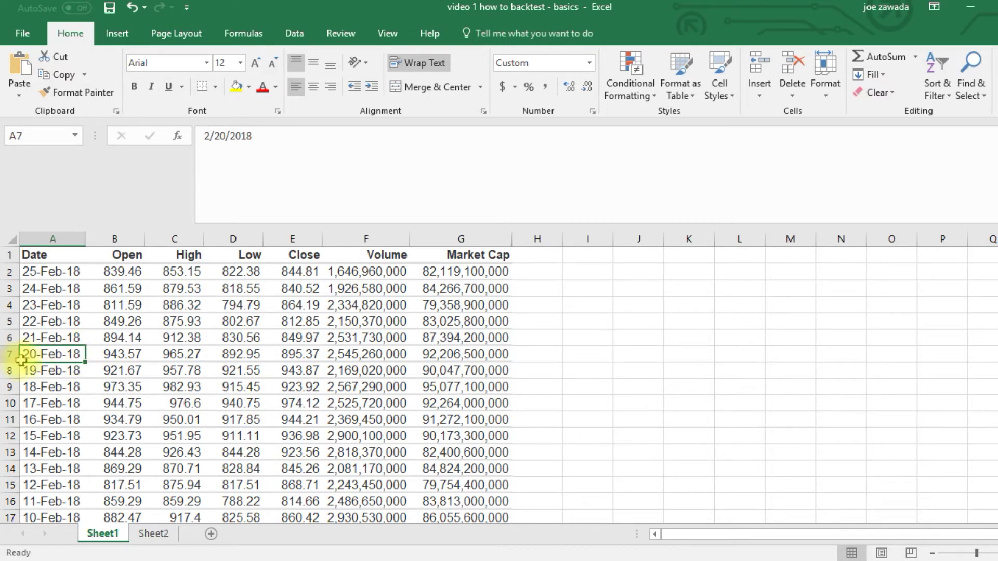
click(174, 338)
click(131, 402)
click(55, 405)
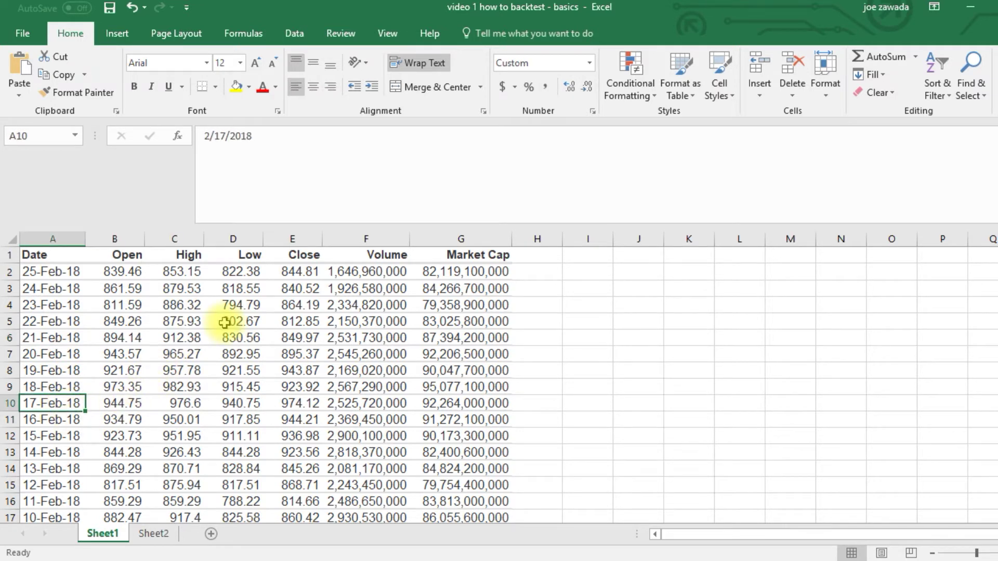
Rename the Sheet1 worksheet as Ethereum
double_click(102, 533)
text(Ether)
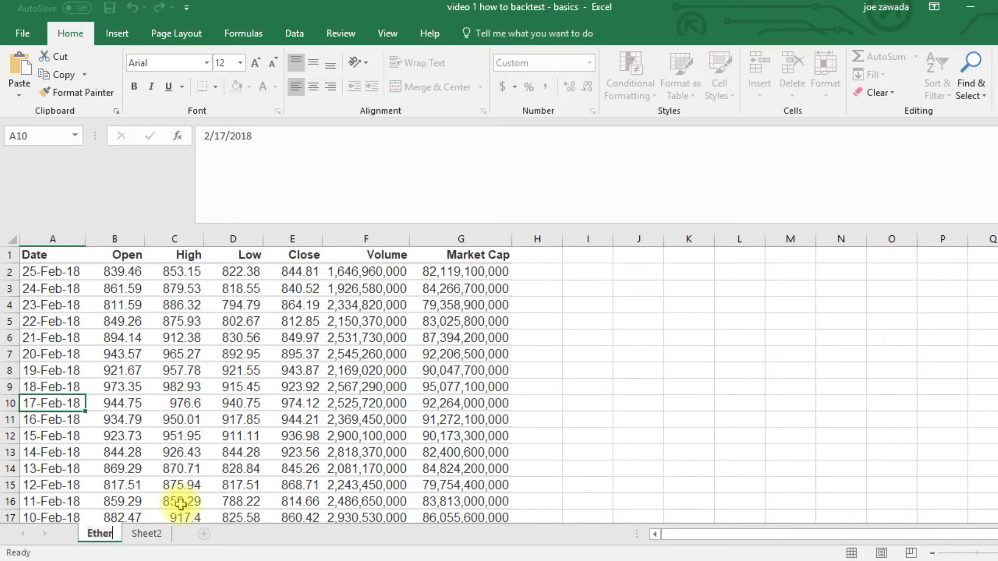
text(eum)
key(Return)
Examine the order of the dates in column A of the Ethereum sheet
click(49, 305)
click(64, 386)
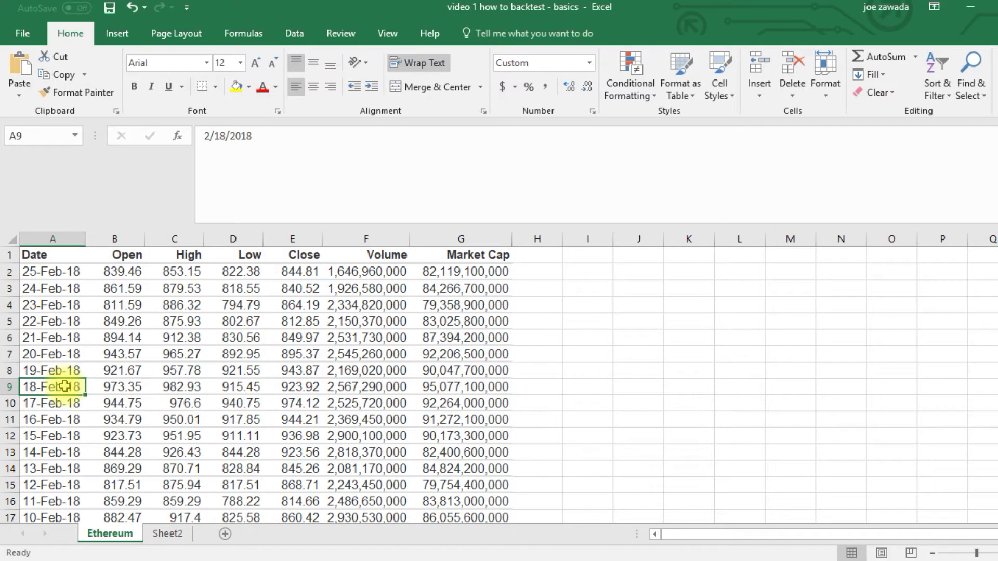
click(51, 318)
click(54, 390)
click(56, 320)
click(70, 272)
click(58, 337)
drag(63, 274, 56, 338)
click(56, 339)
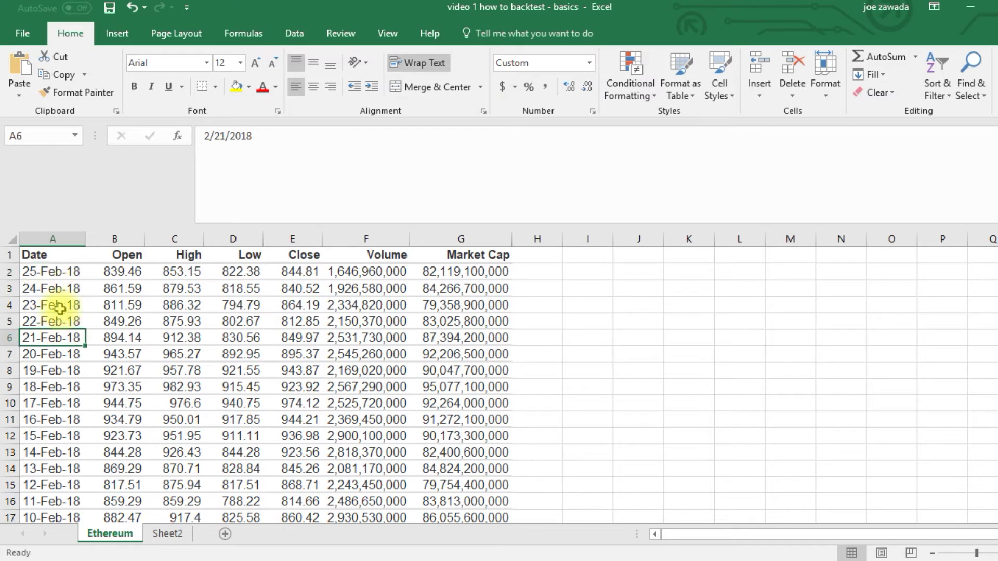
click(65, 269)
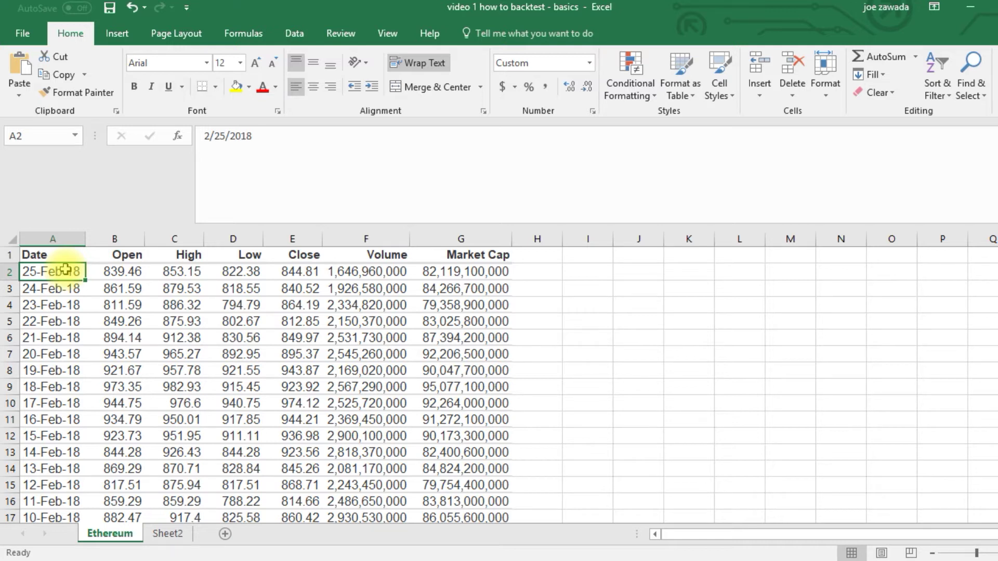
click(58, 353)
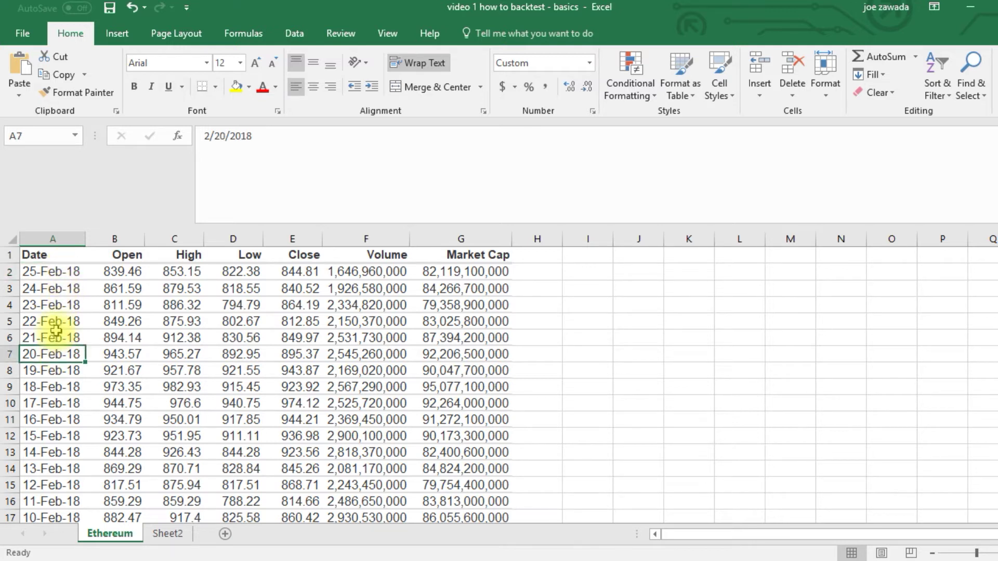
click(58, 273)
click(62, 370)
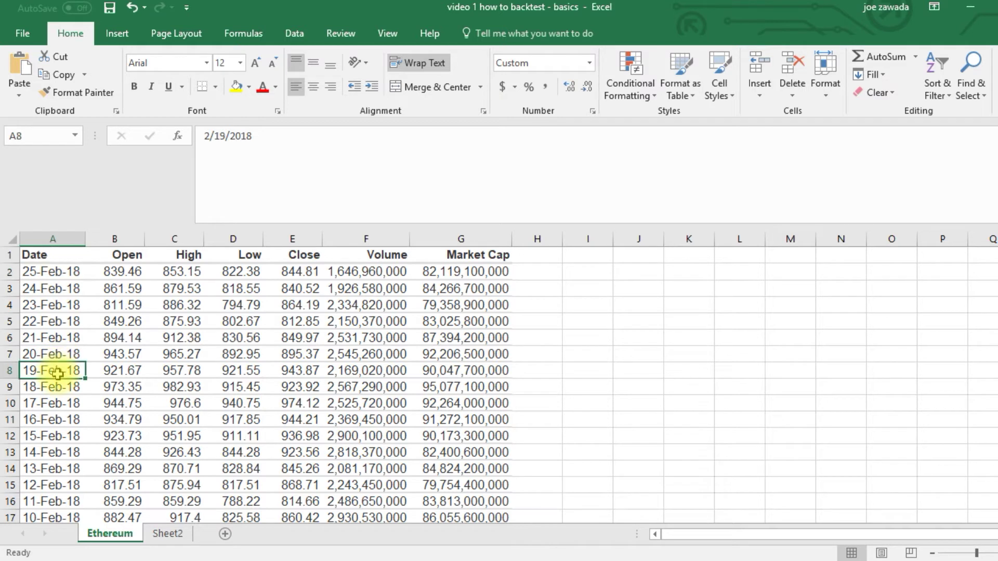
click(59, 271)
click(58, 371)
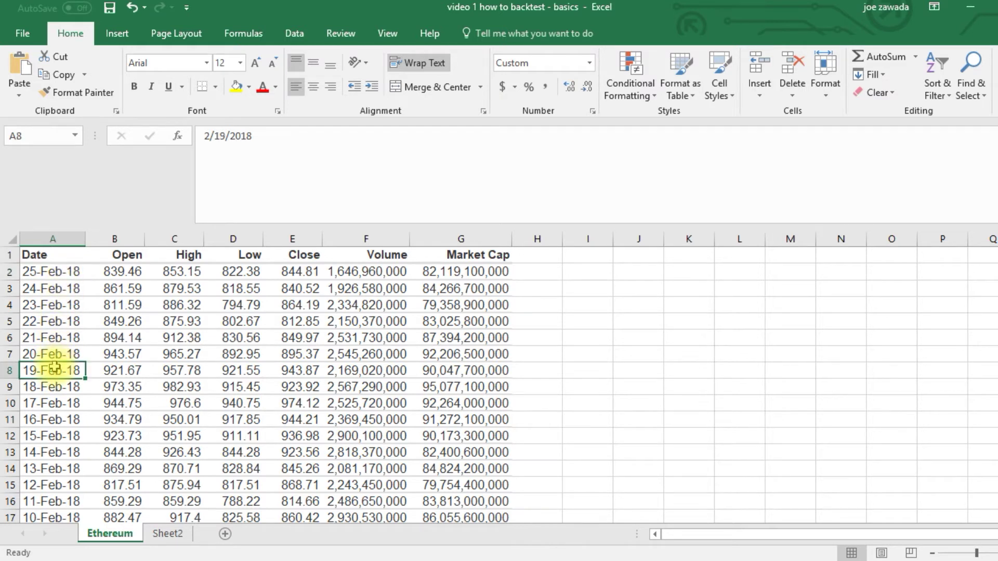
click(63, 271)
click(59, 354)
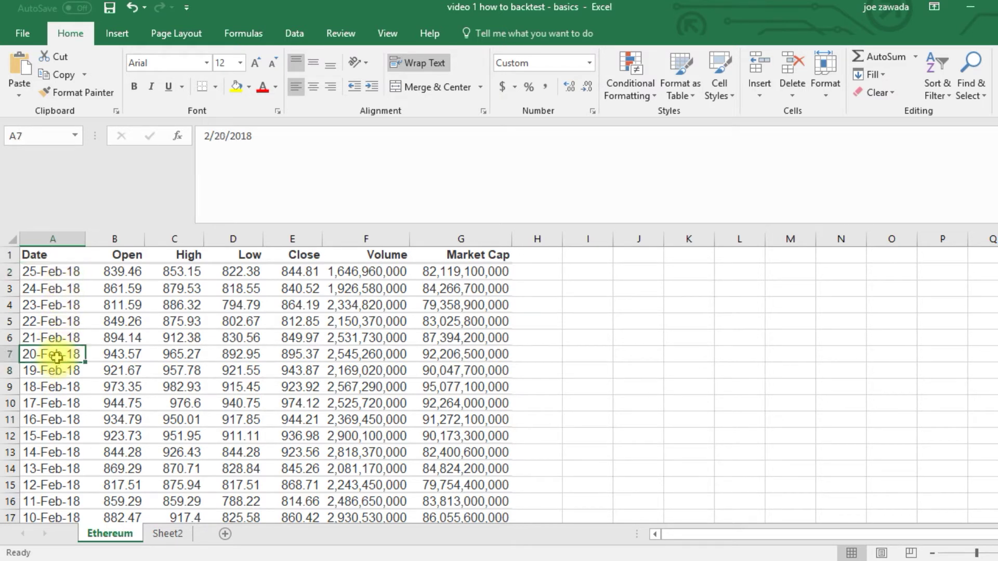
Examine how the dates in column A run down the Ethereum sheet alongside their daily price rows
click(64, 273)
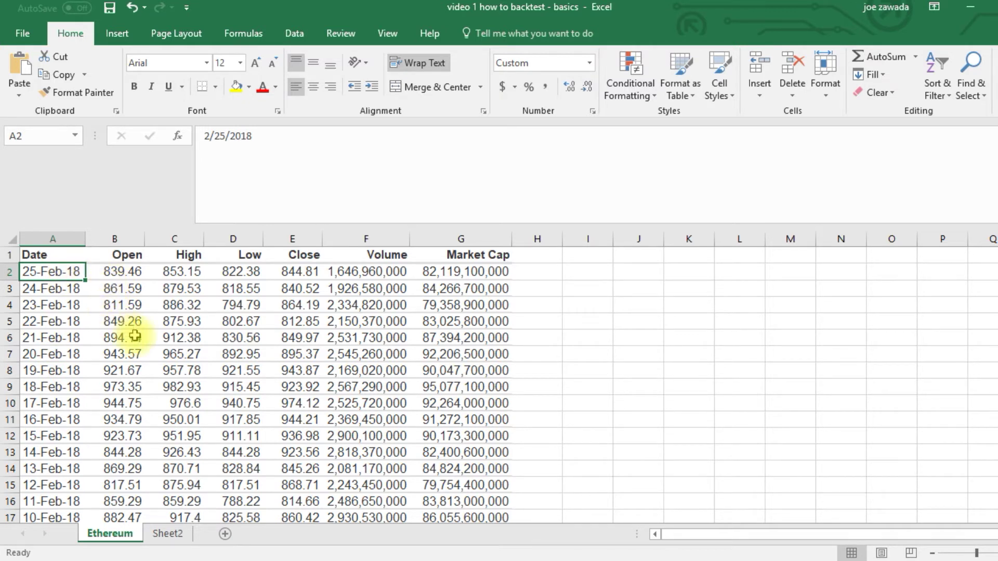
click(58, 385)
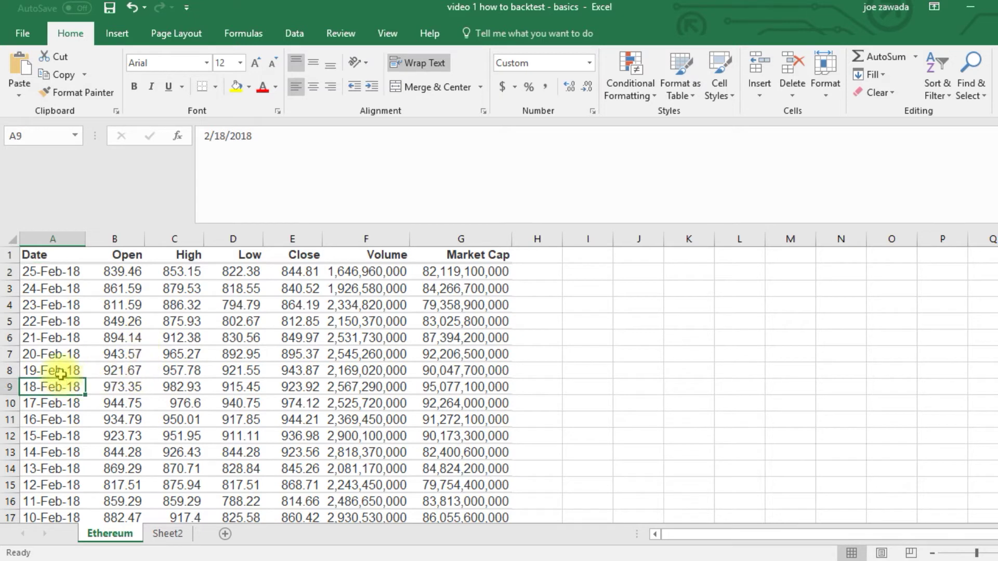
click(66, 272)
click(151, 285)
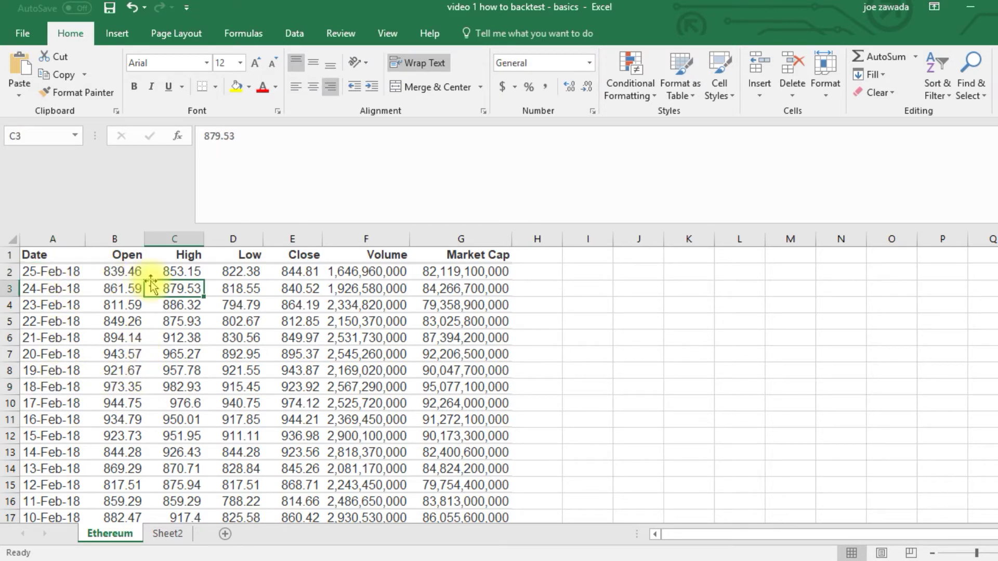
click(130, 335)
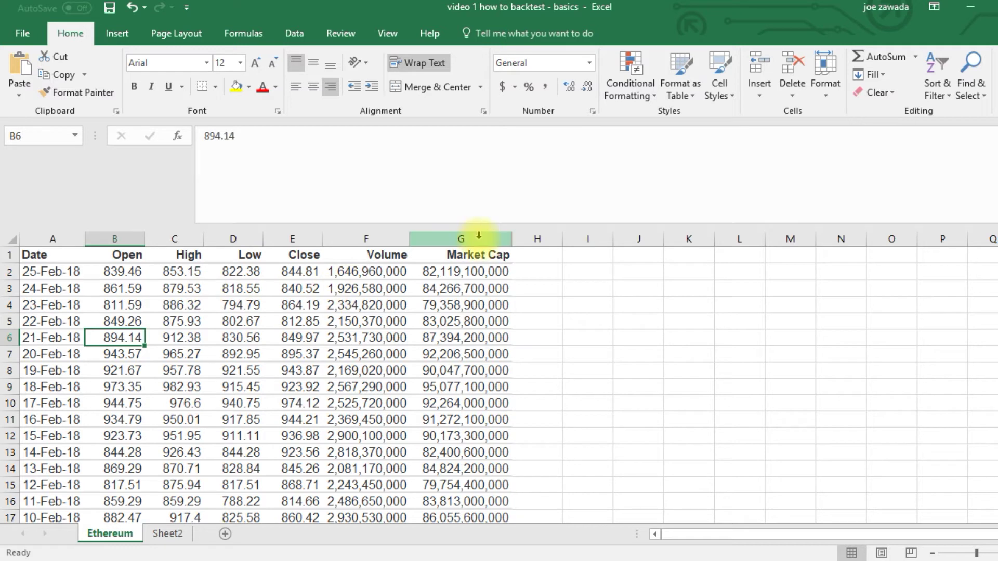
click(49, 271)
click(66, 288)
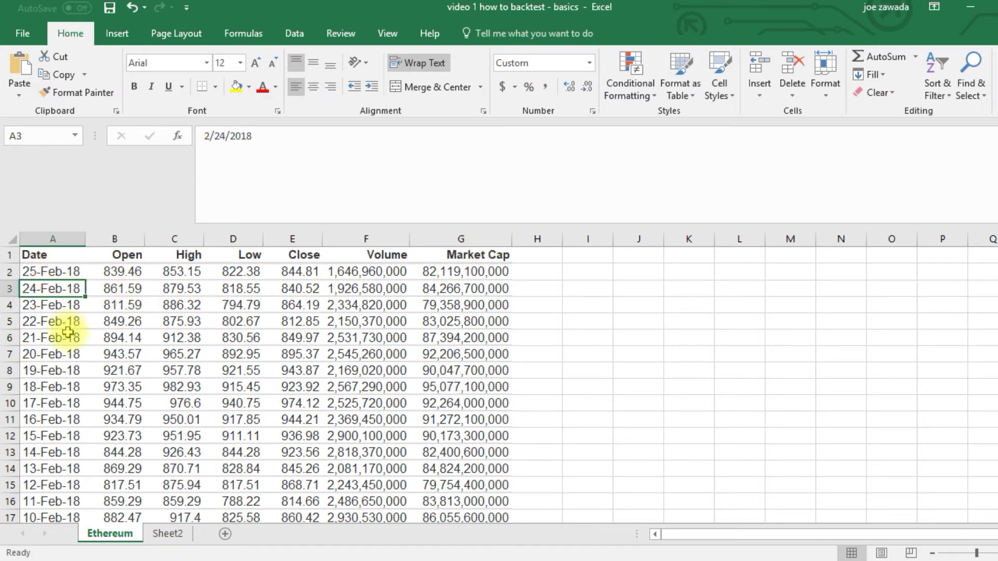
Review the Open, High, Low, Close, Volume and Market Cap headings and the closing price in E2
click(128, 254)
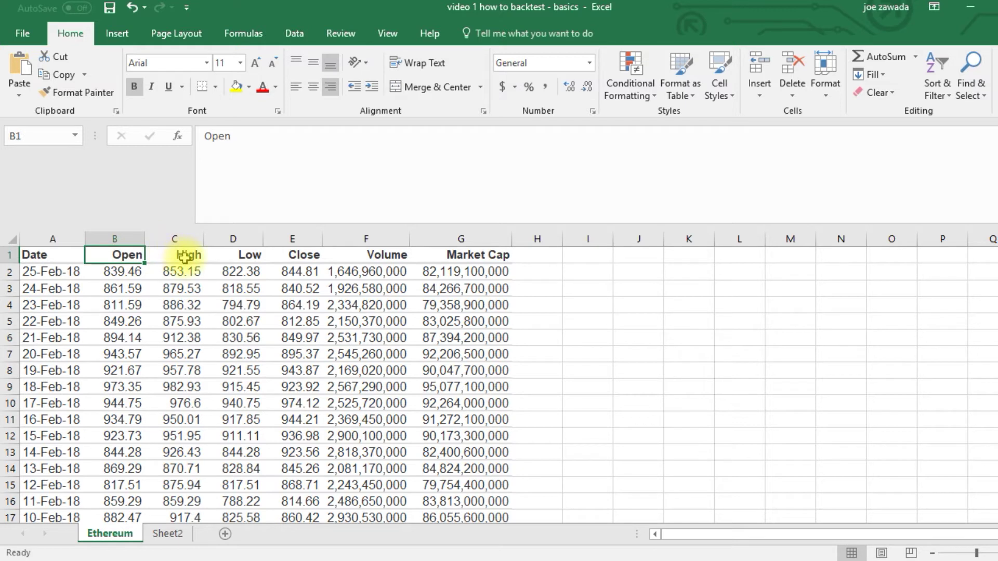
click(311, 256)
click(186, 258)
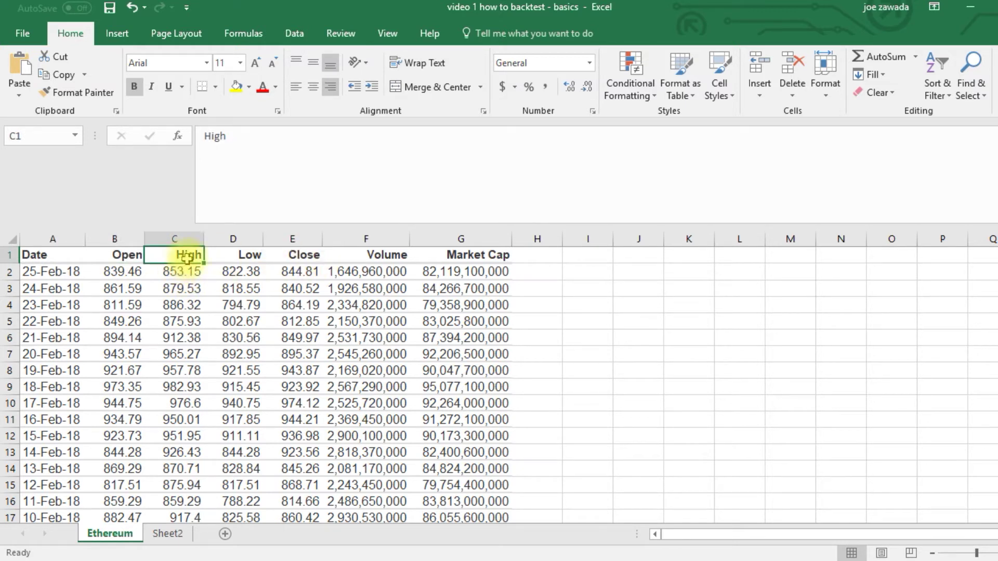
click(252, 256)
click(385, 256)
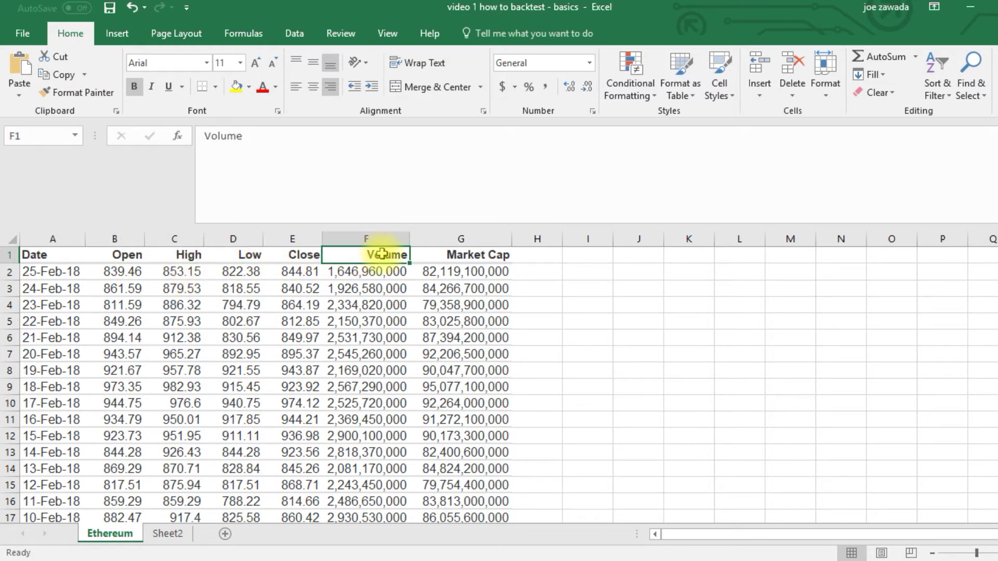
click(482, 253)
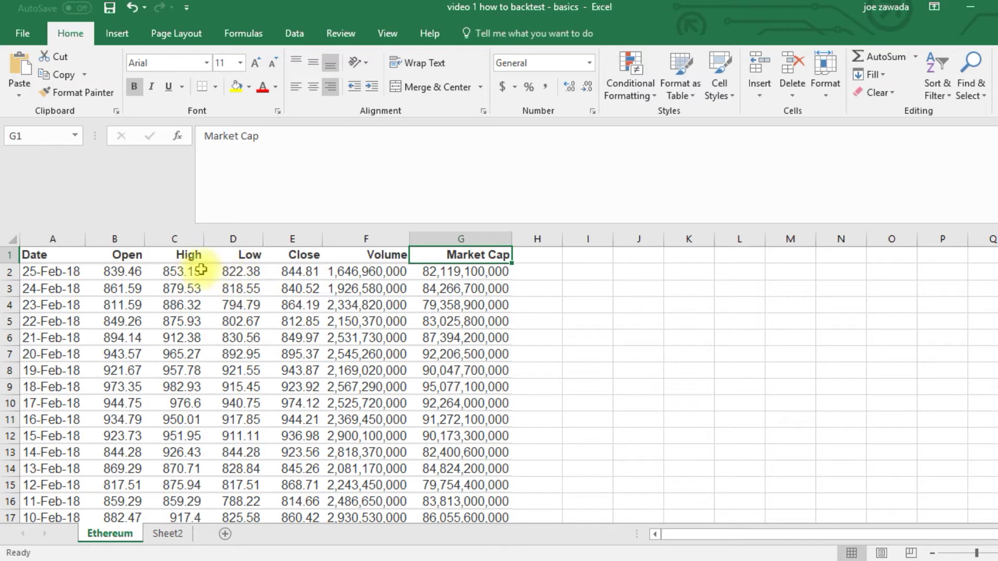
click(300, 273)
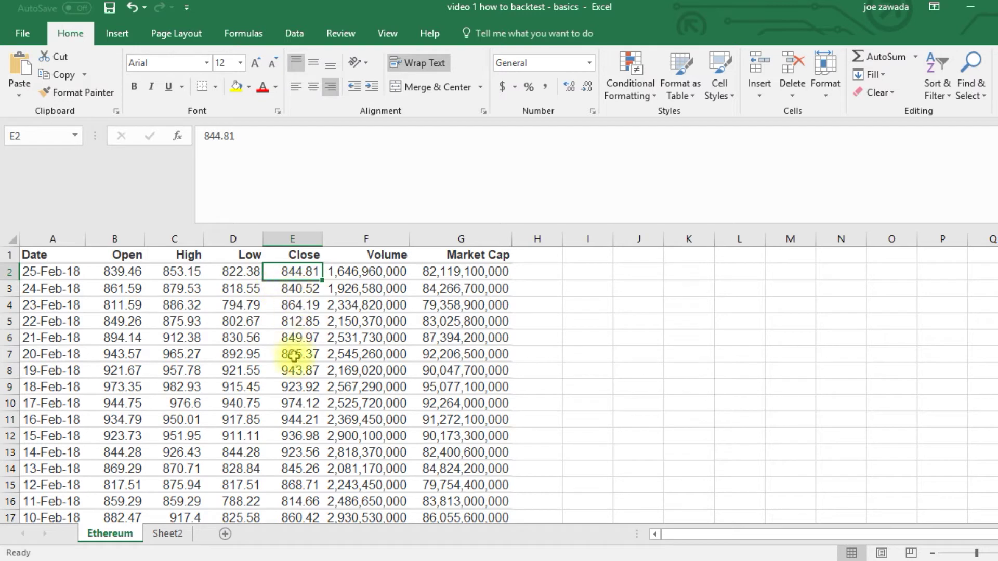
Add the heading Gain Loss in cell H1 and auto-fit the width of column H
click(525, 256)
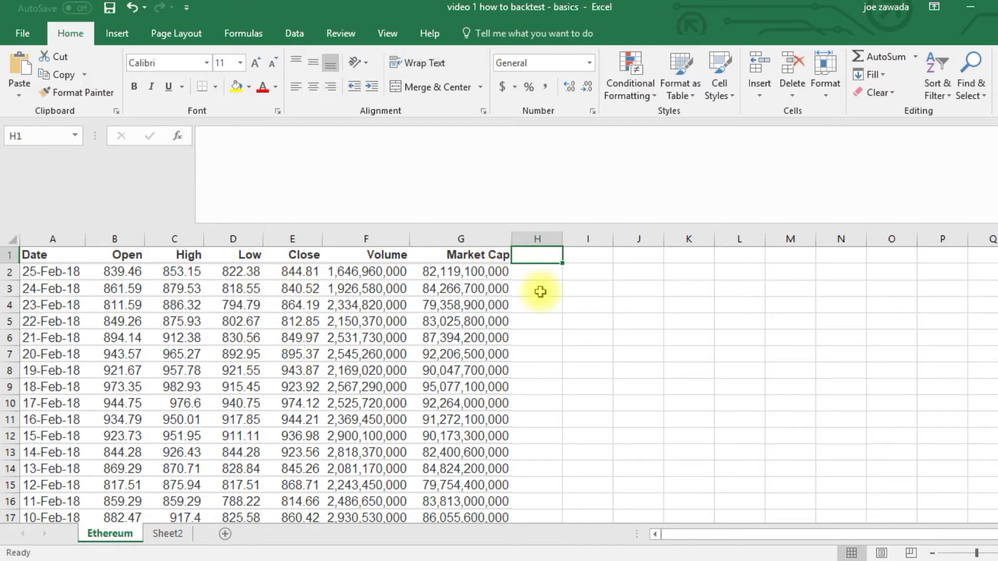
text(Gain Loss)
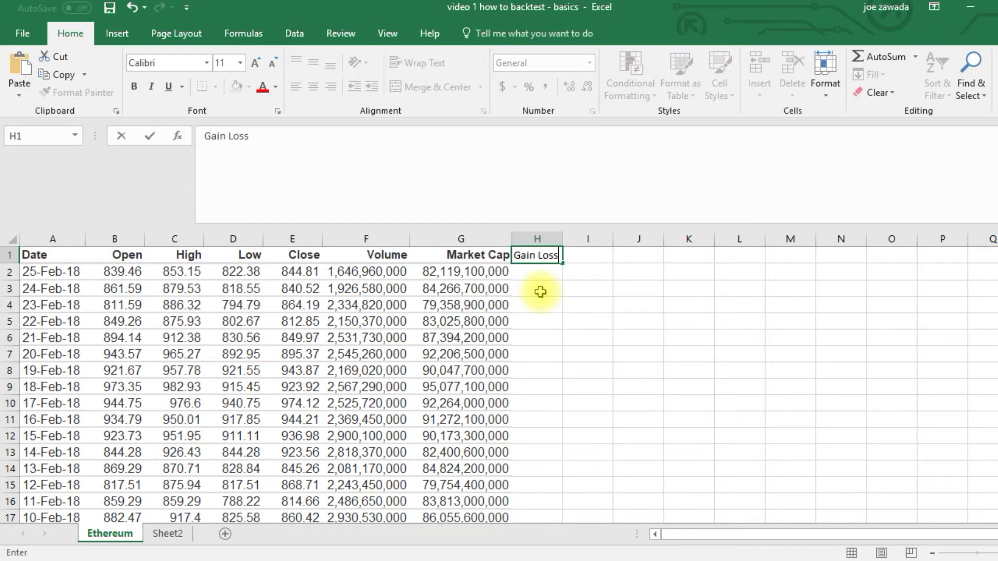
key(Return)
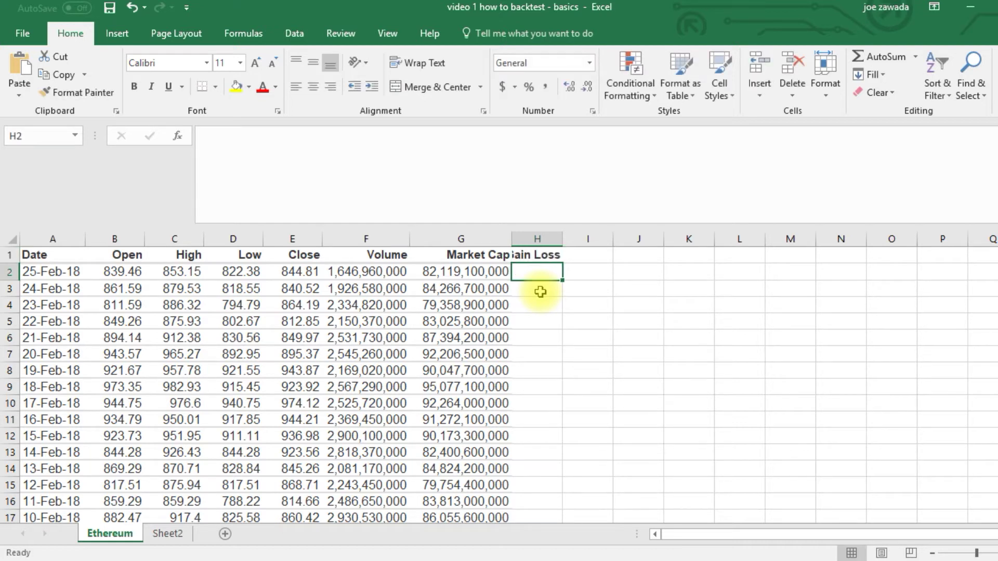
double_click(565, 239)
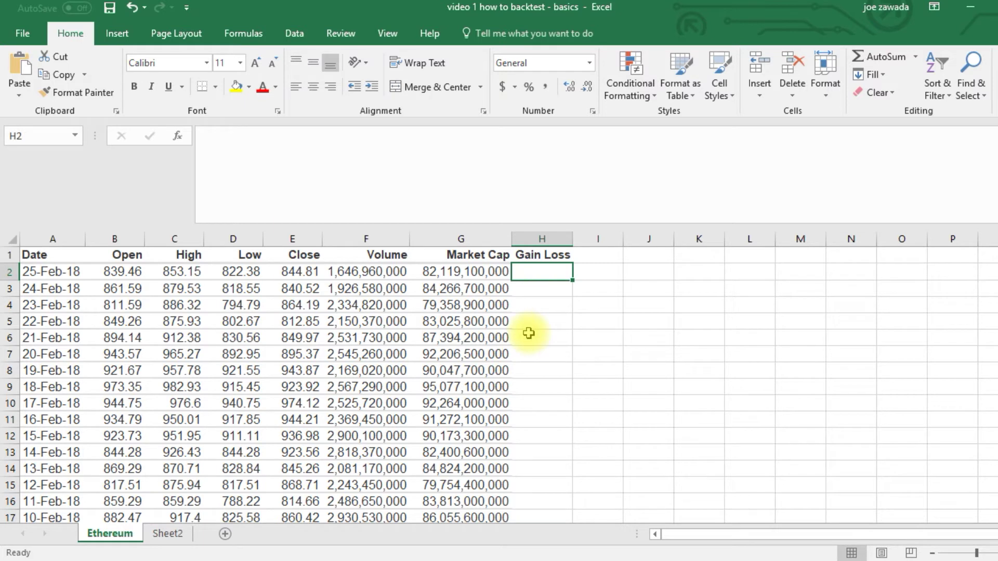
Calculate the daily gain or loss from open to close in H2 with the formula =(E2/B2)-1
text(=)
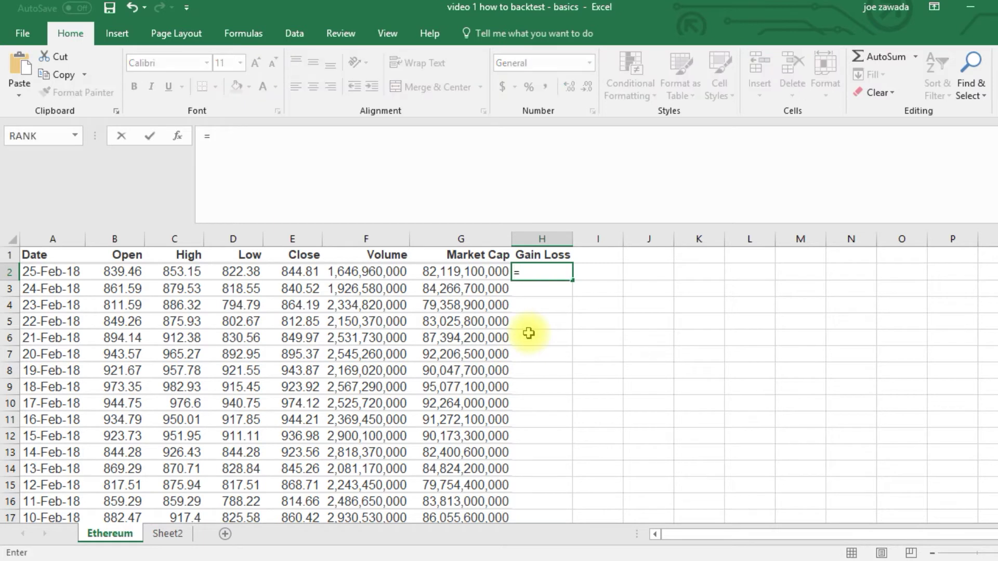
click(295, 272)
text(/)
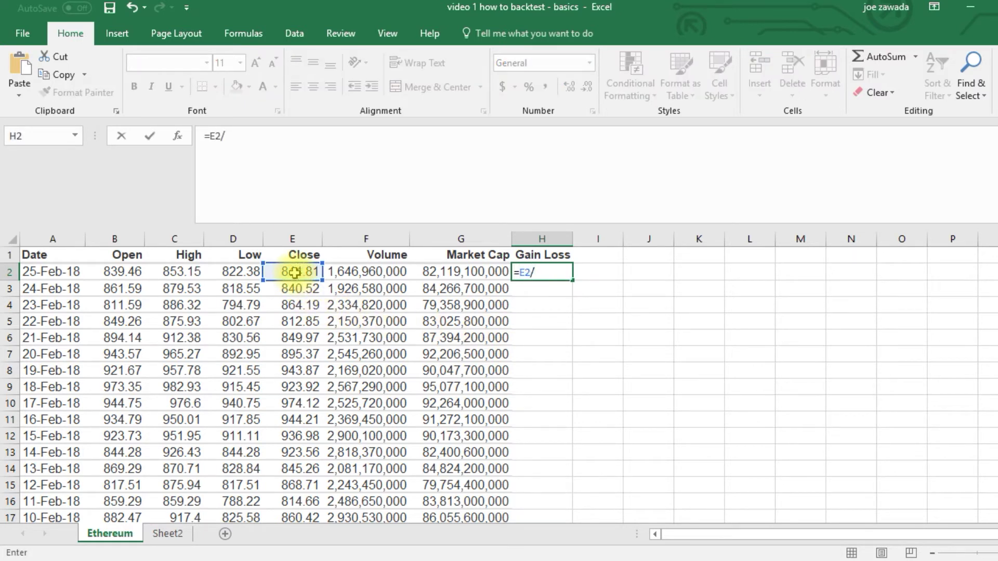
click(121, 272)
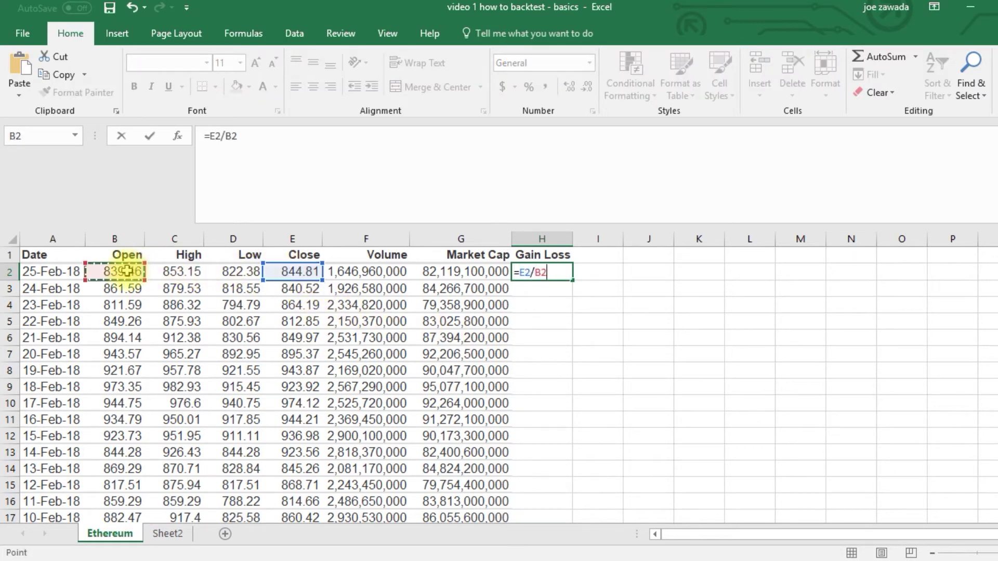
click(210, 137)
text(()
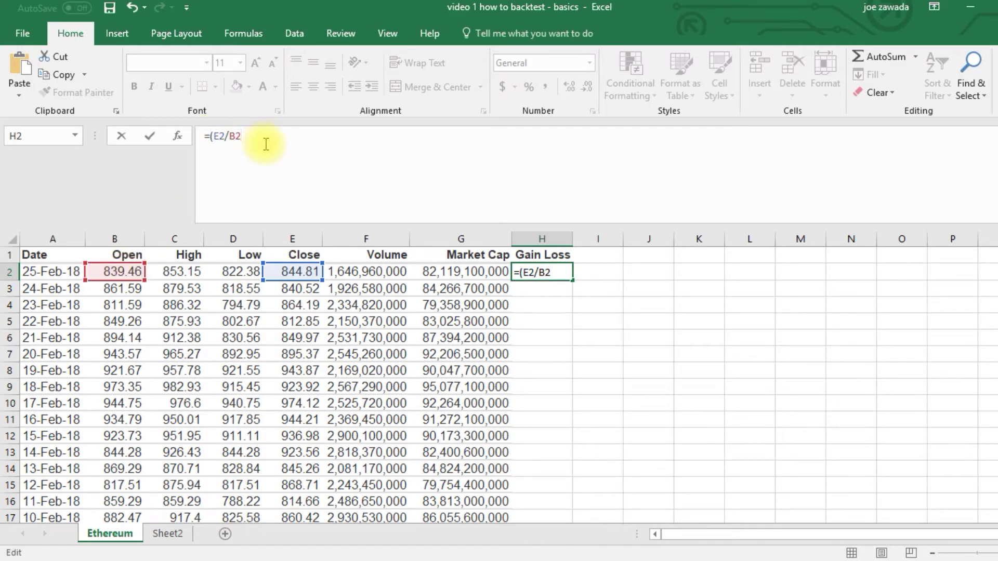
key(Return)
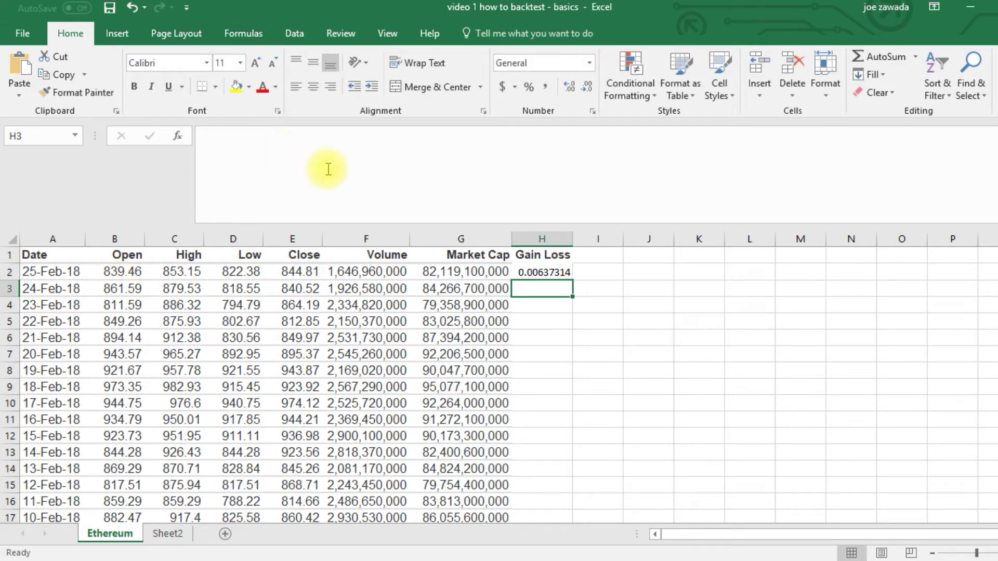
Fill the H2 formula down the whole Gain Loss column and format the results as percentages with two decimal places
click(545, 272)
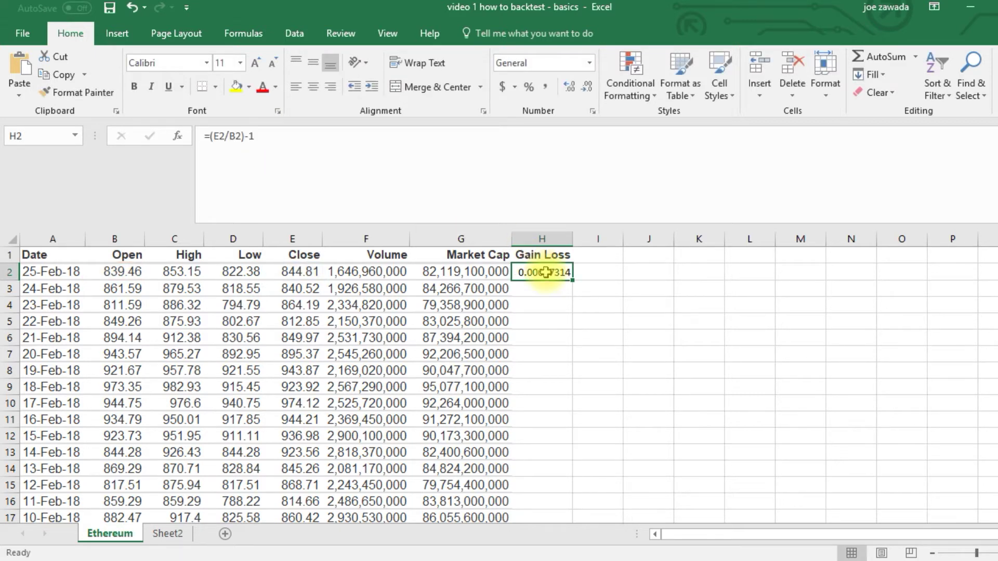
double_click(573, 281)
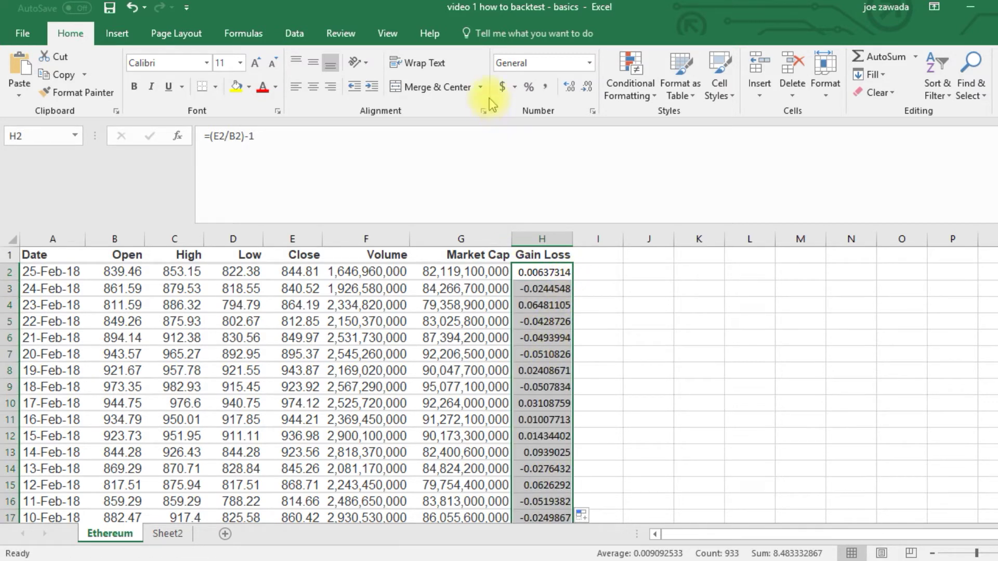
click(529, 93)
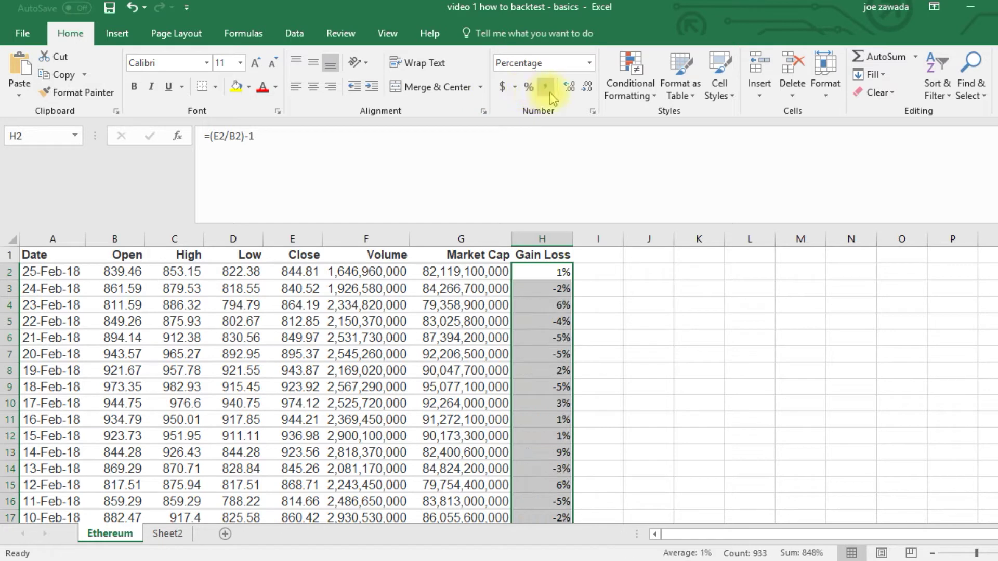
click(569, 87)
click(569, 87)
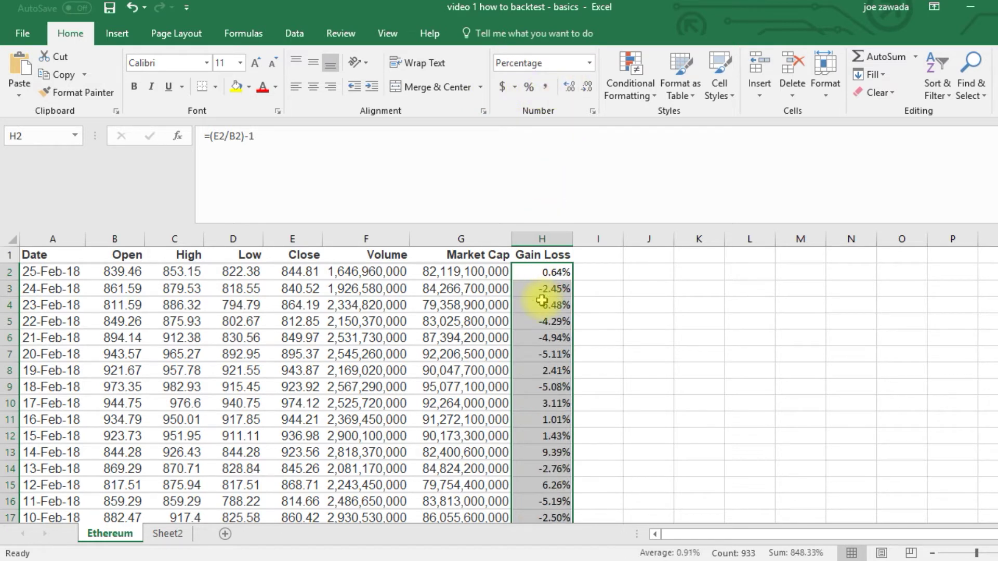
Check the Gain Loss result in H2 against the closing price in E2 and the opening price in B2
click(542, 303)
click(526, 276)
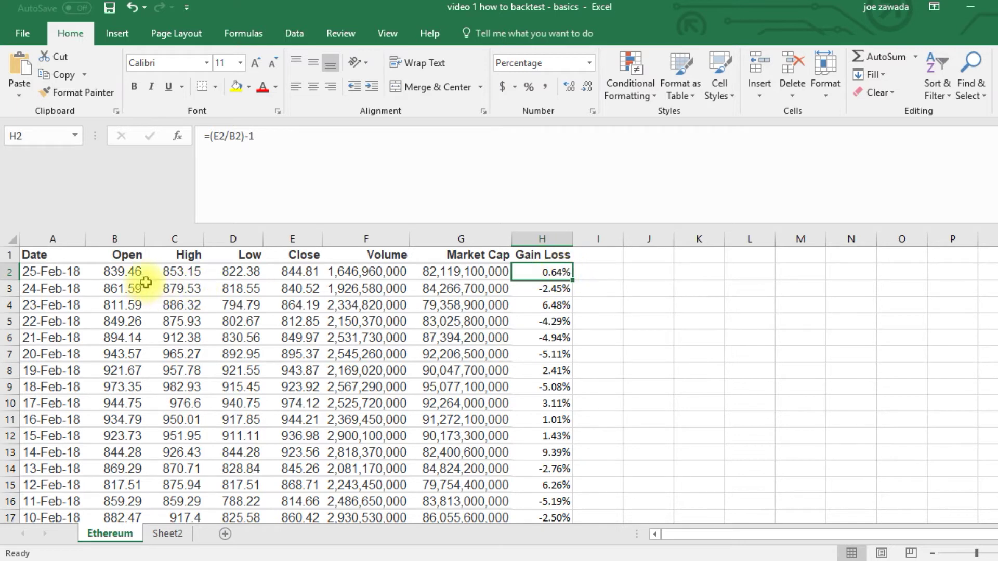
click(304, 271)
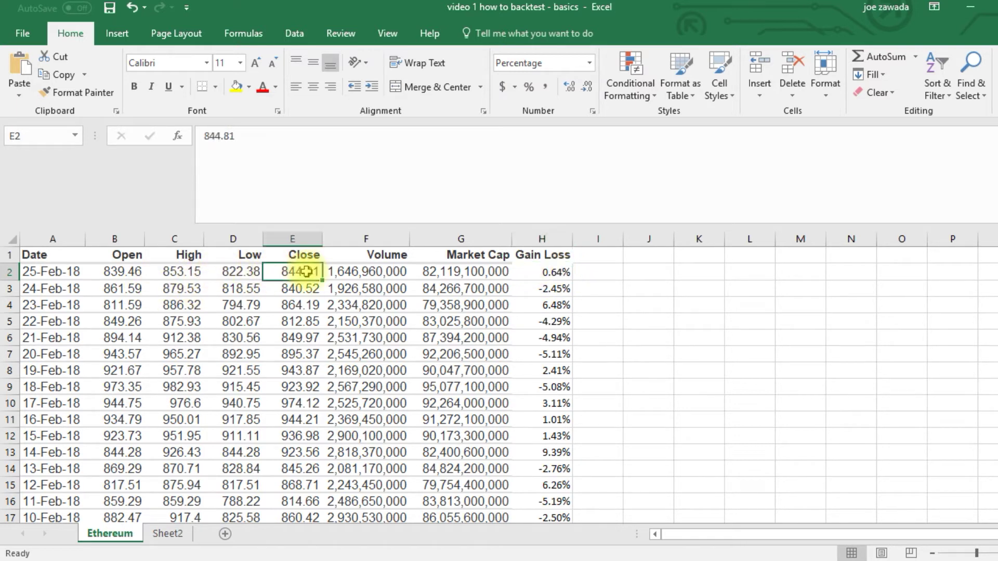
click(139, 273)
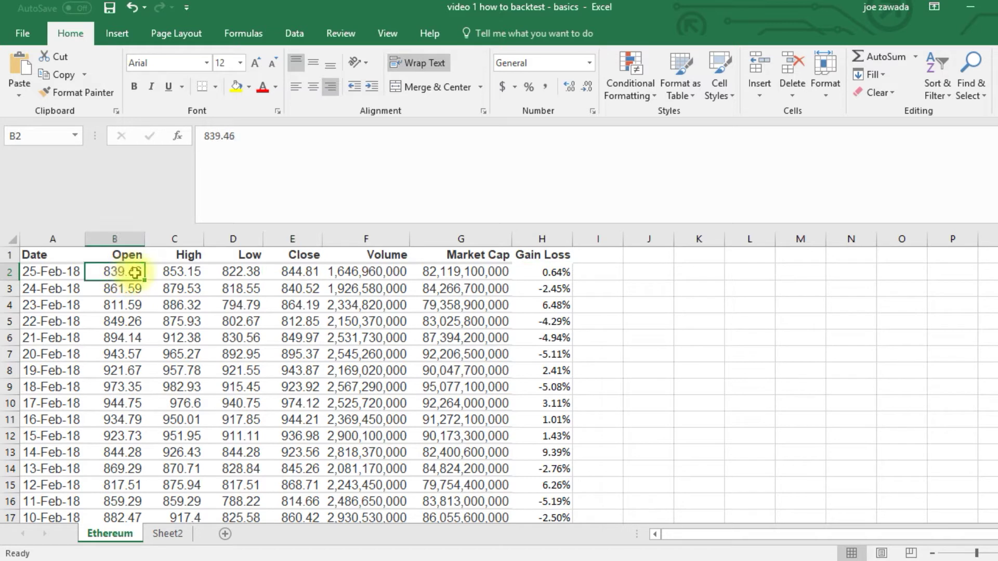
click(558, 267)
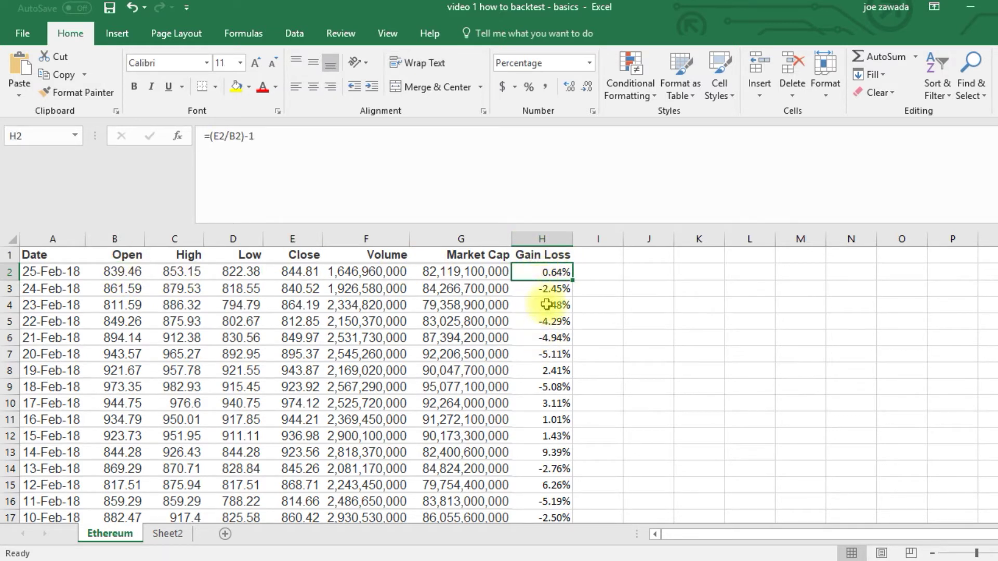
Add the heading Previous Day GL in cell I1 and auto-fit the width of column I
click(589, 253)
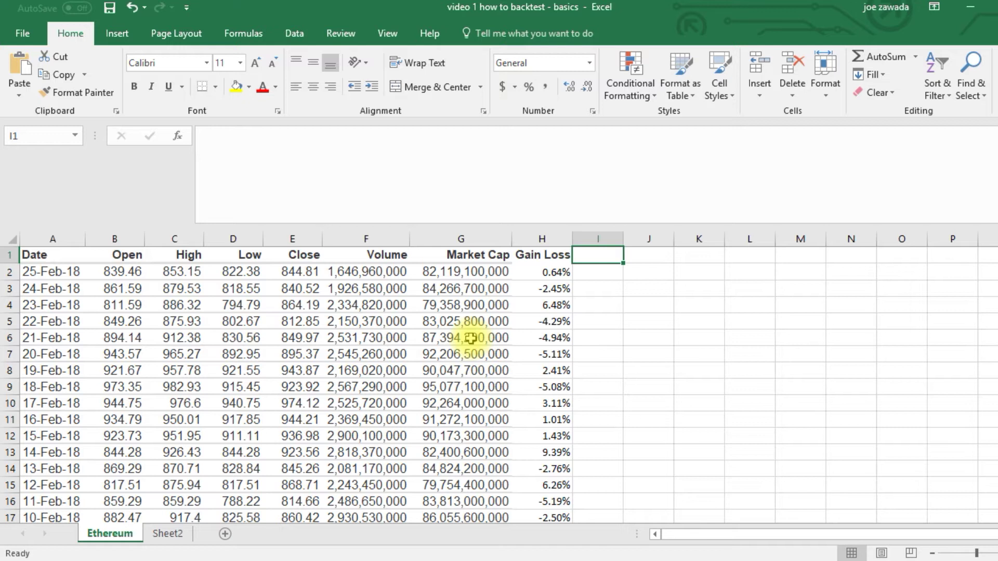
text(PRe)
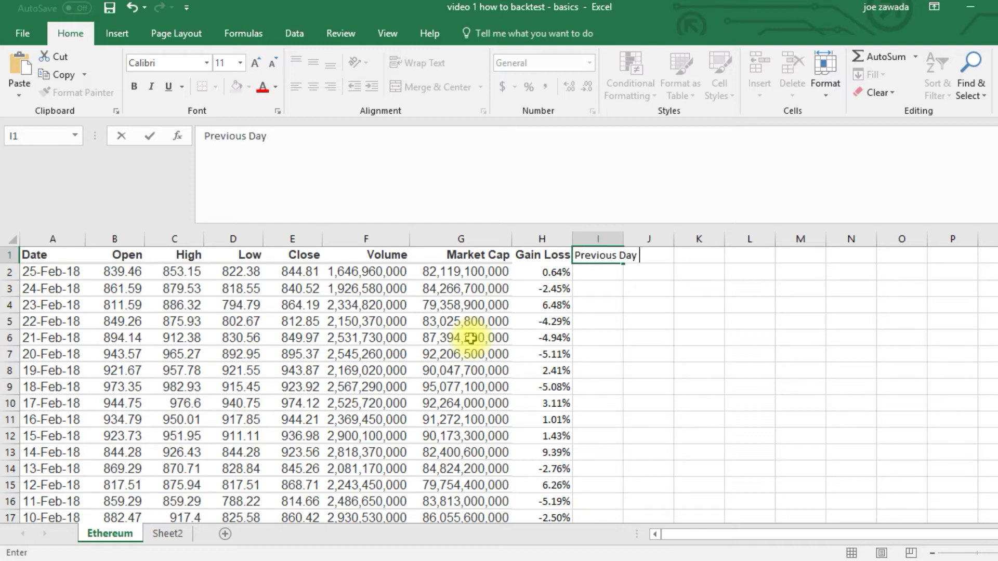
text(vious Day GL)
key(Return)
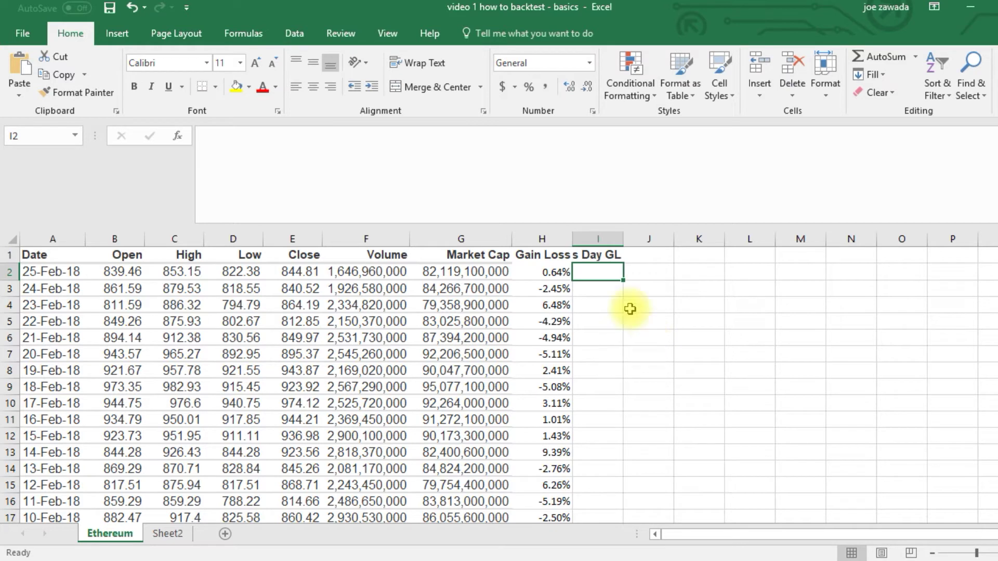
double_click(625, 240)
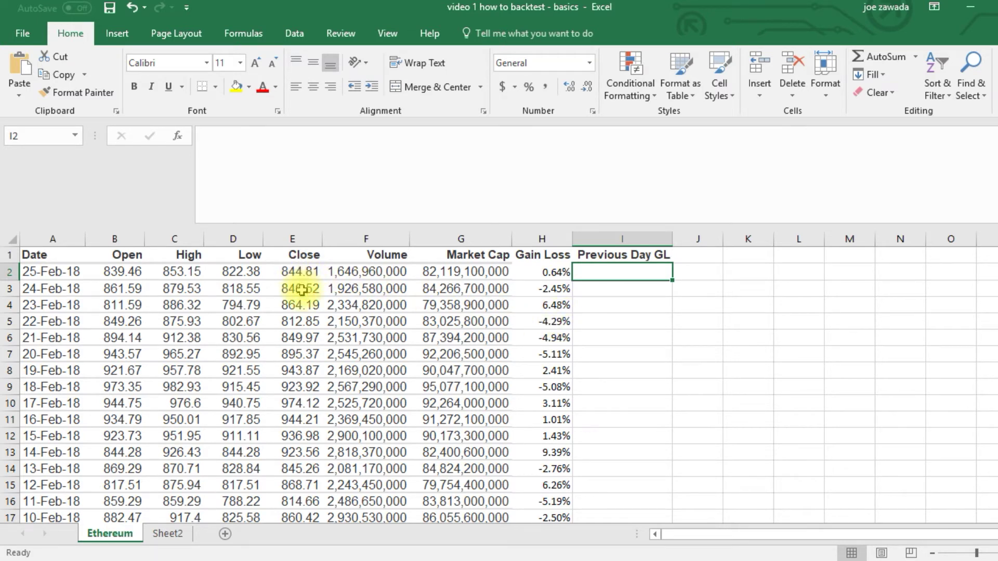
Reference the previous day's gain or loss in I2 with the formula =H3 and select that cell again
text(=)
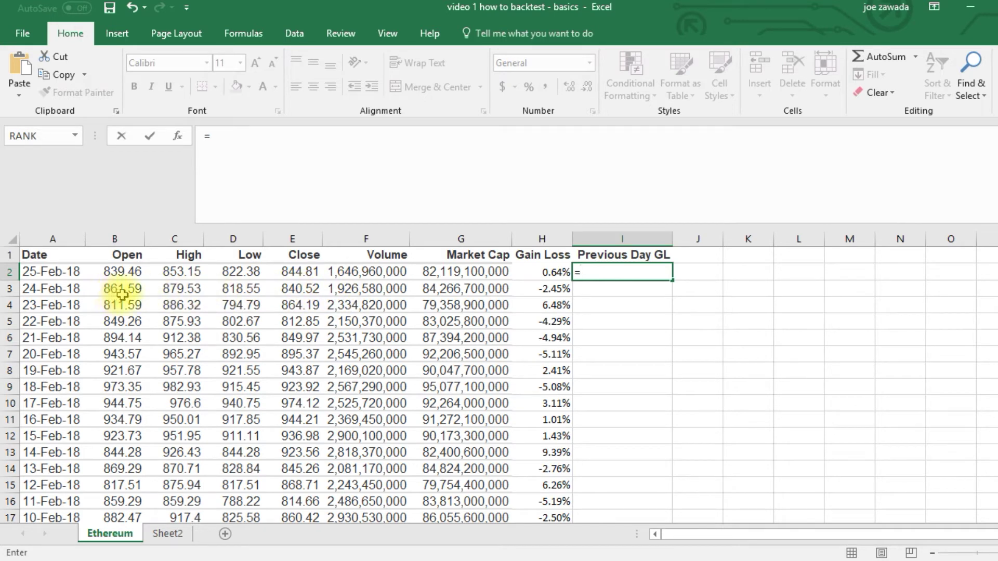
click(546, 290)
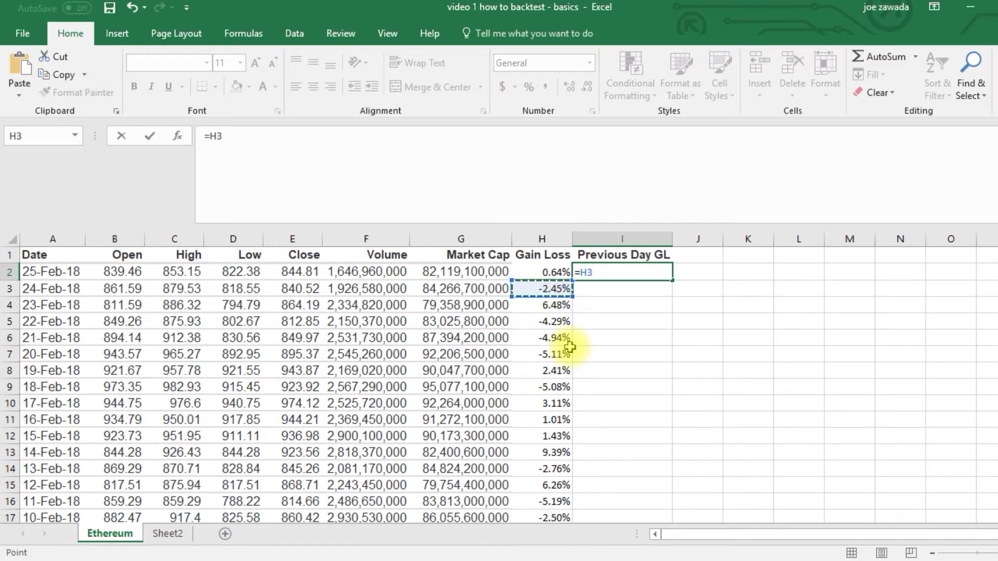
key(Return)
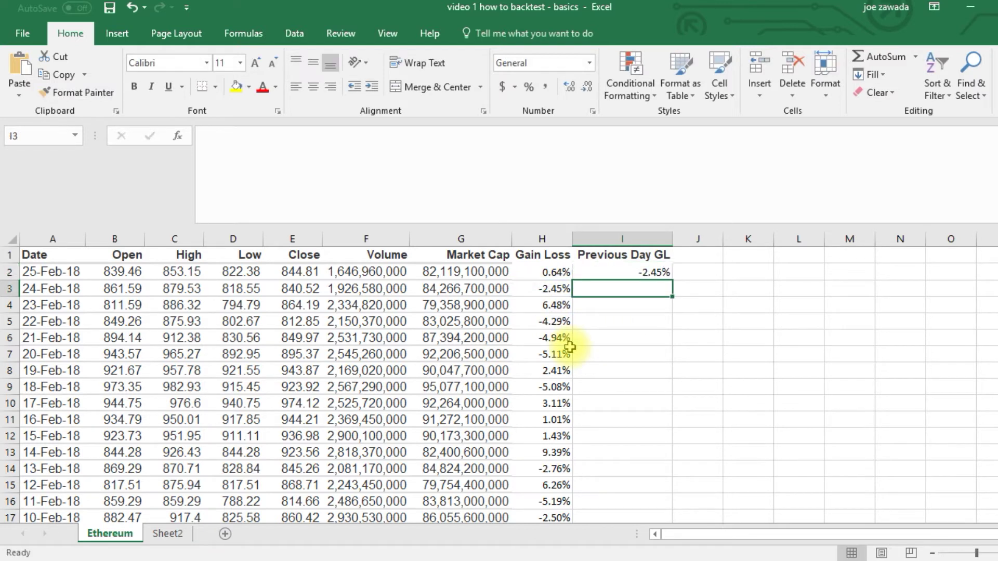
click(615, 274)
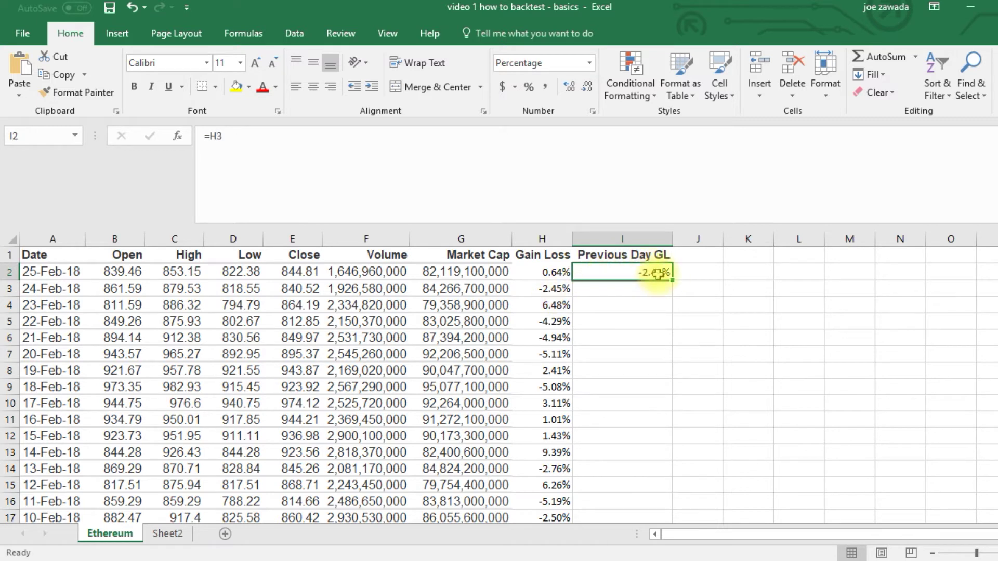
Fill the I2 formula down the whole Previous Day GL column and check it through to the last data row
double_click(674, 282)
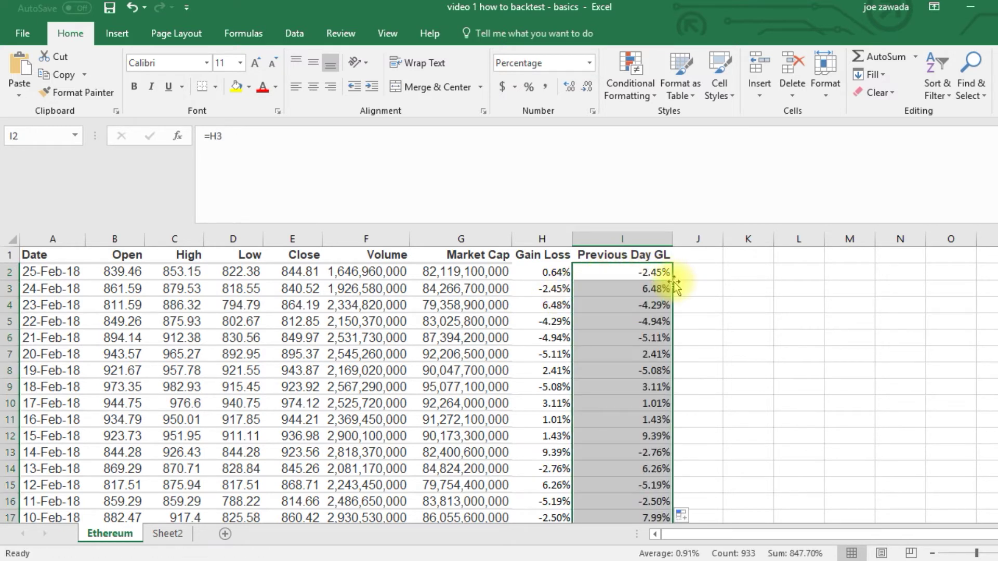
click(636, 339)
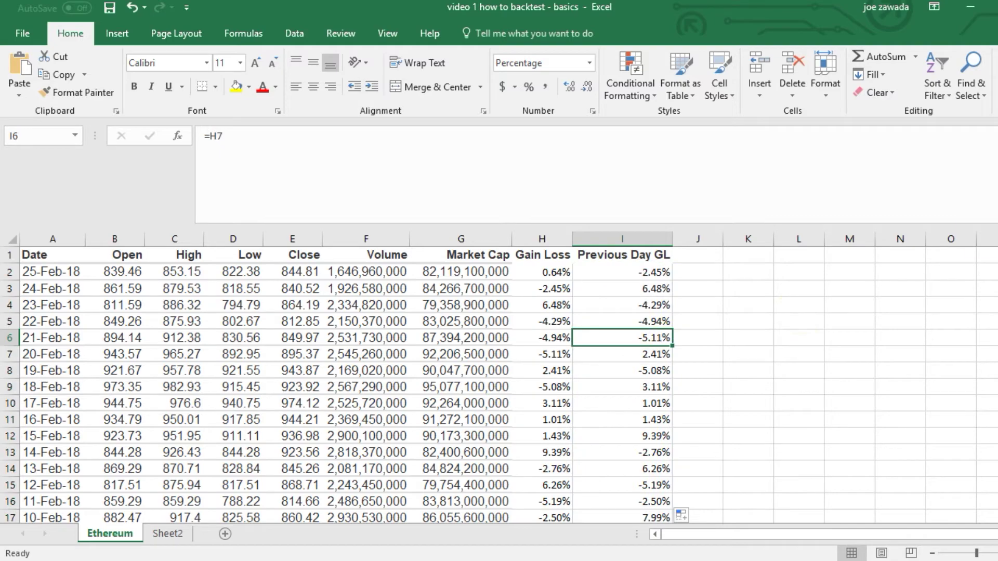
drag(997, 254, 997, 502)
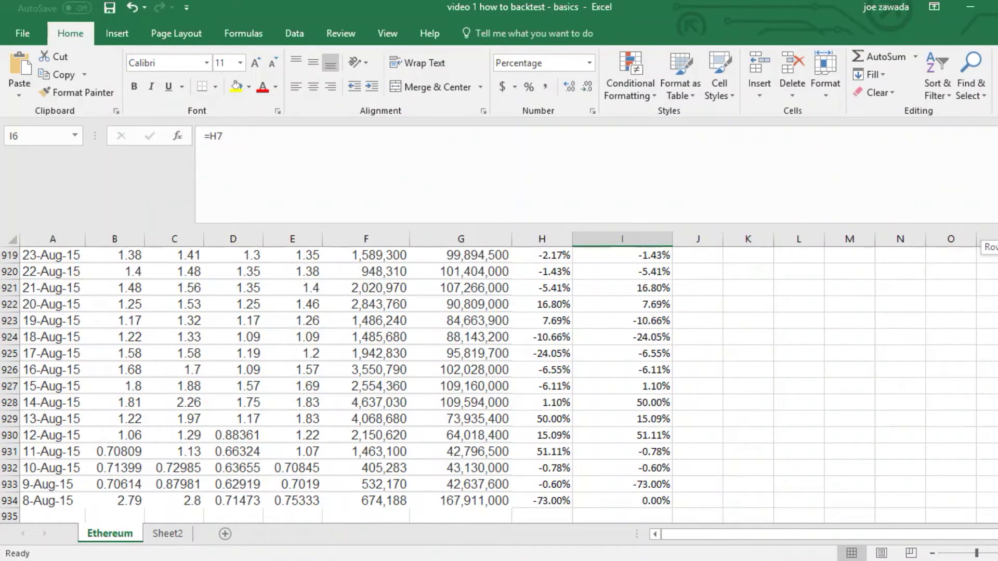
drag(997, 502, 997, 255)
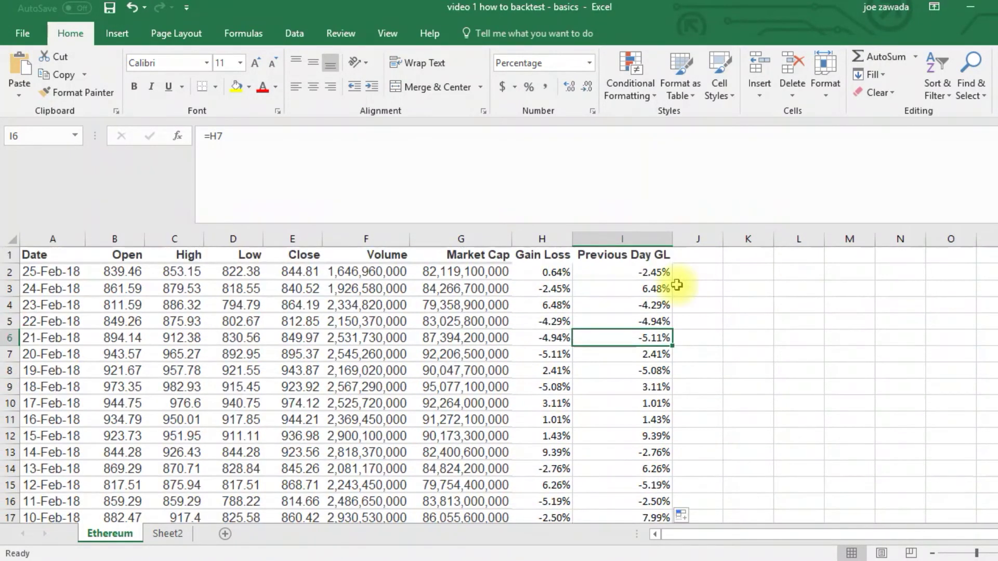
click(638, 275)
click(640, 254)
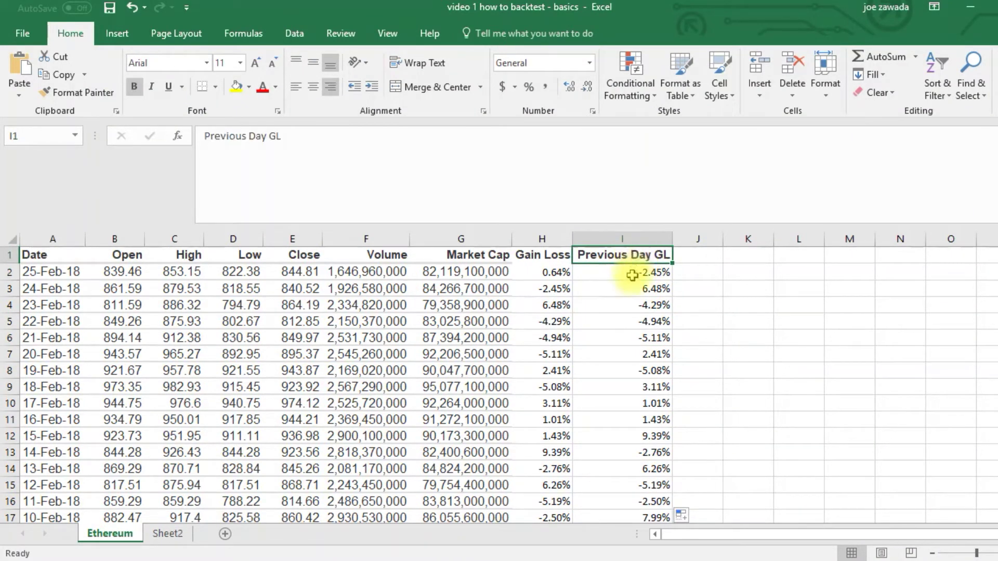
click(632, 277)
click(631, 307)
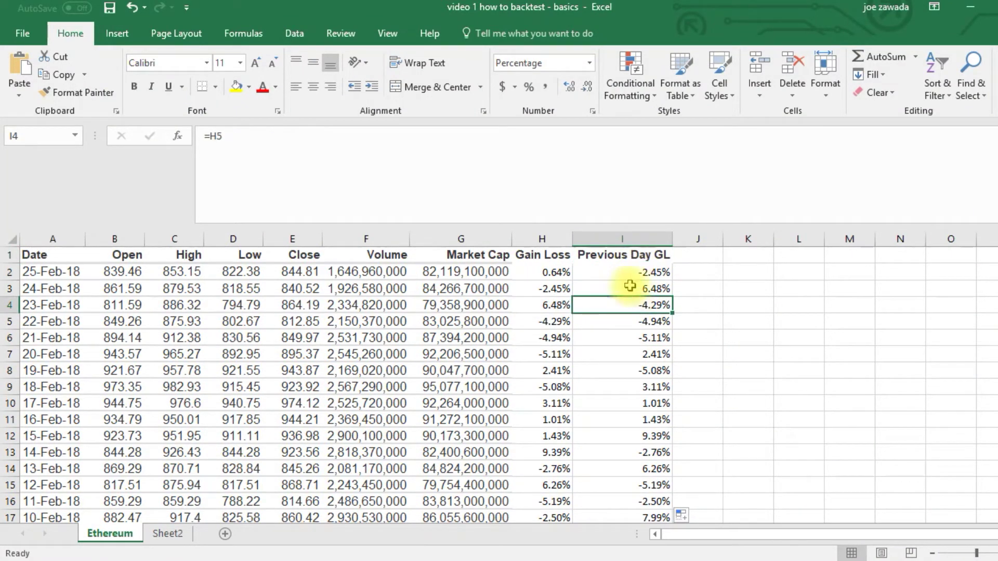
click(626, 256)
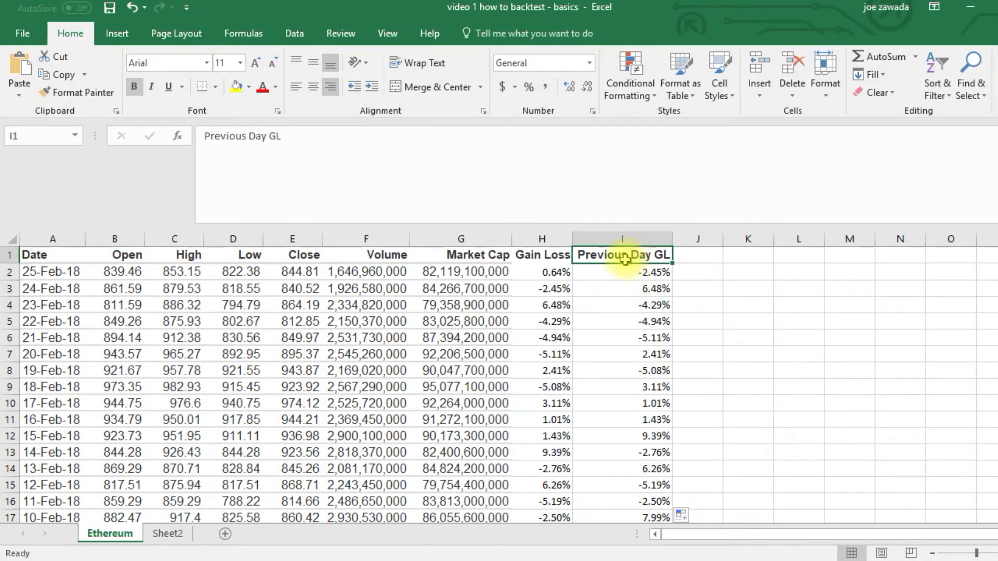
Add the heading Previous 7 day average in cell J1 and widen column J to fit it
click(698, 259)
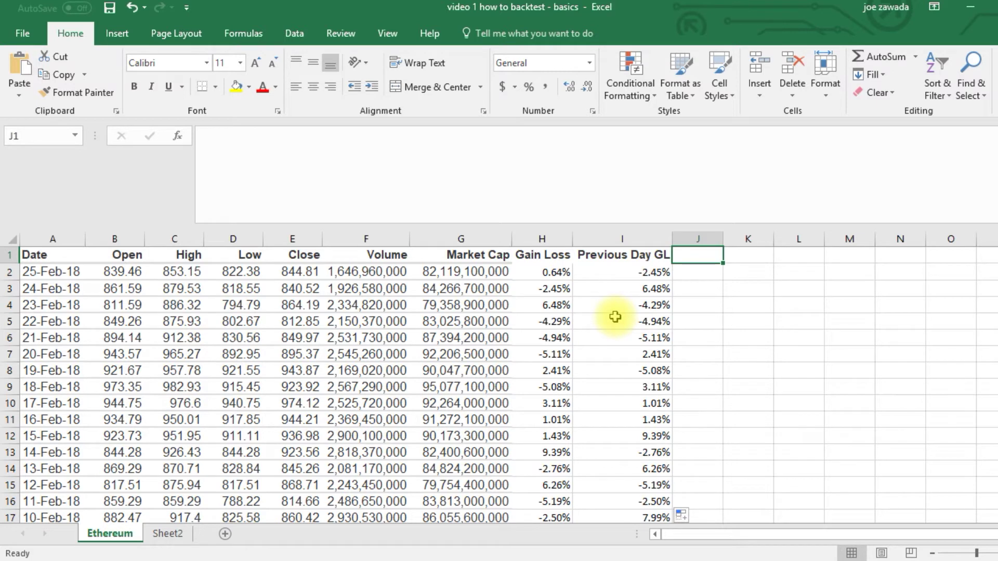
text(PRevious 7 day)
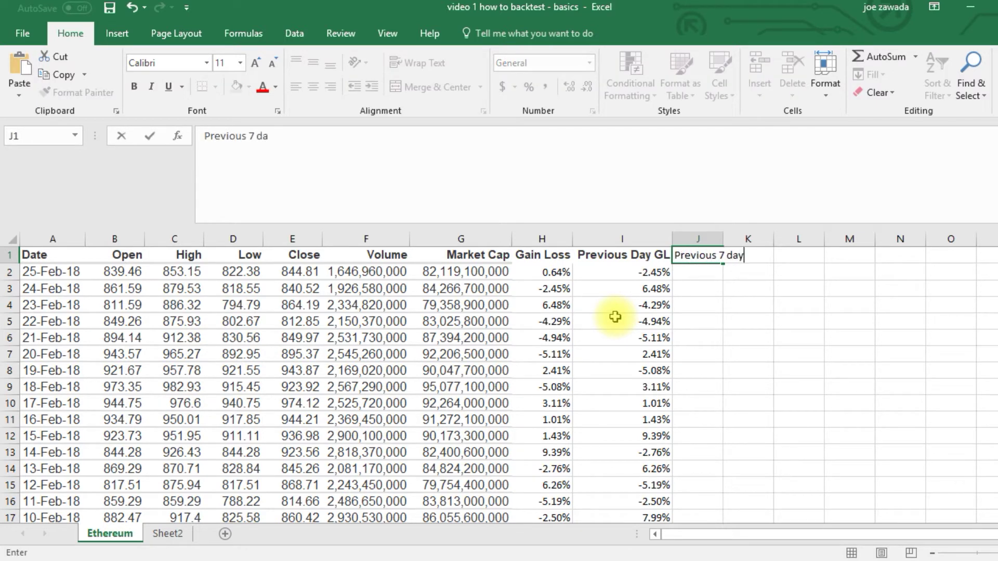
text( average)
key(Return)
drag(730, 229, 809, 237)
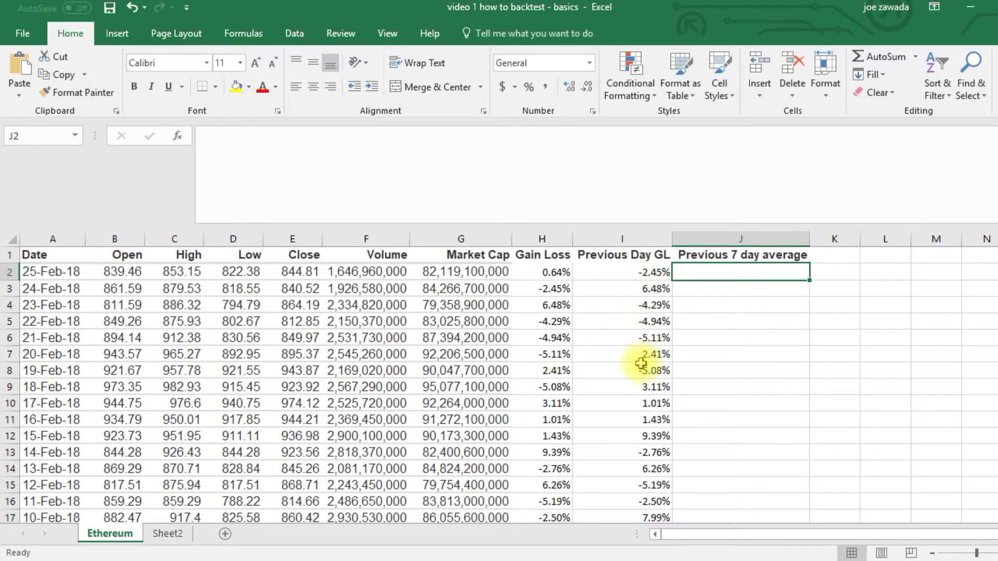
Average the seven preceding closing prices in J2 with the formula =AVERAGE(E3:E9) and select that cell again
text(=)
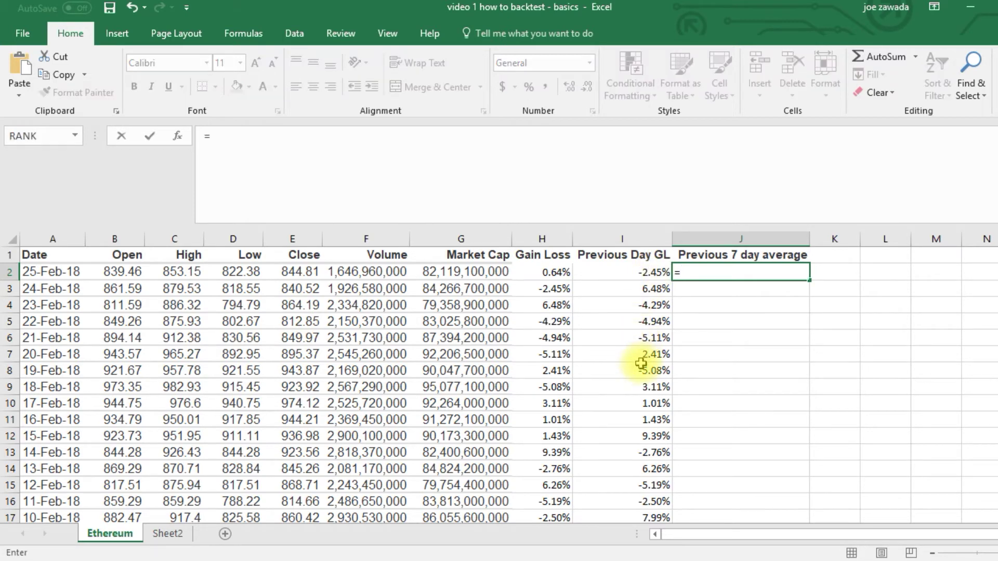
text(average()
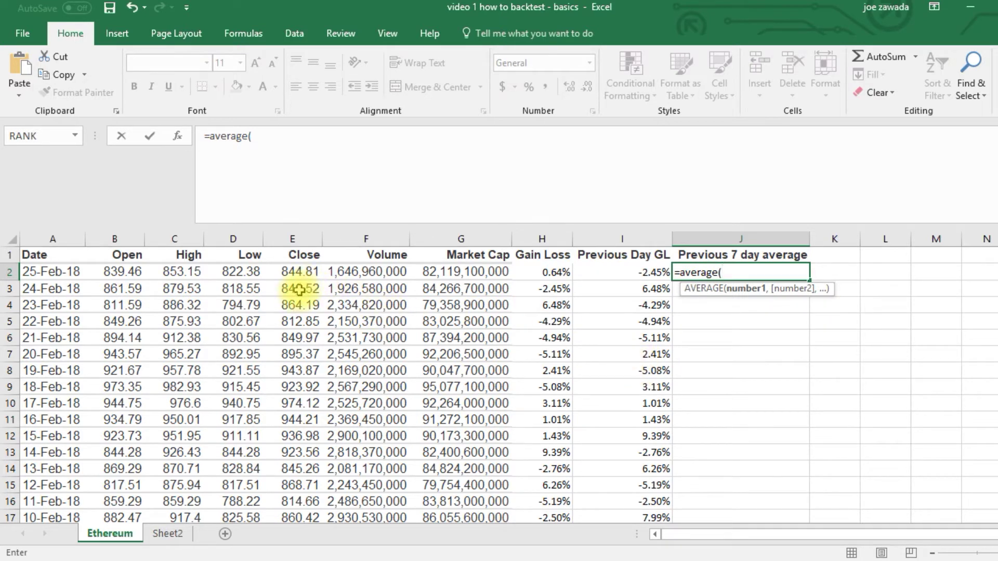
drag(300, 290, 307, 385)
text())
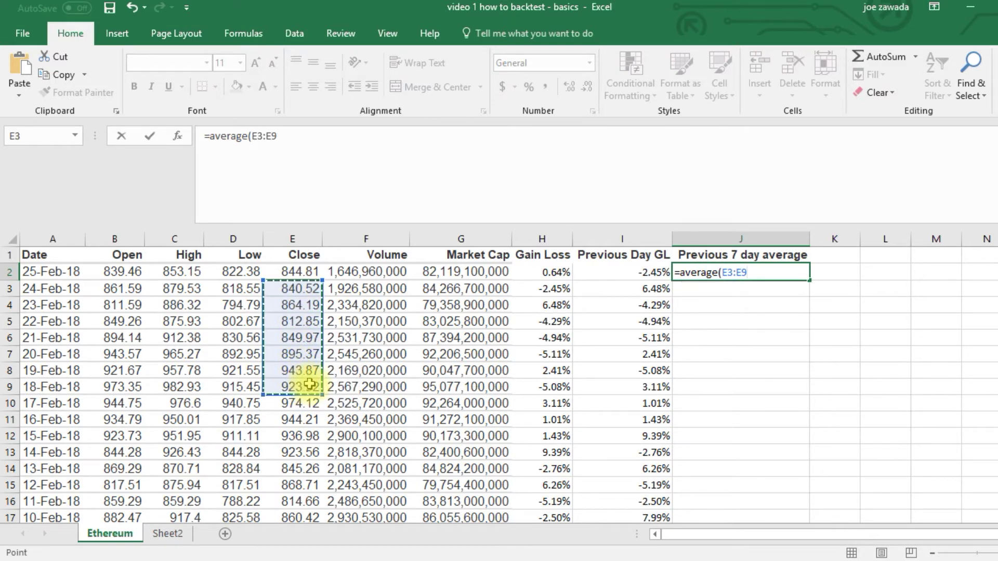
key(Return)
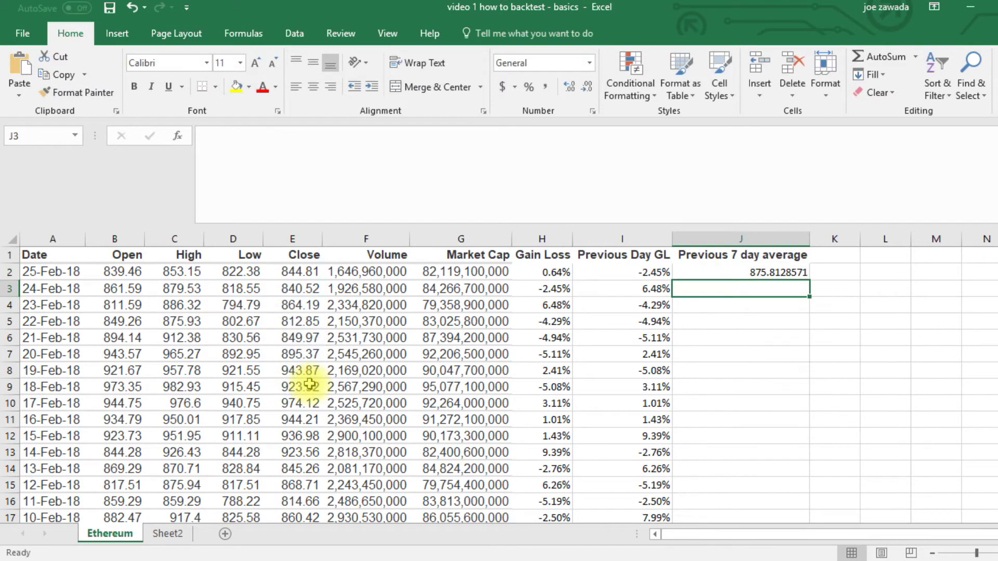
click(748, 269)
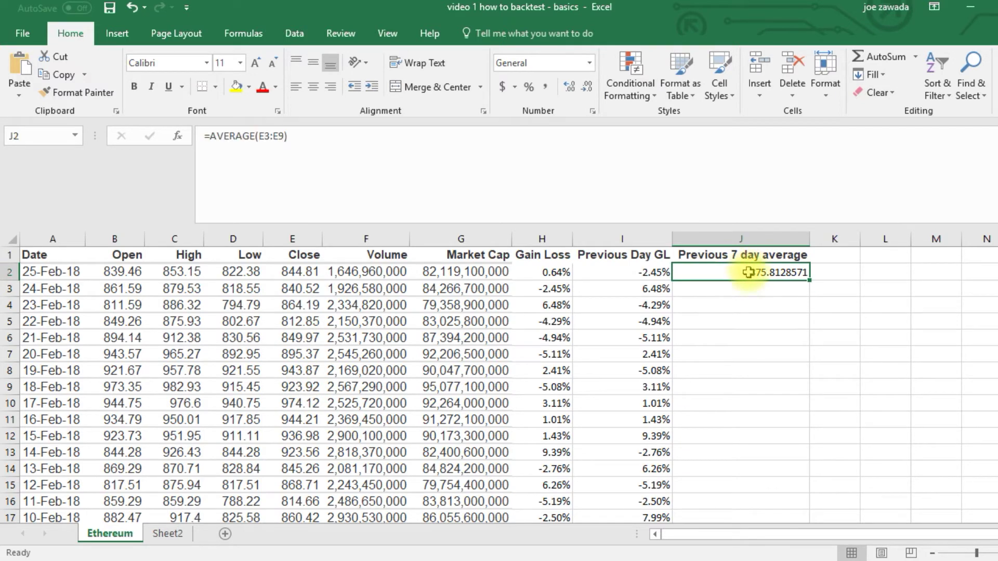
click(728, 295)
click(732, 272)
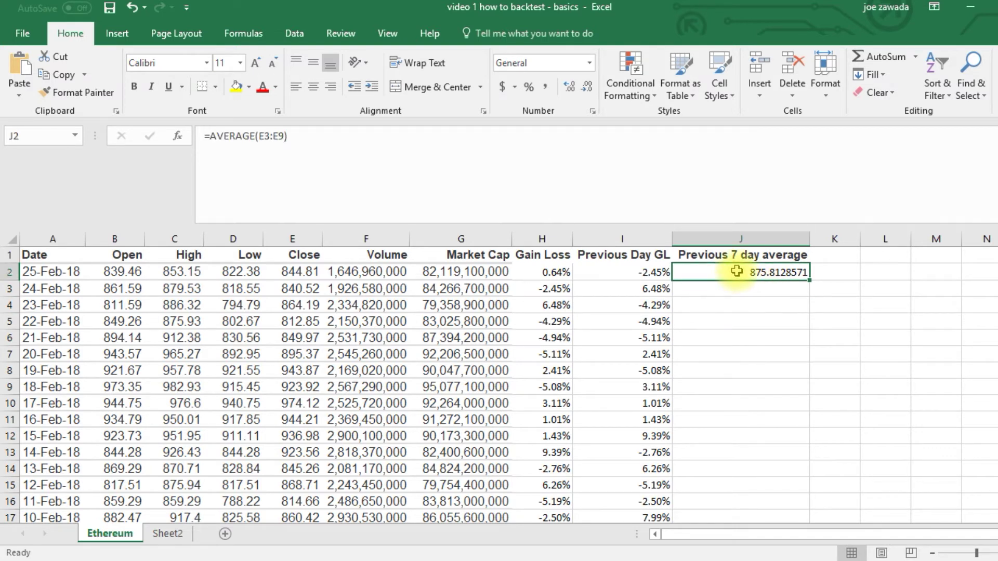
Fill the J2 formula down the whole Previous 7 day average column and apply the comma number style to column J
double_click(811, 282)
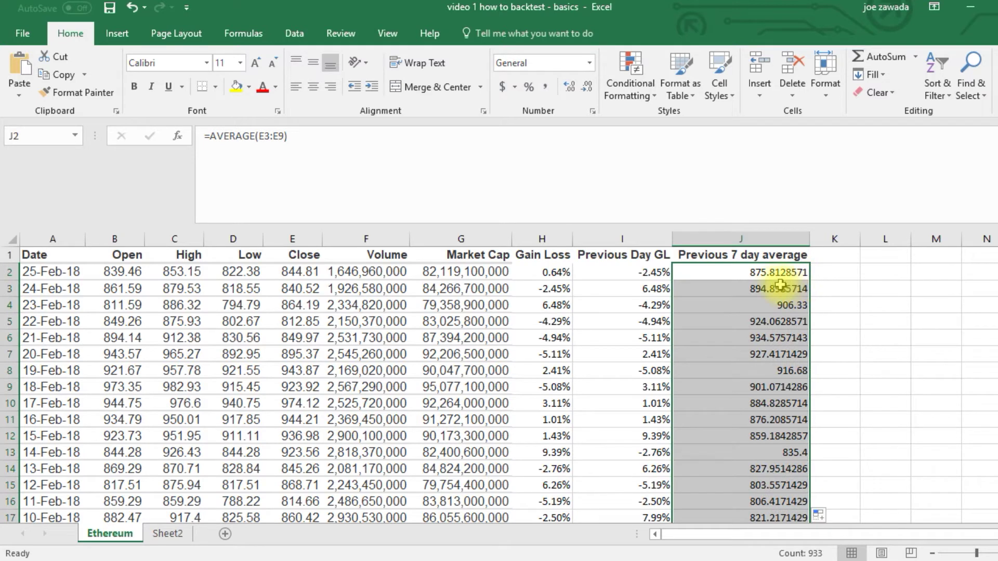
click(771, 273)
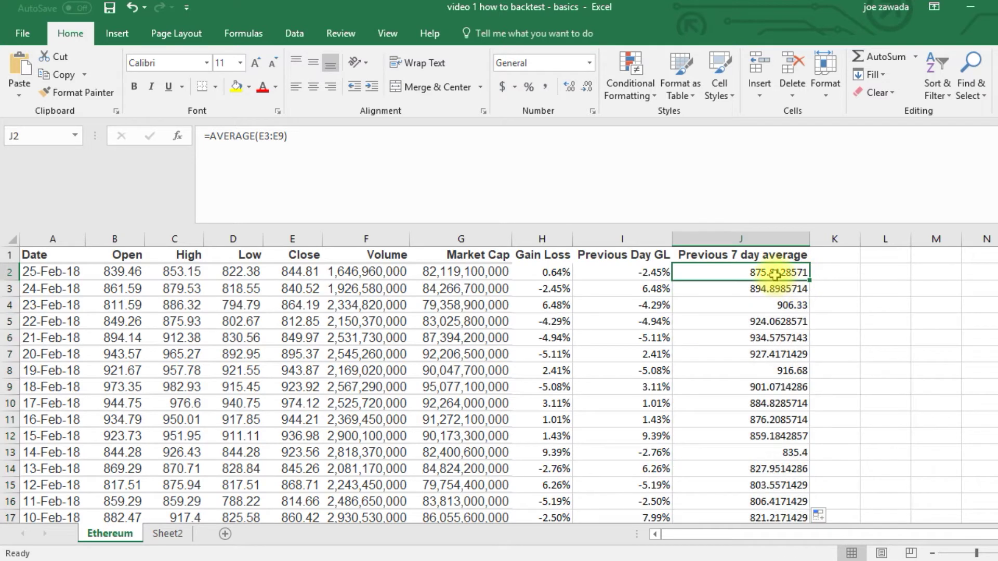
click(760, 239)
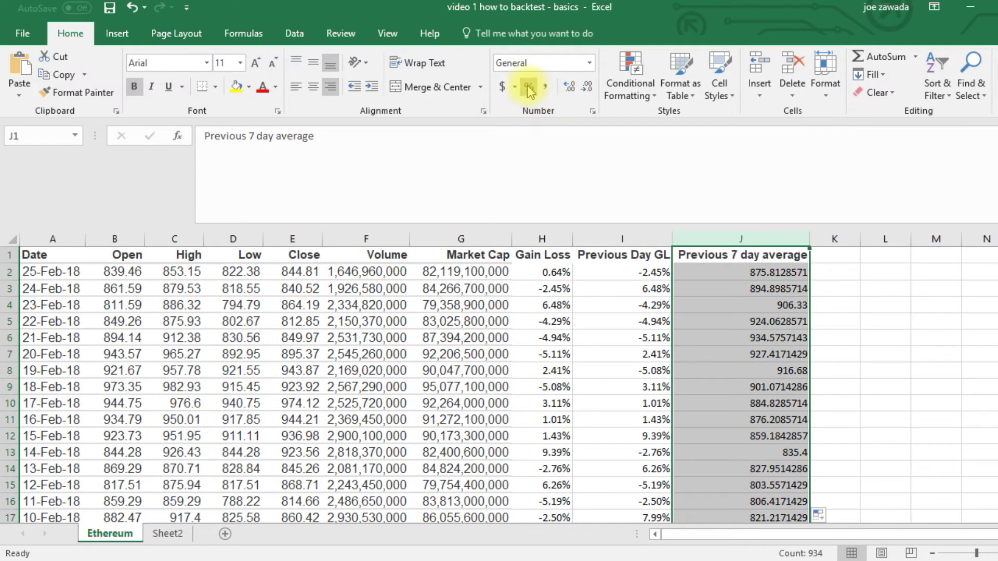
click(544, 86)
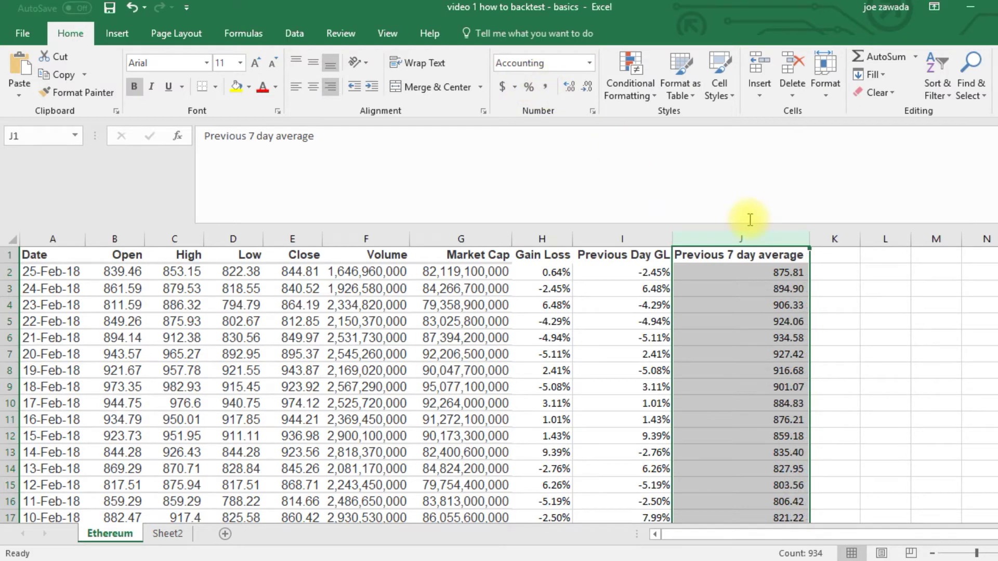
click(775, 337)
Add the heading Prev 7 / Close in cell K1 and auto-fit the width of column K
click(834, 255)
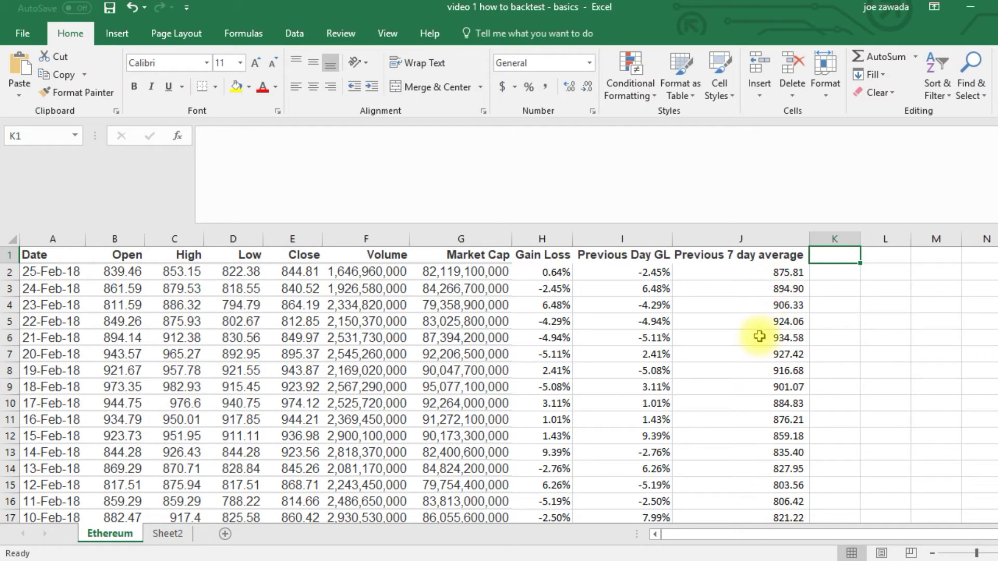
text(Prev 7 / Close)
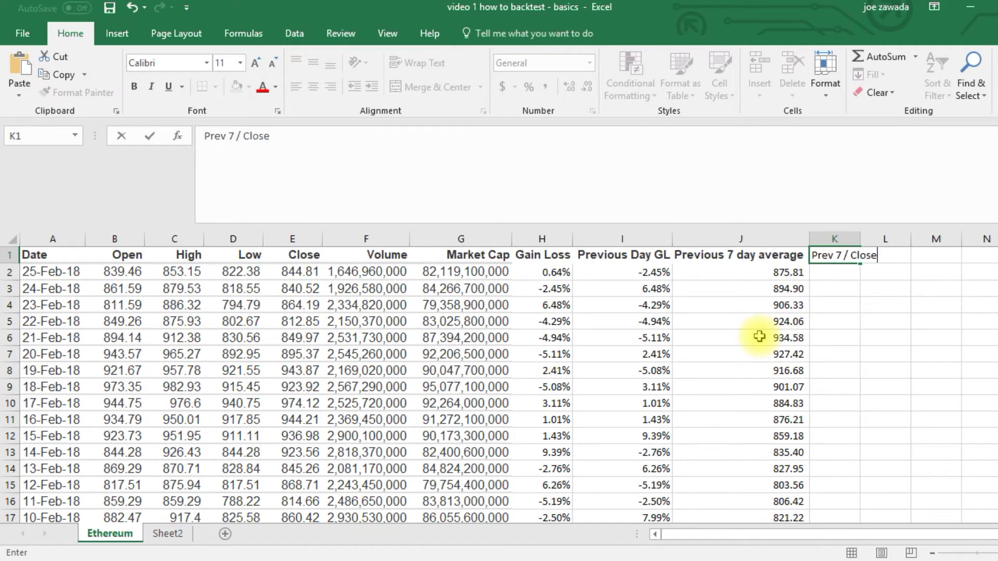
key(Return)
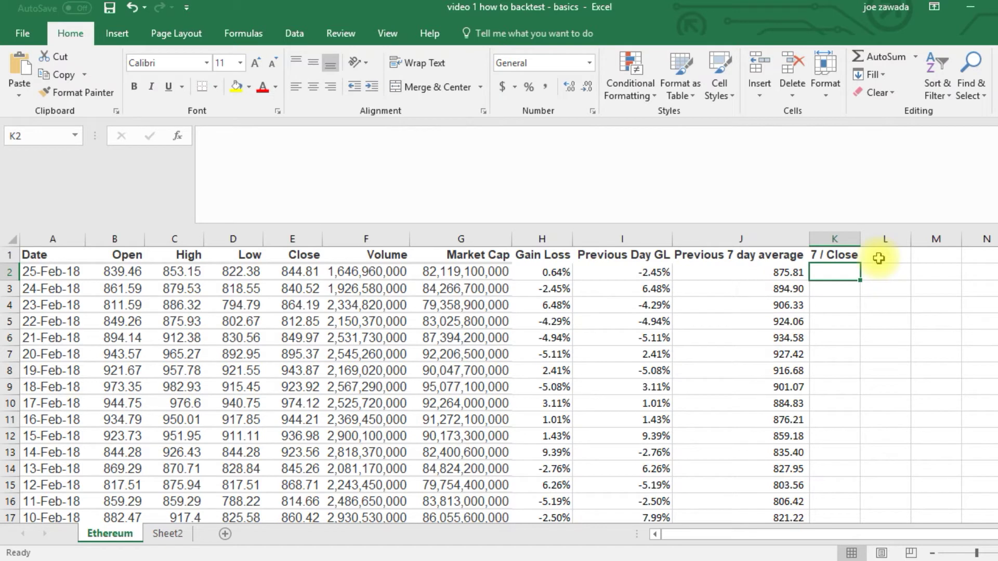
double_click(862, 238)
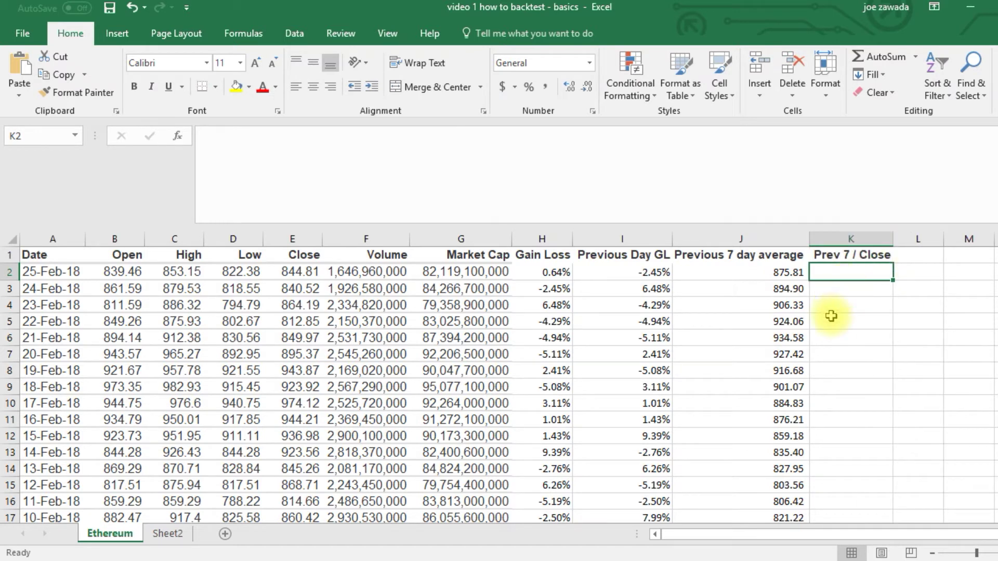
Compare the previous 7-day average with the day's opening price in K2 using the formula =(J2/B2)-1
text(=()
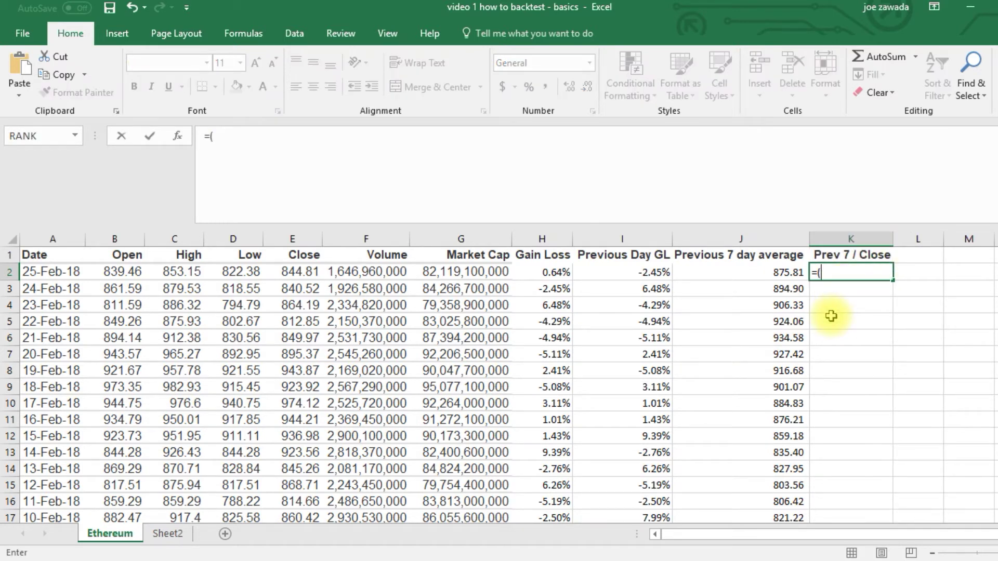
click(756, 276)
text(/)
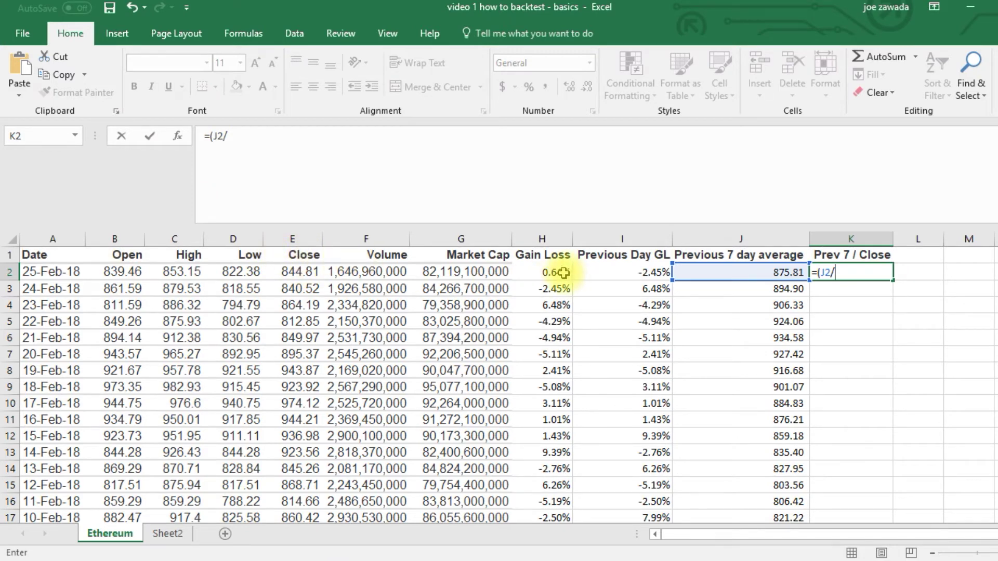
click(119, 273)
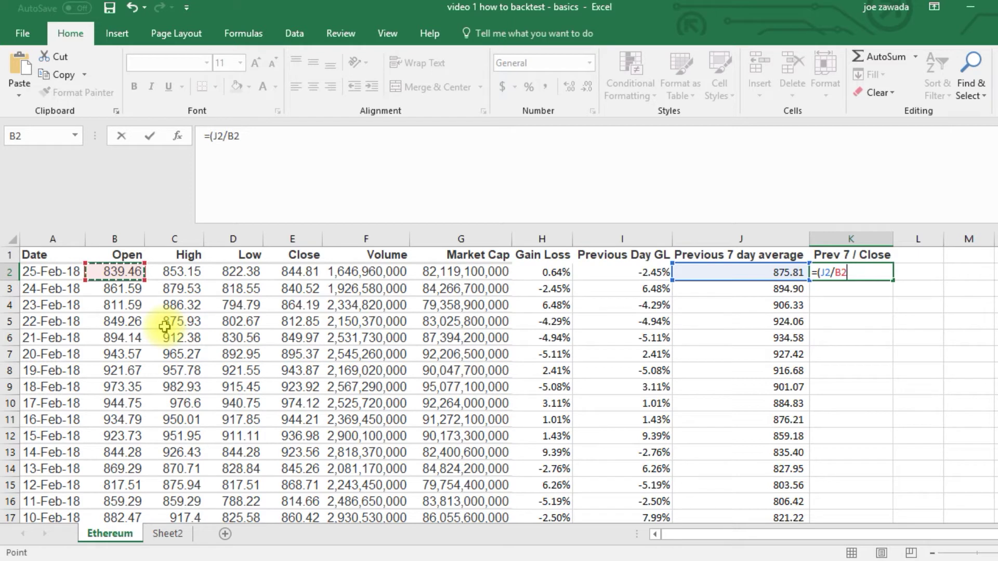
text()-1)
key(Return)
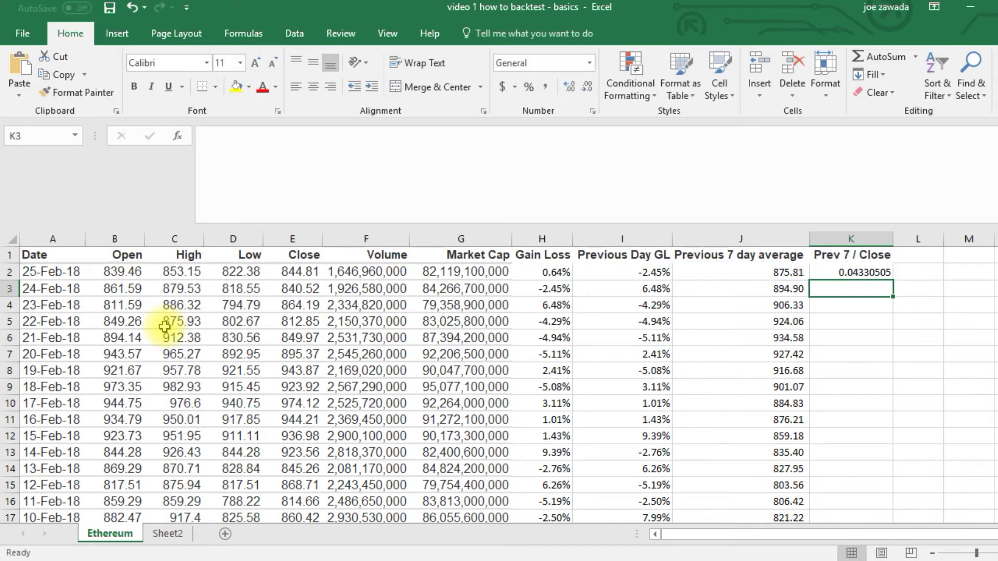
Fill the K2 formula down the whole Prev 7 / Close column and format the results as percentages with two decimal places
click(850, 270)
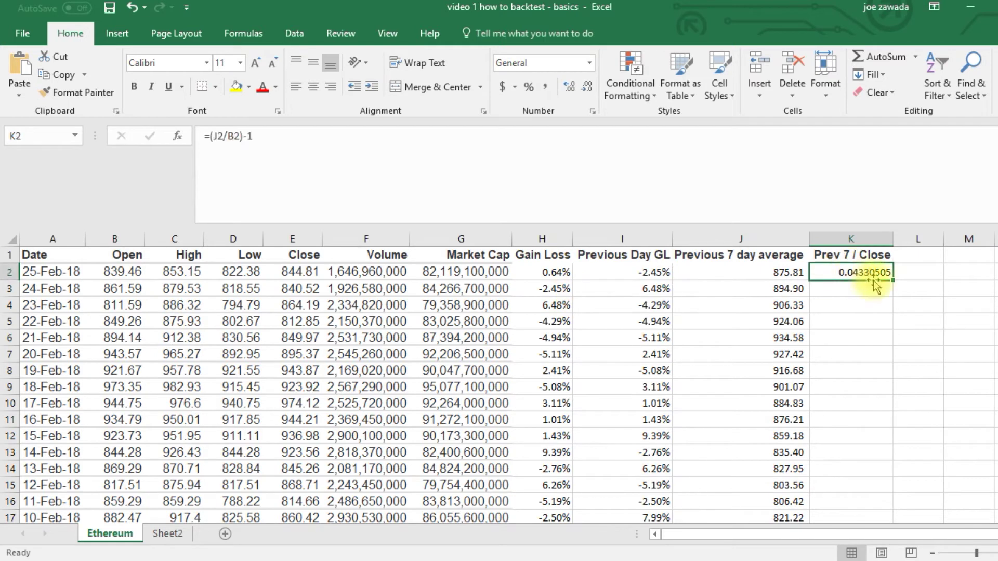
double_click(892, 280)
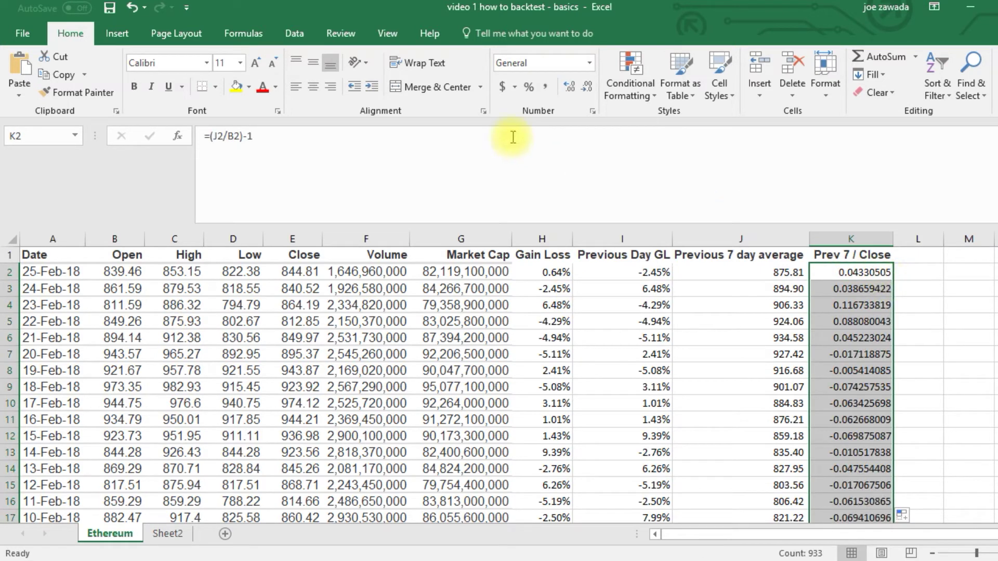
click(529, 87)
click(570, 89)
click(569, 88)
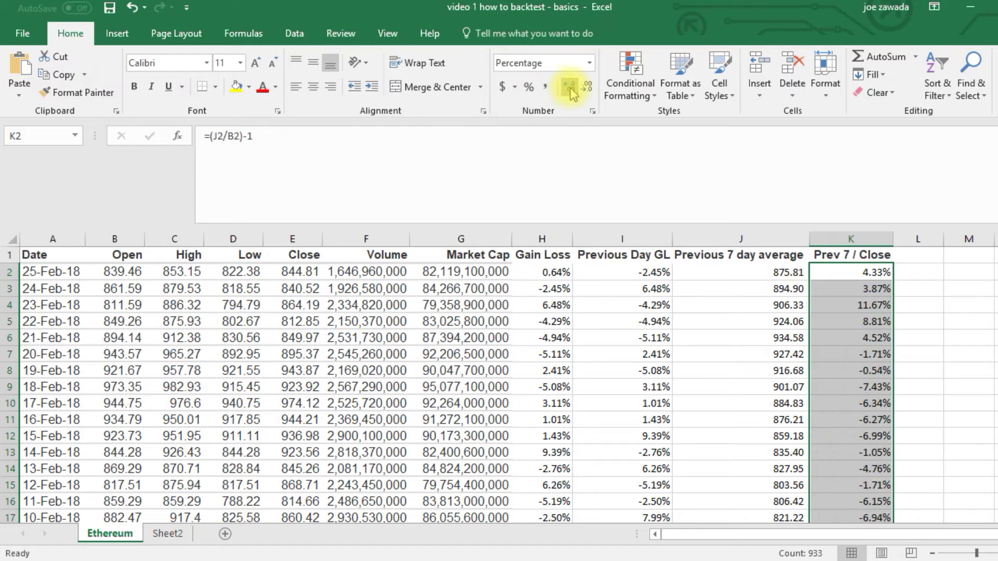
Review the first Prev 7 / Close results in column K alongside the Previous Day GL value in I2
click(851, 273)
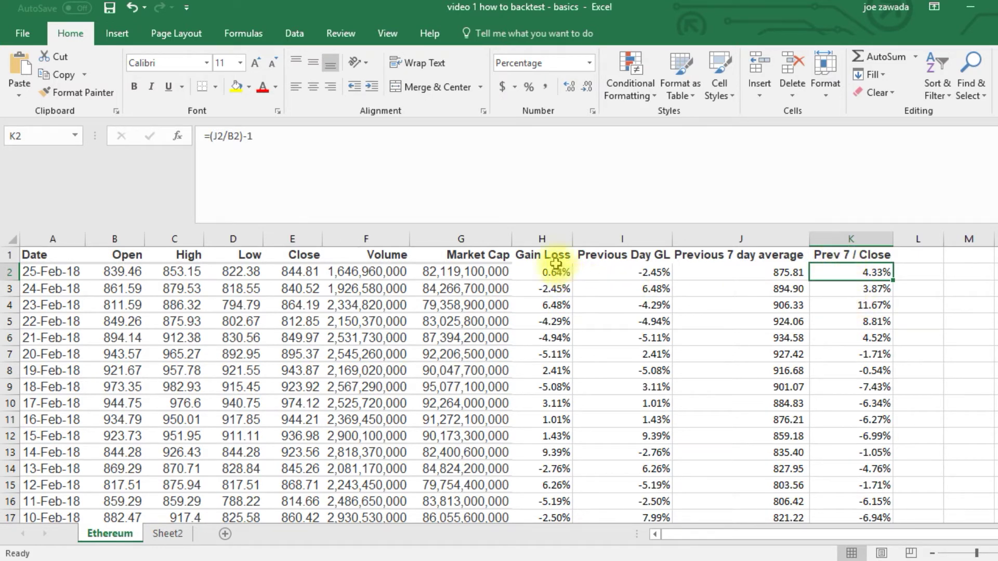
click(608, 271)
click(865, 288)
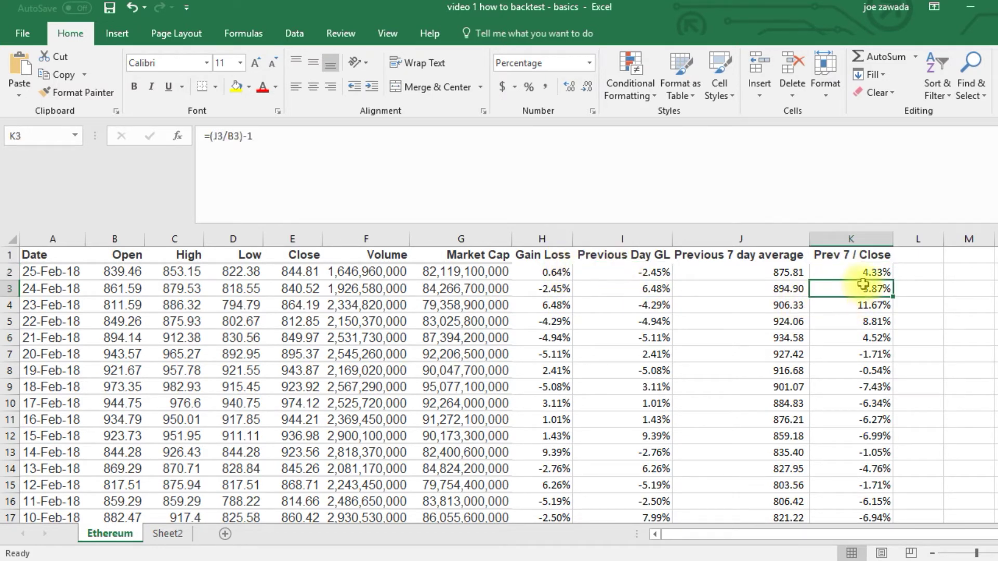
click(853, 255)
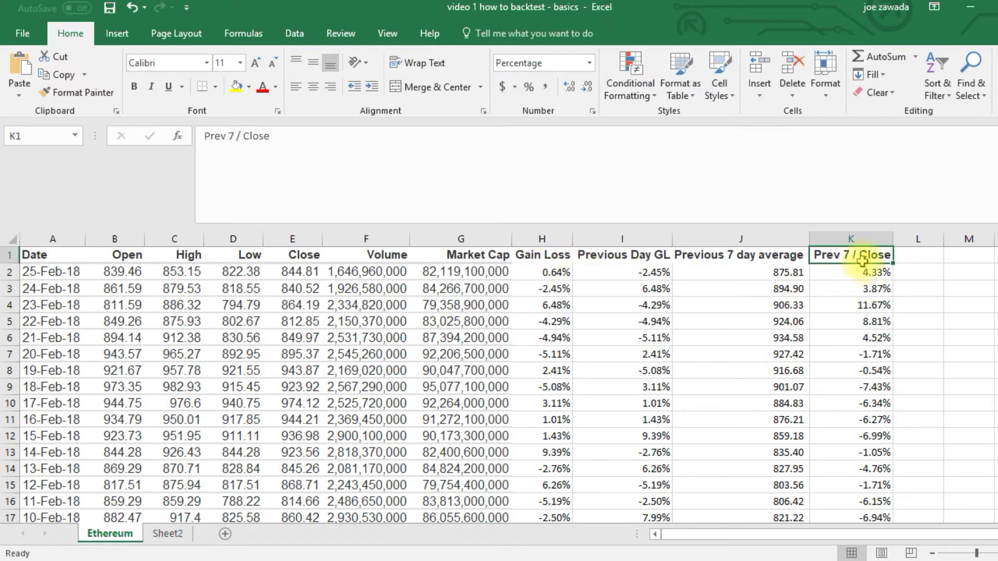
click(853, 306)
drag(852, 288, 852, 272)
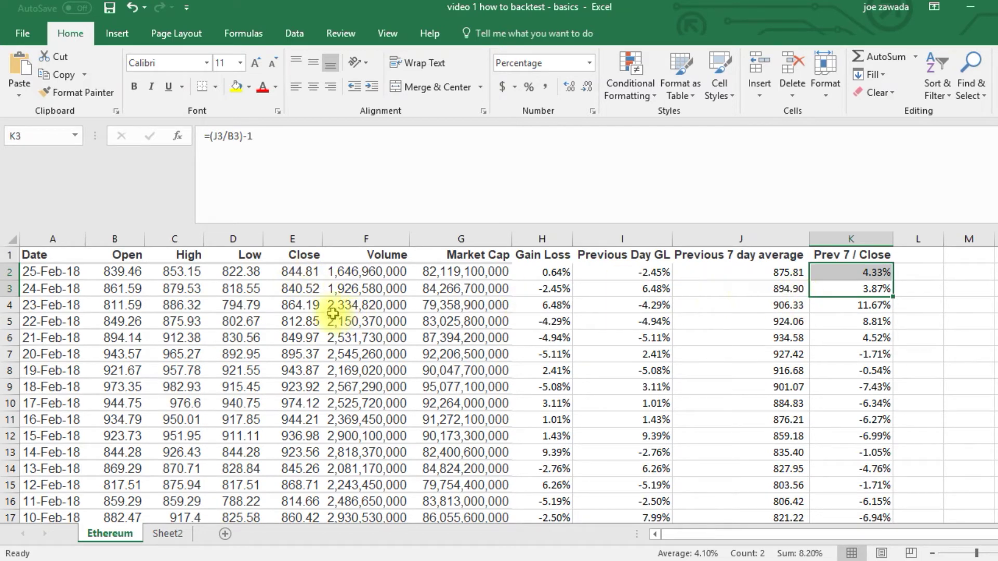
click(302, 290)
click(297, 370)
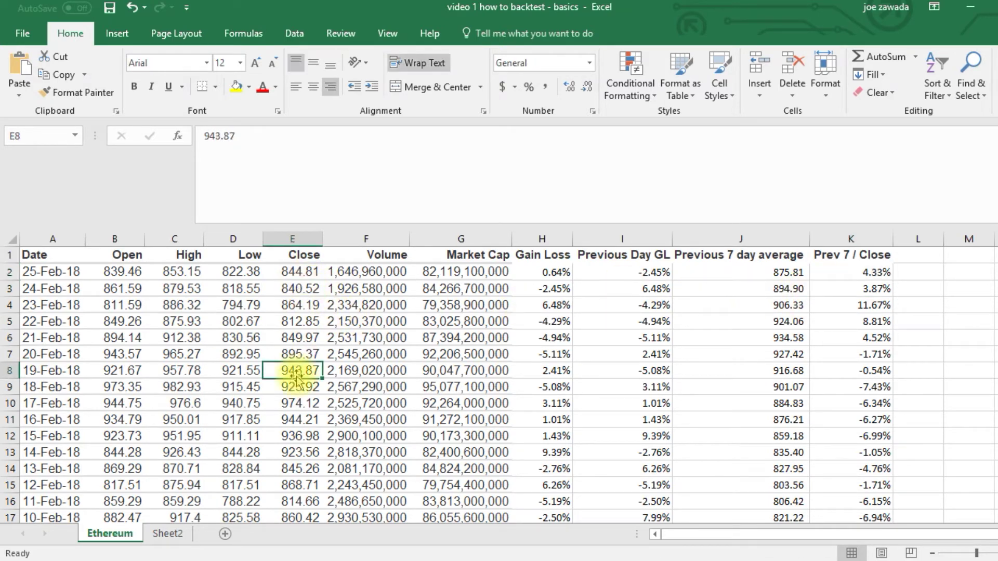
click(297, 403)
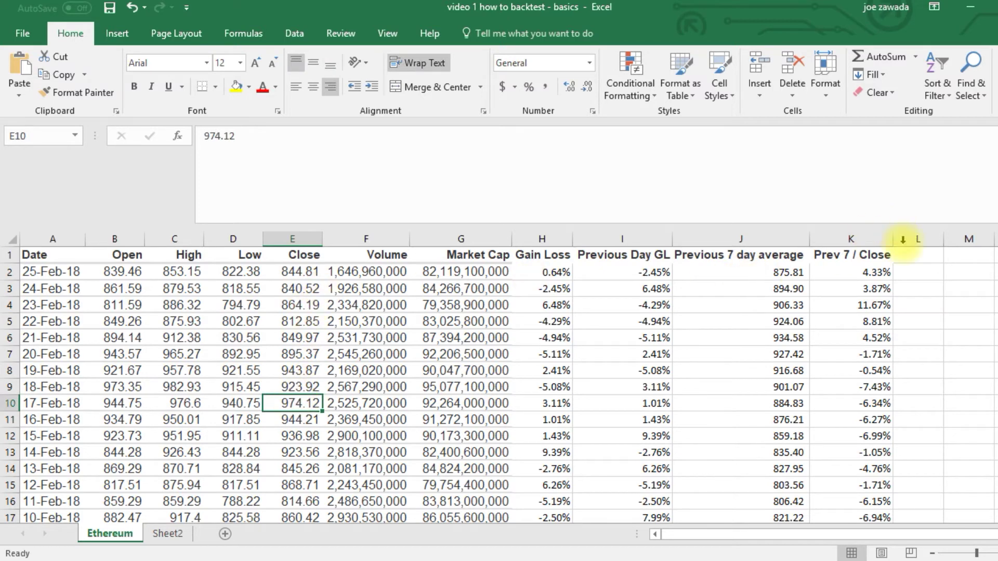
Add the heading Vol change in cell L1 and auto-fit the width of column L
click(915, 256)
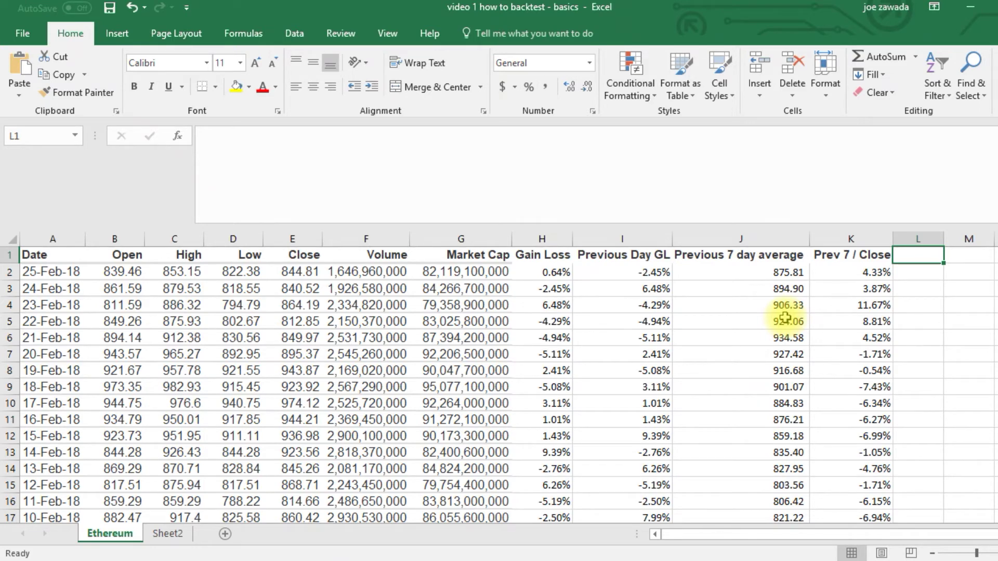
text(Vol change)
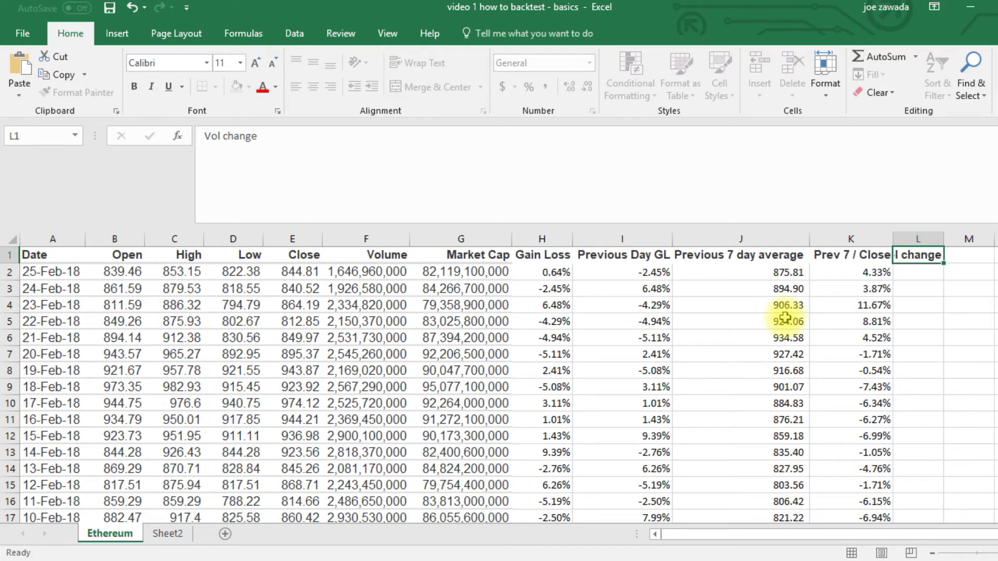
key(Return)
double_click(942, 238)
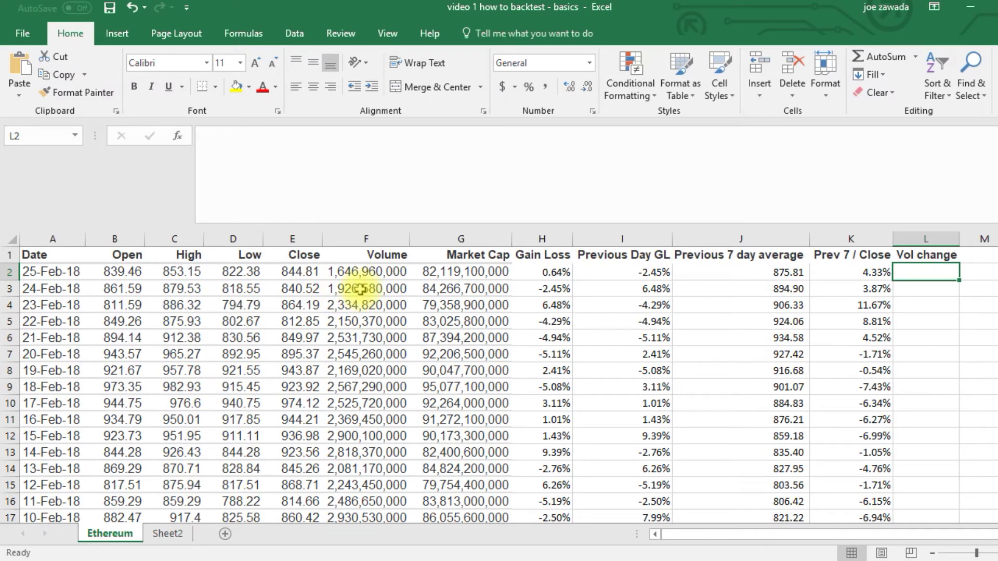
Calculate the previous day's relative volume change in L2 using the formula =(F3-F4)/F3
text(=)
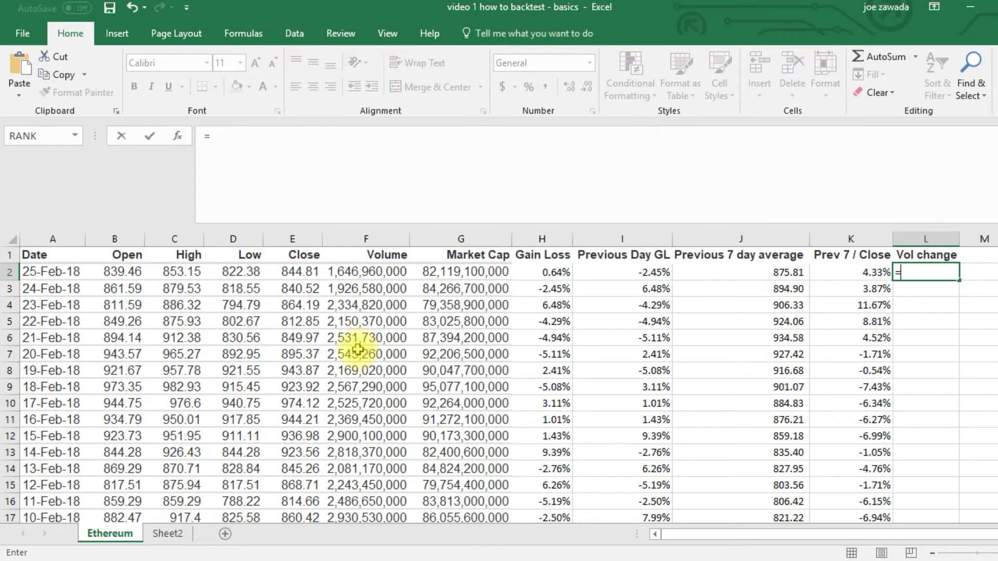
click(354, 292)
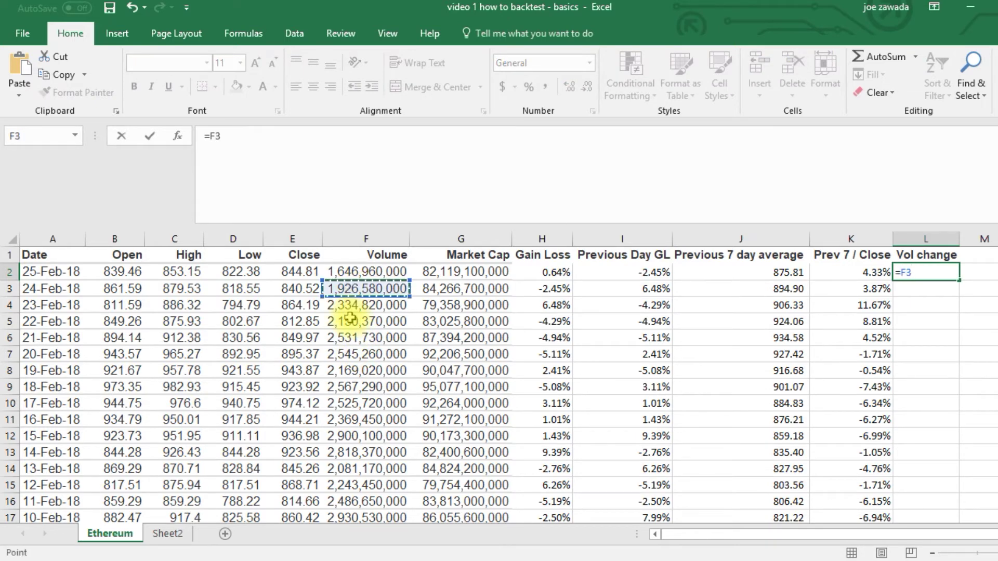
text(-)
click(346, 306)
click(211, 136)
text(()
click(257, 143)
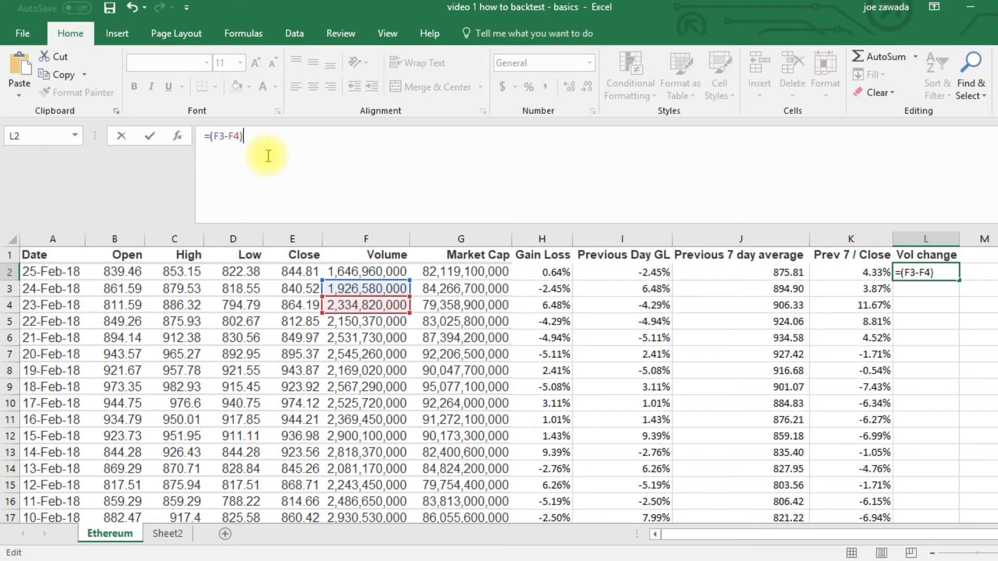
click(350, 289)
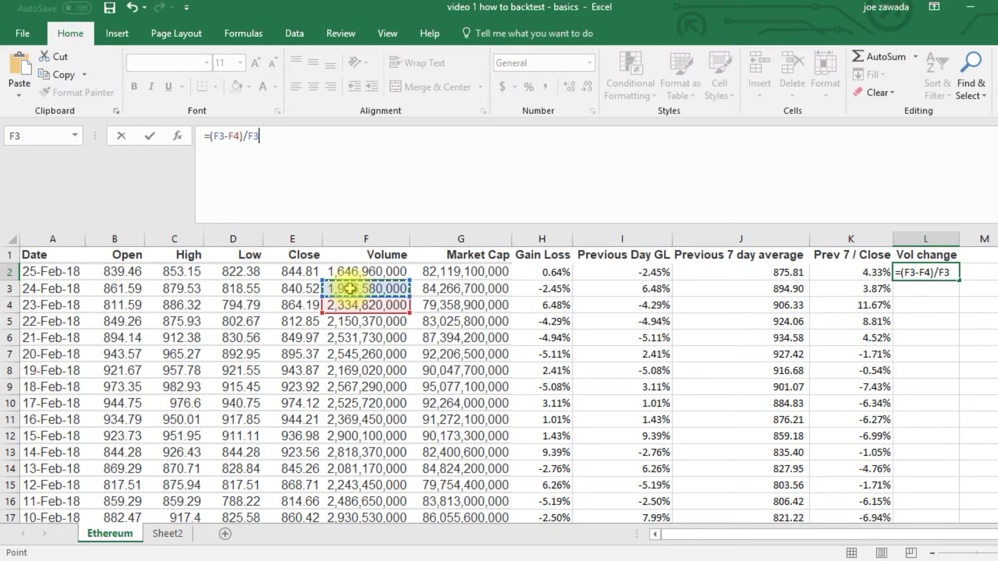
key(Return)
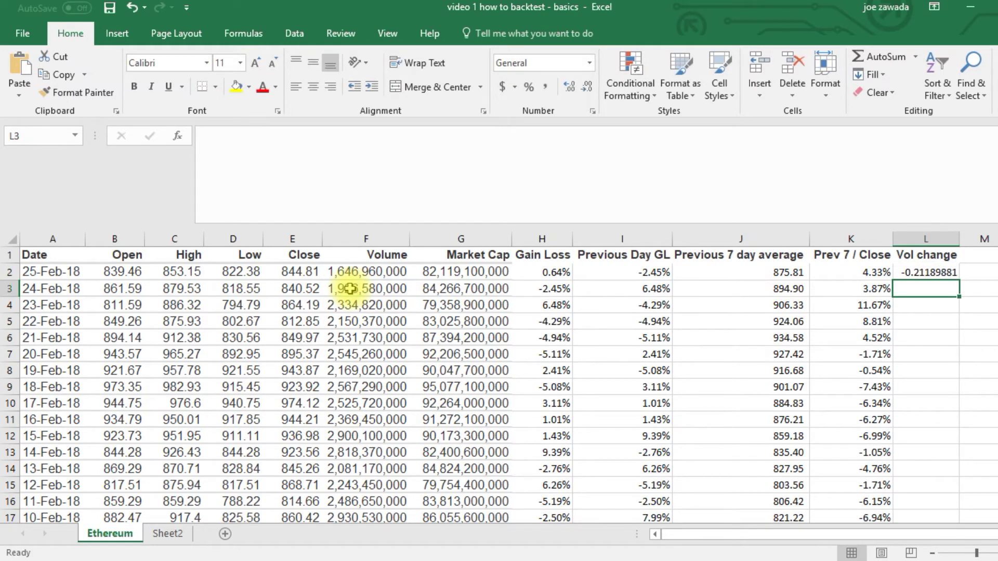
Fill the L2 formula down the whole Vol change column and format the results as percentages with two decimal places
click(929, 271)
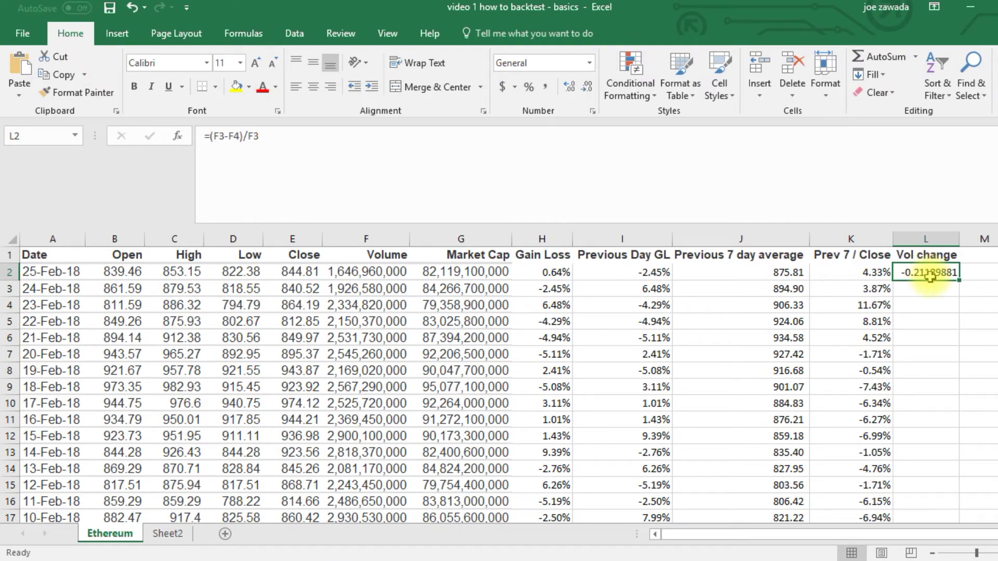
double_click(959, 281)
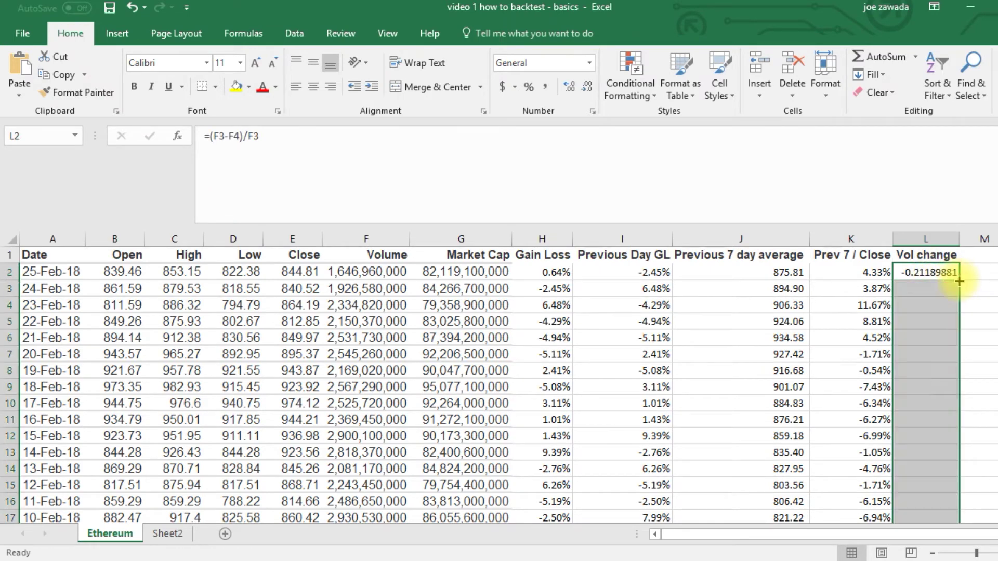
click(529, 87)
click(569, 88)
click(570, 87)
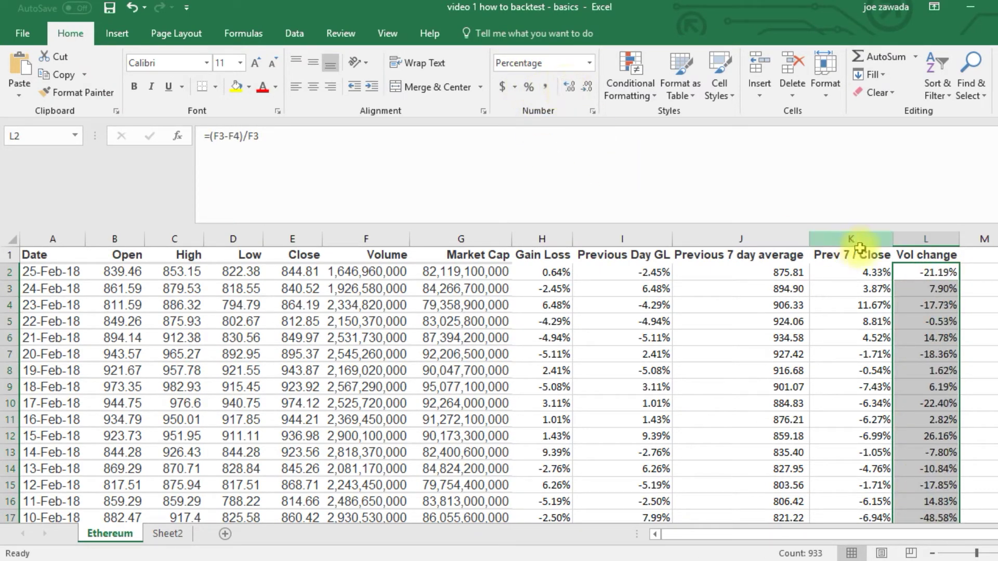
Check the Vol change result in L2 against the Volume values in F3 and F4
click(929, 278)
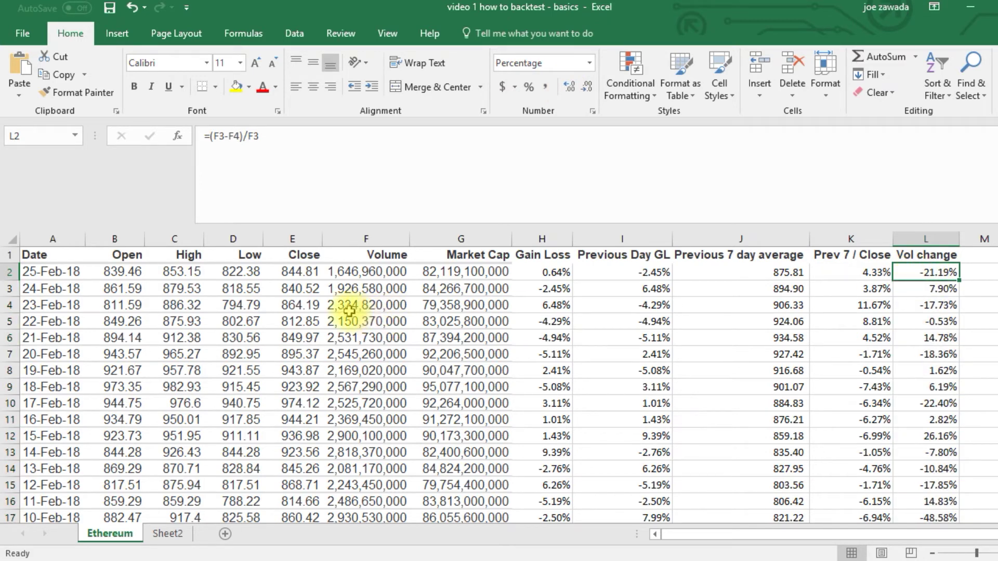
click(333, 307)
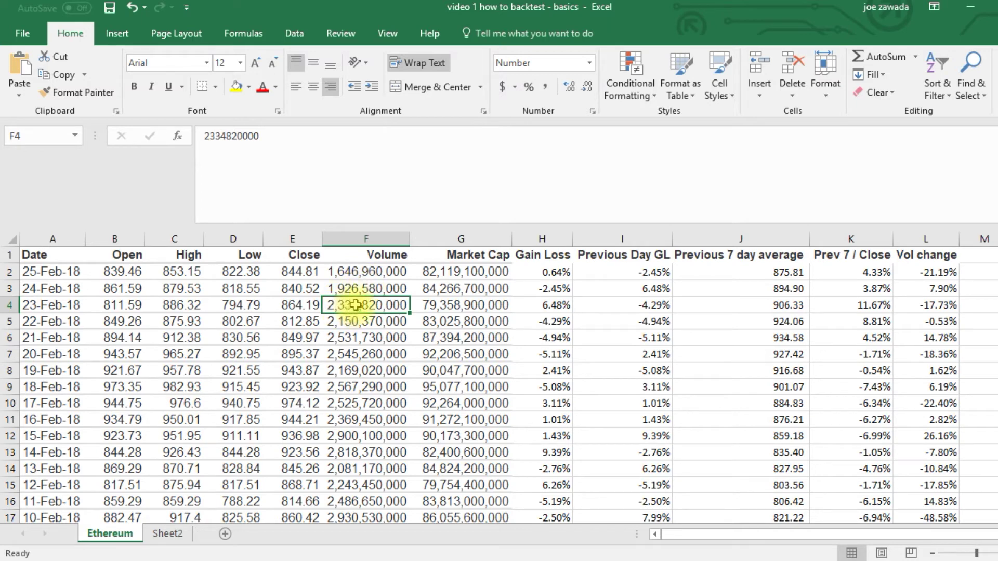
click(357, 288)
click(358, 299)
click(356, 288)
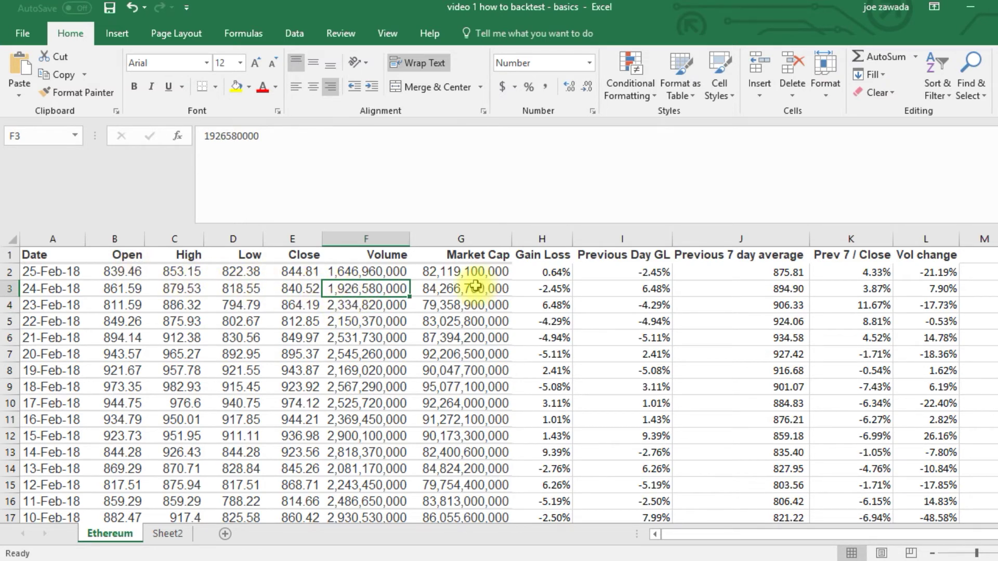
Review the added analysis columns from Gain Loss in column H through Vol change in column L
click(557, 272)
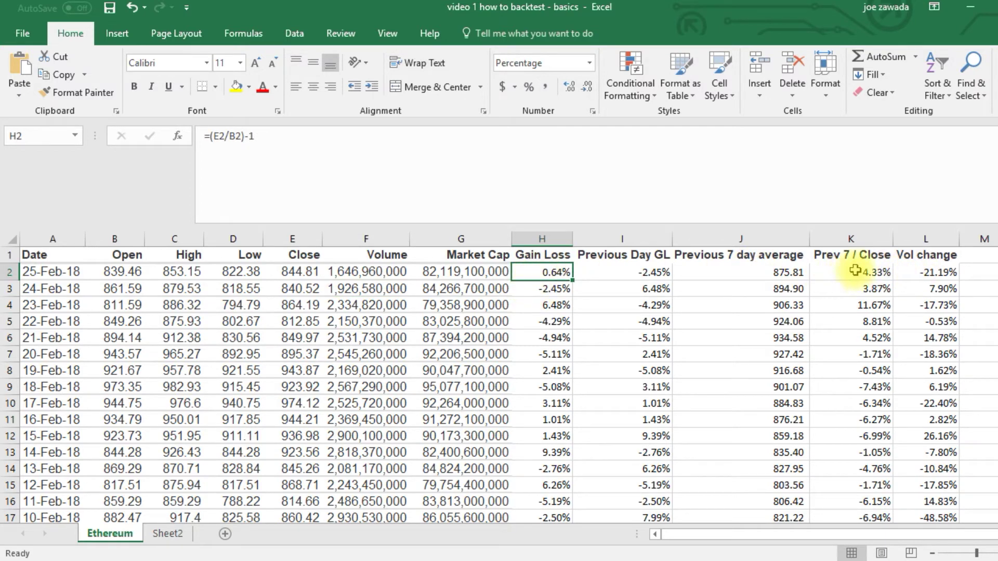
click(637, 256)
click(685, 257)
click(857, 255)
click(928, 255)
click(824, 254)
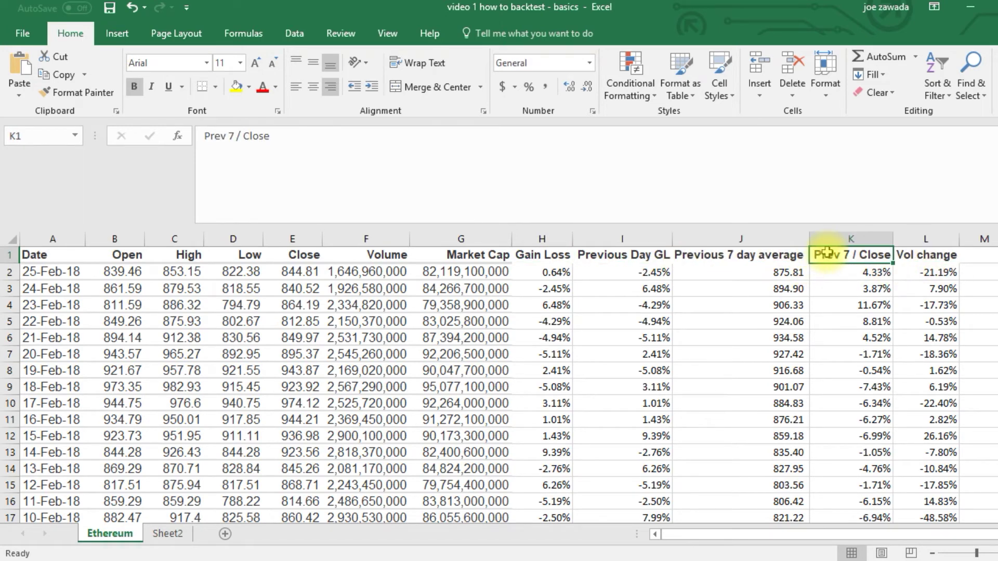
click(765, 255)
click(631, 254)
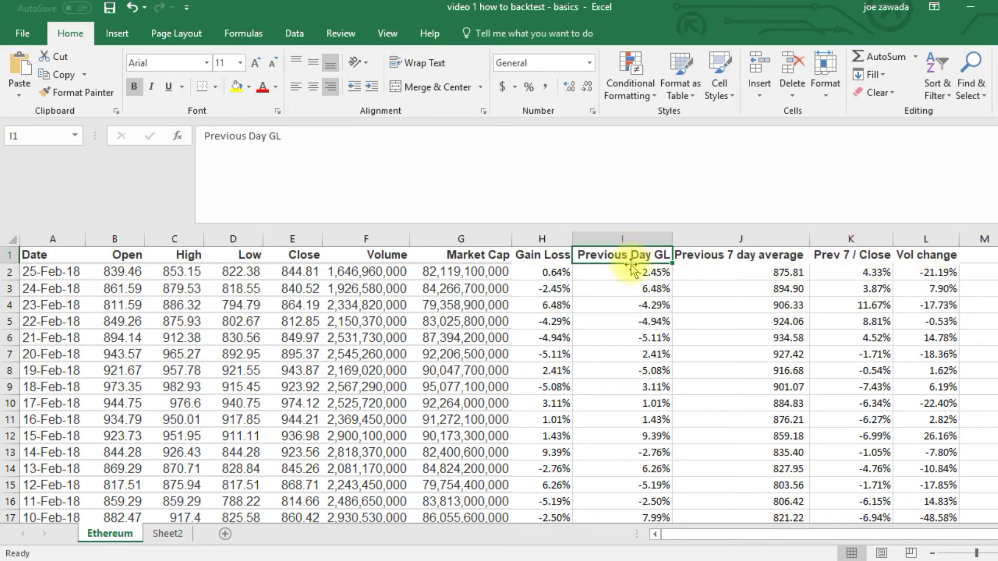
click(845, 254)
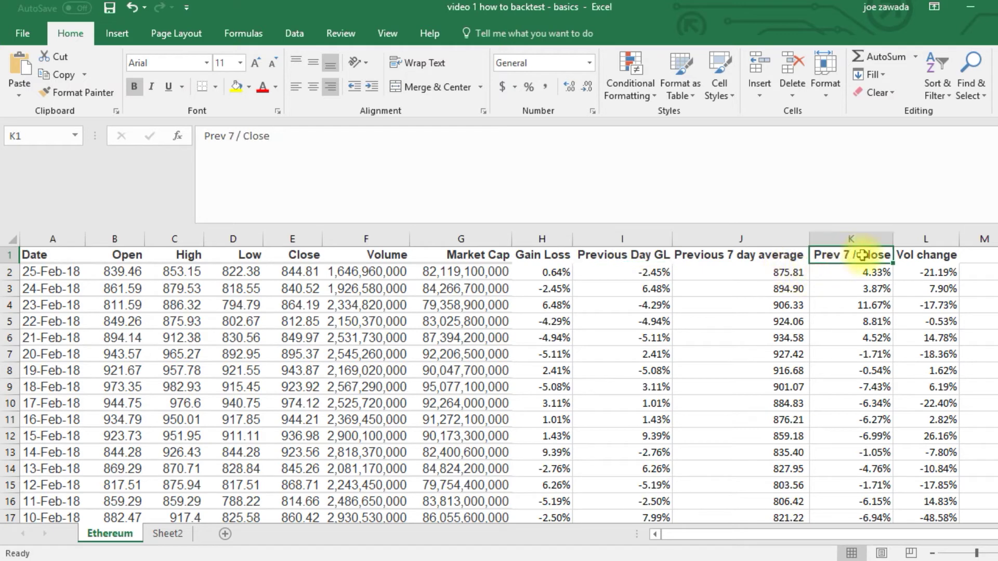
click(931, 254)
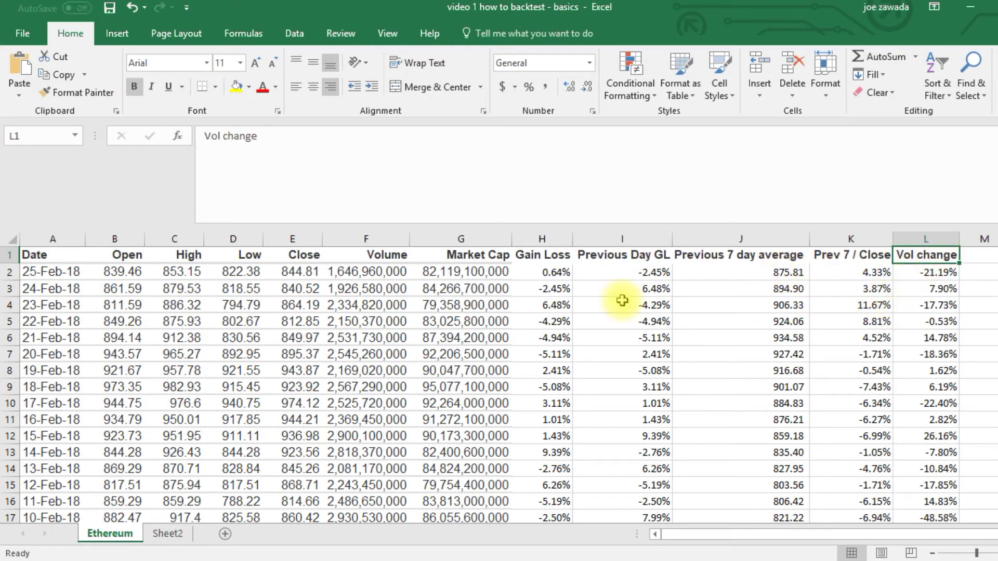
Turn on filtering for the header row of the price table, starting from the Gain Loss heading
click(528, 256)
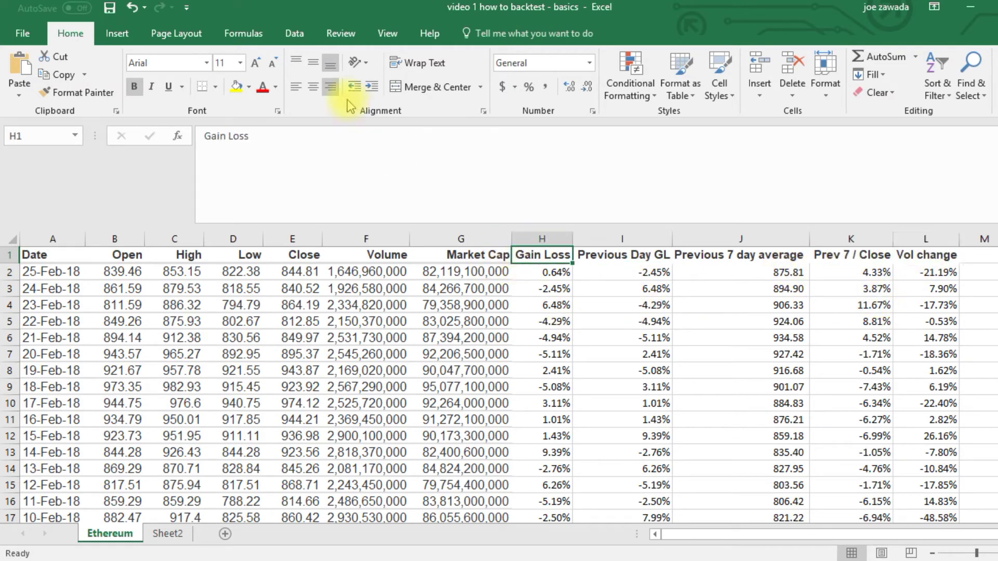
click(294, 34)
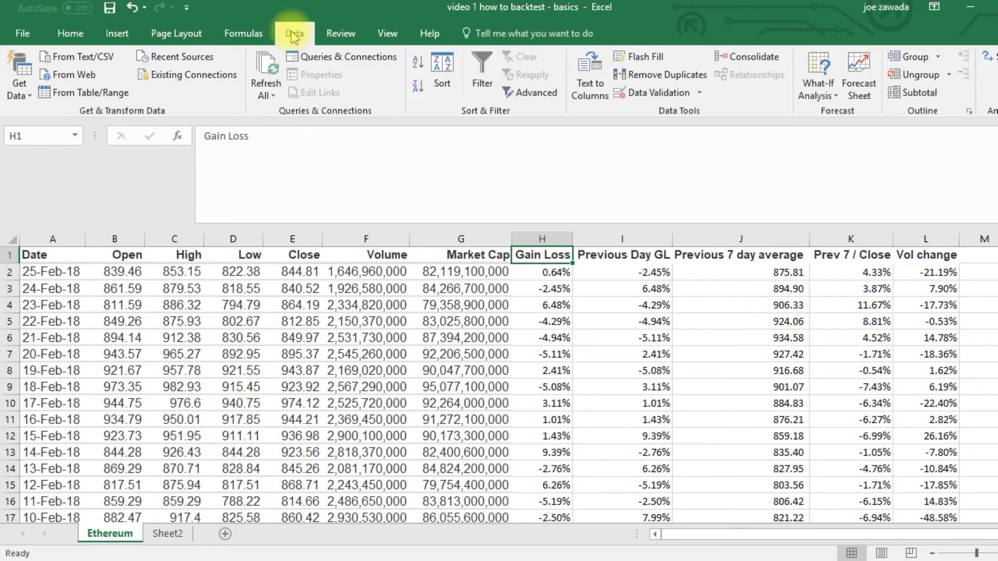
click(483, 85)
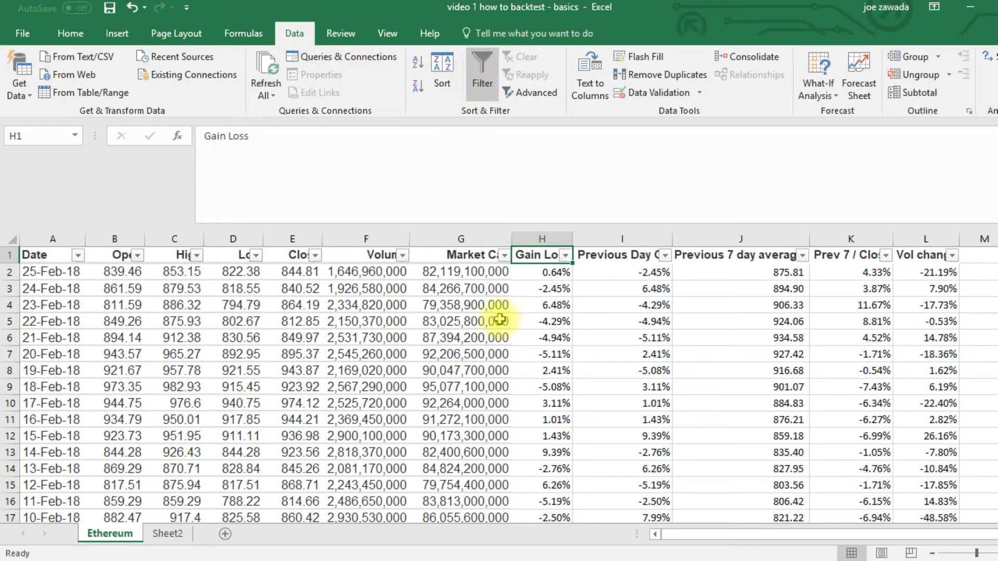
Examine the average of the whole Gain Loss column and the date range it covers, from the first to the last row
click(543, 306)
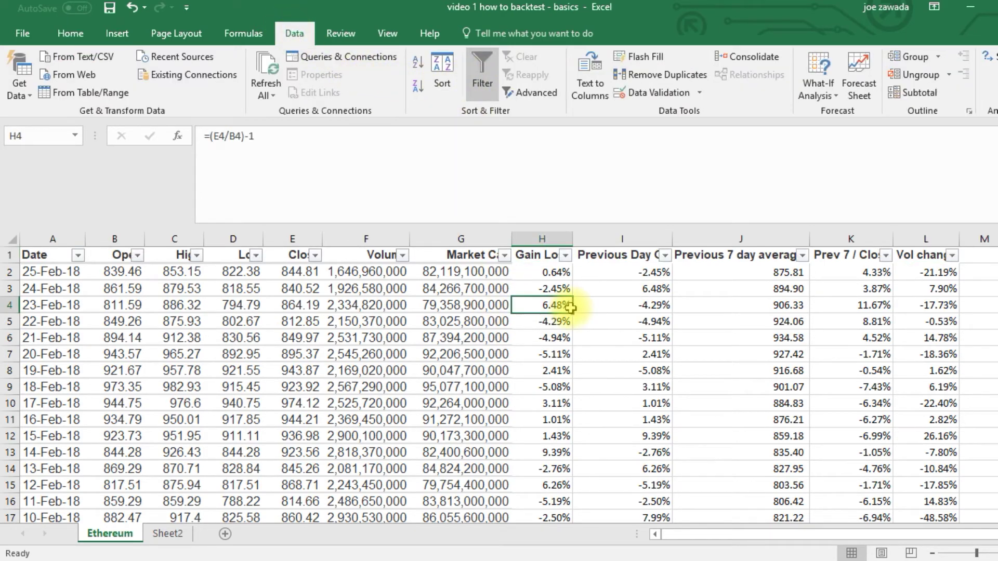
click(542, 238)
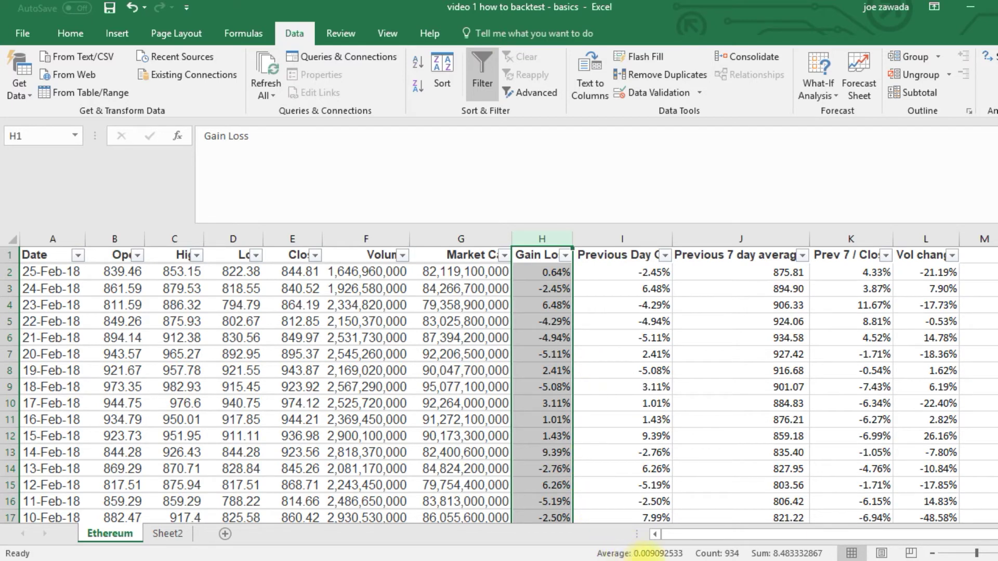
click(540, 339)
click(542, 305)
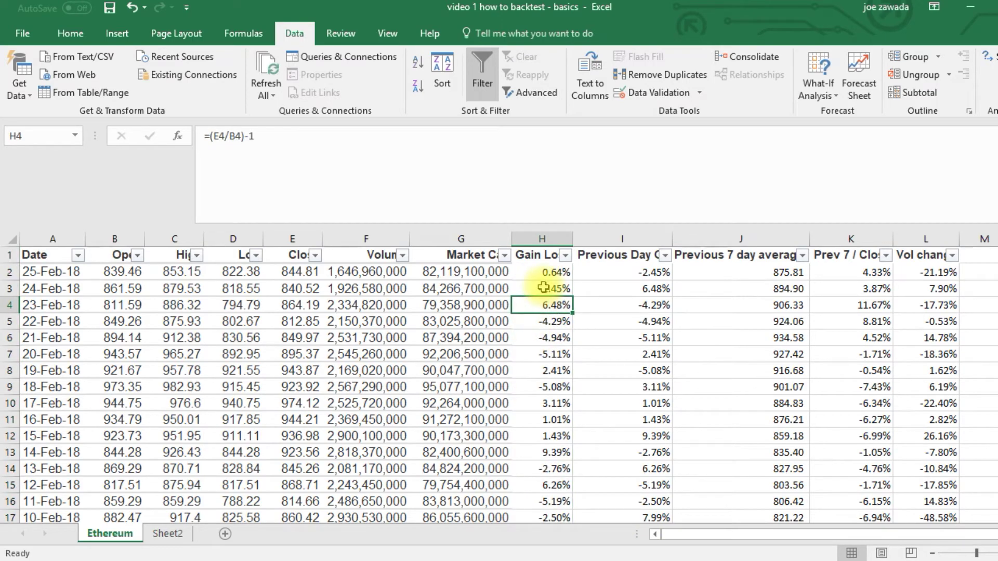
drag(997, 260, 997, 505)
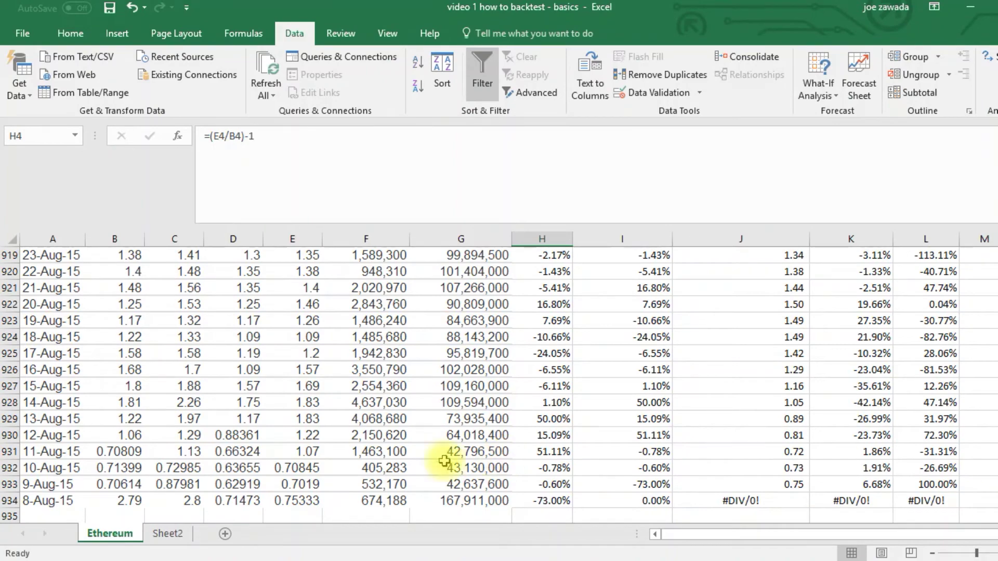
drag(997, 504, 997, 250)
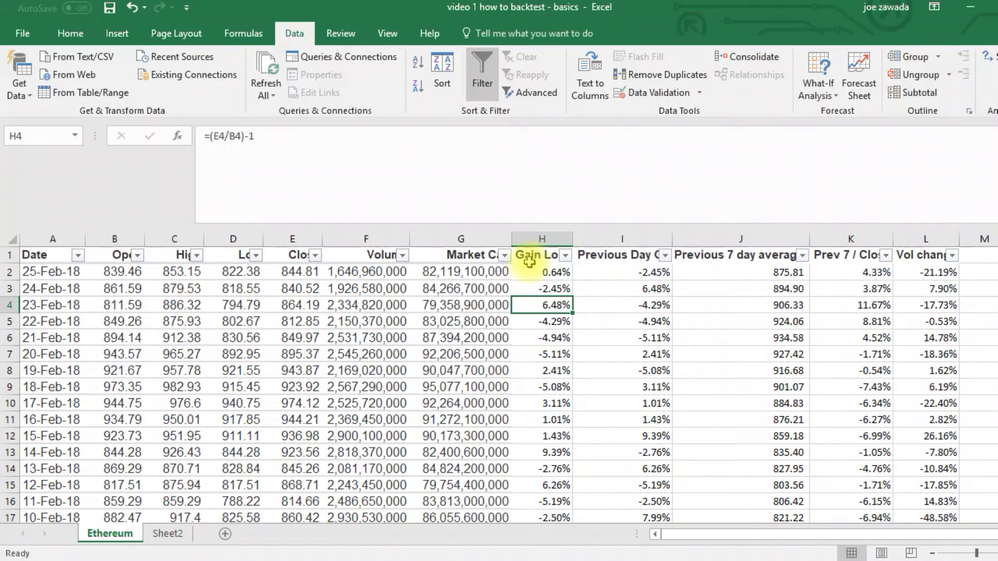
click(543, 240)
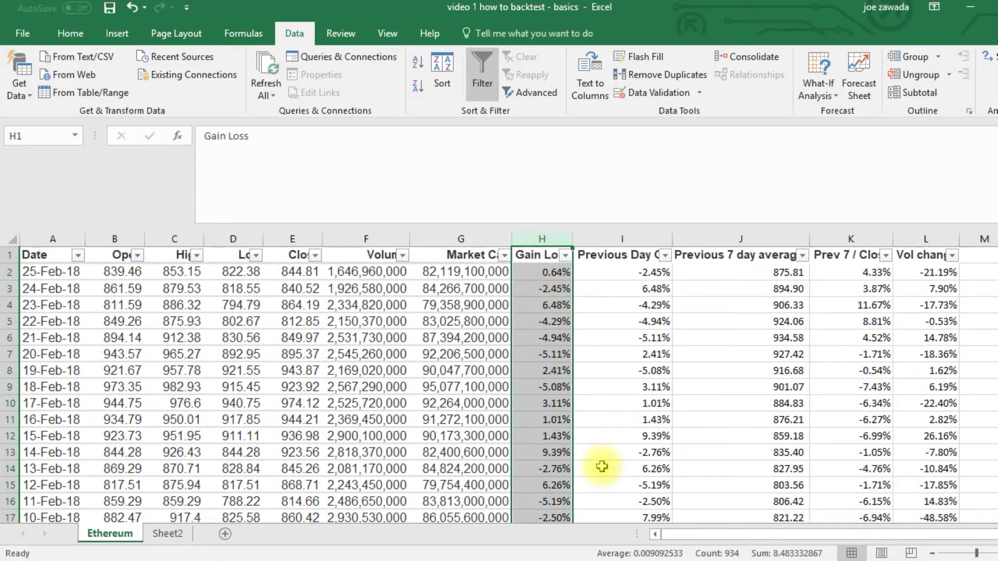
click(551, 354)
click(543, 272)
Filter the Previous Day GL column to show only rows with values greater than .1
click(644, 272)
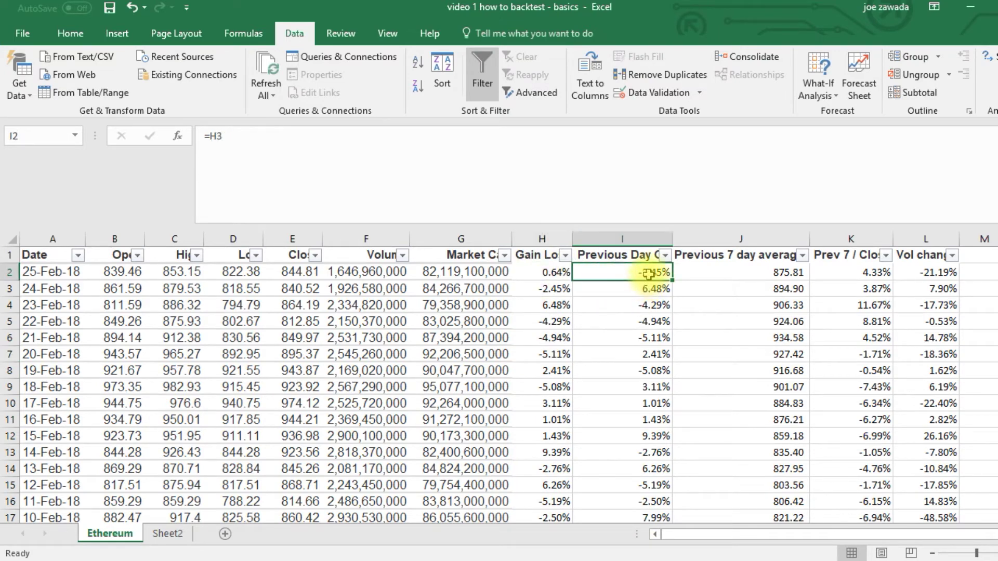
click(665, 255)
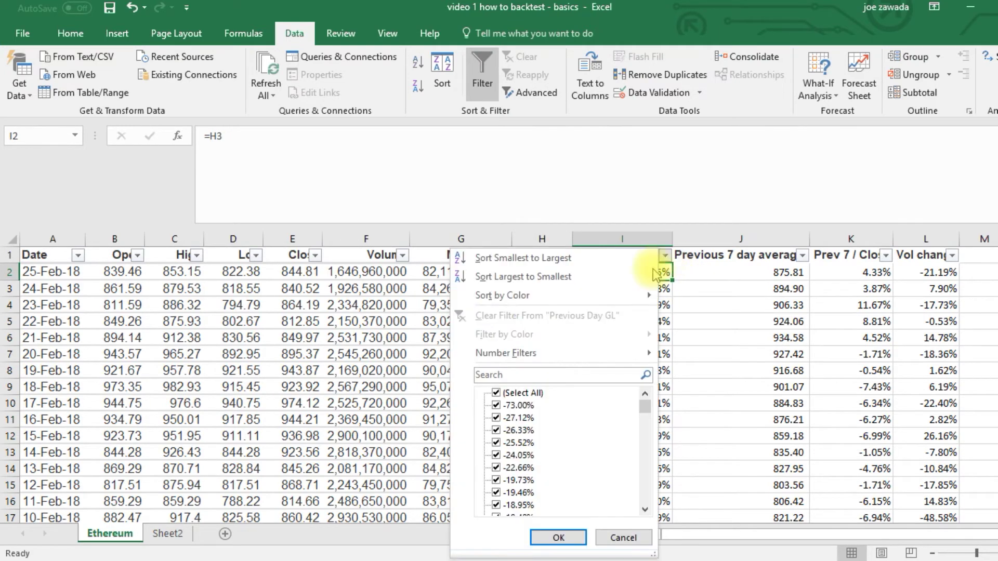
mouse_move(526, 359)
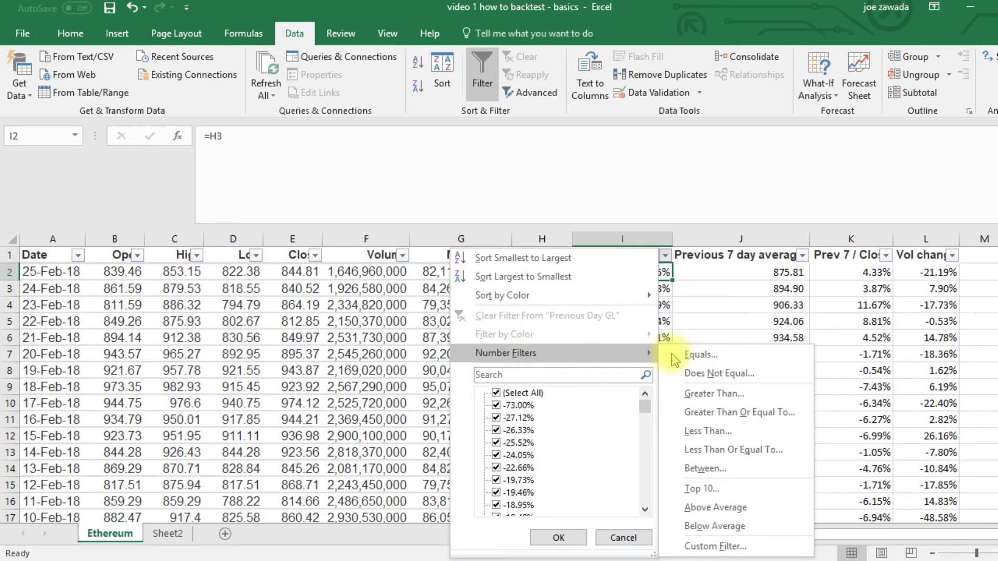
click(699, 394)
text(.1)
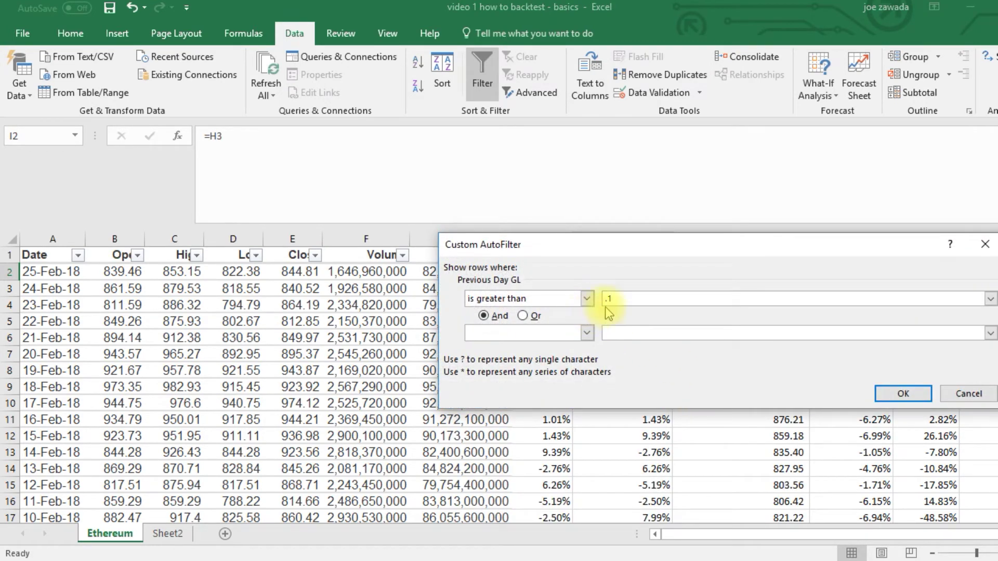
click(903, 394)
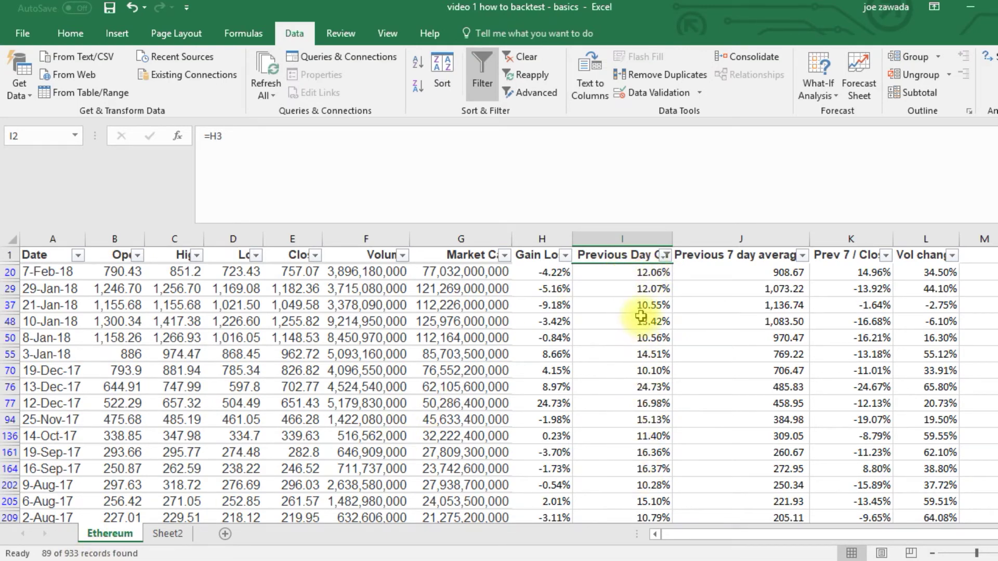
Check the average of the Gain Loss column for the filtered rows and compare it with the Previous Day GL values
click(542, 237)
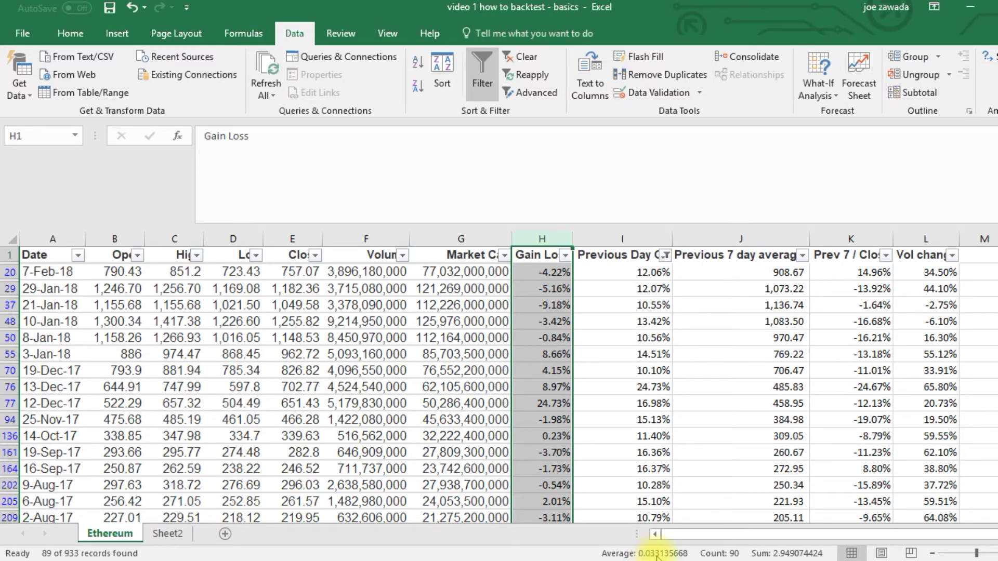
click(544, 272)
click(603, 271)
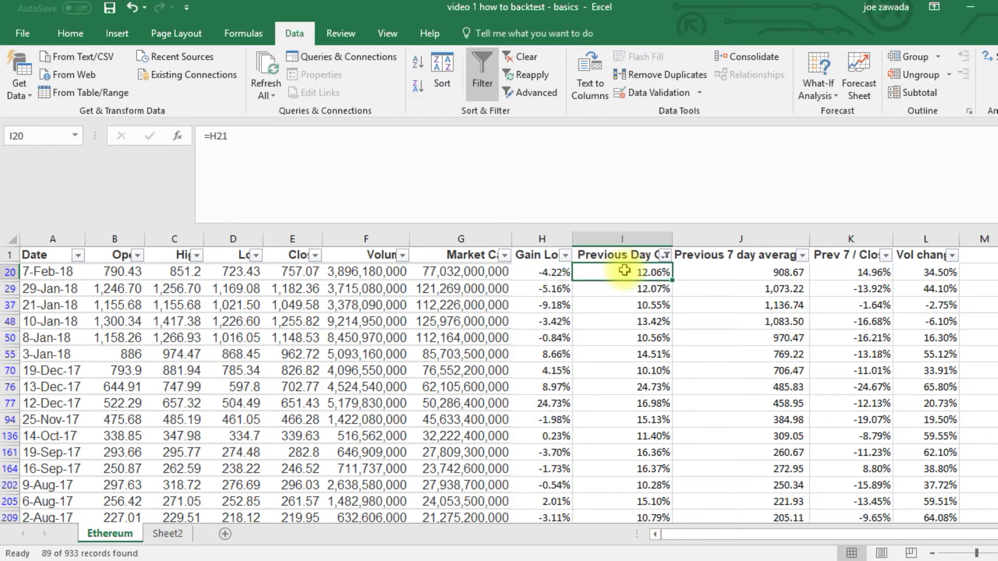
click(622, 315)
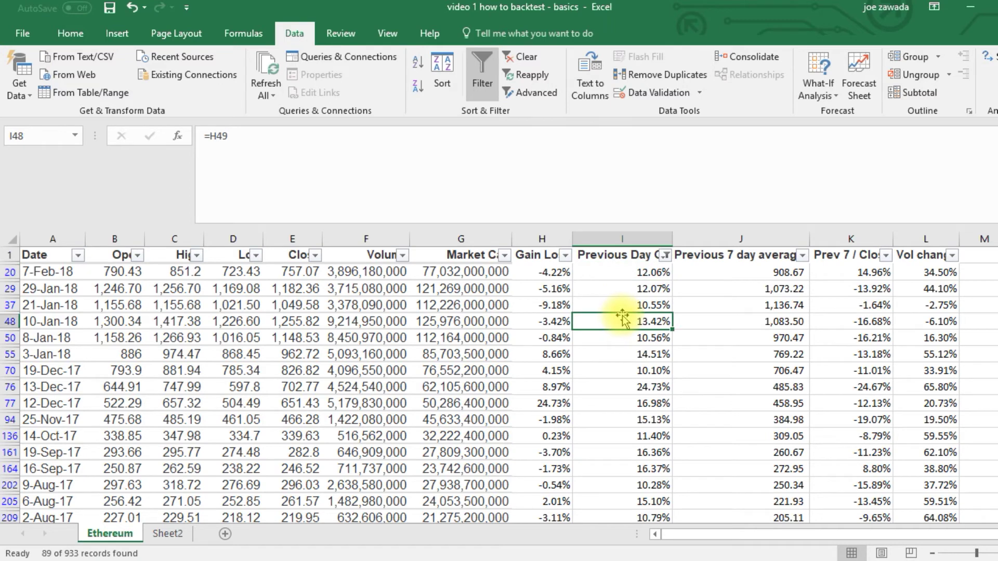
Change the Previous Day GL filter to show only rows with values greater than 0.15
click(665, 255)
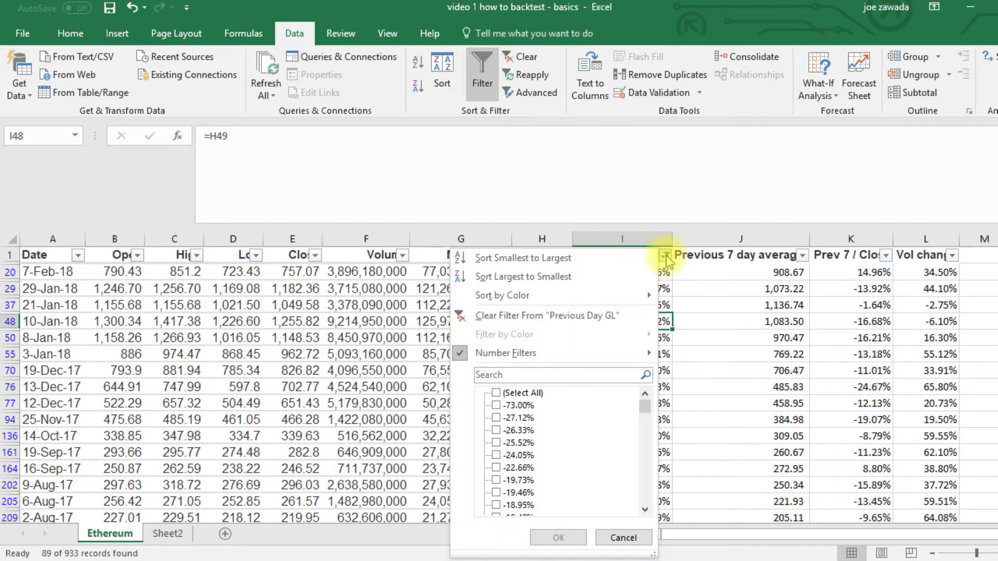
mouse_move(525, 358)
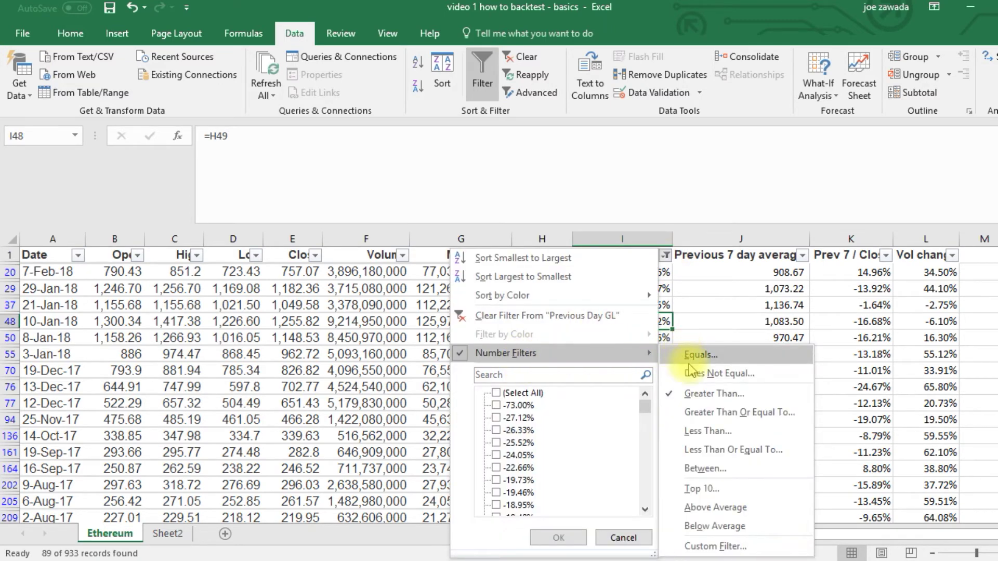
click(691, 393)
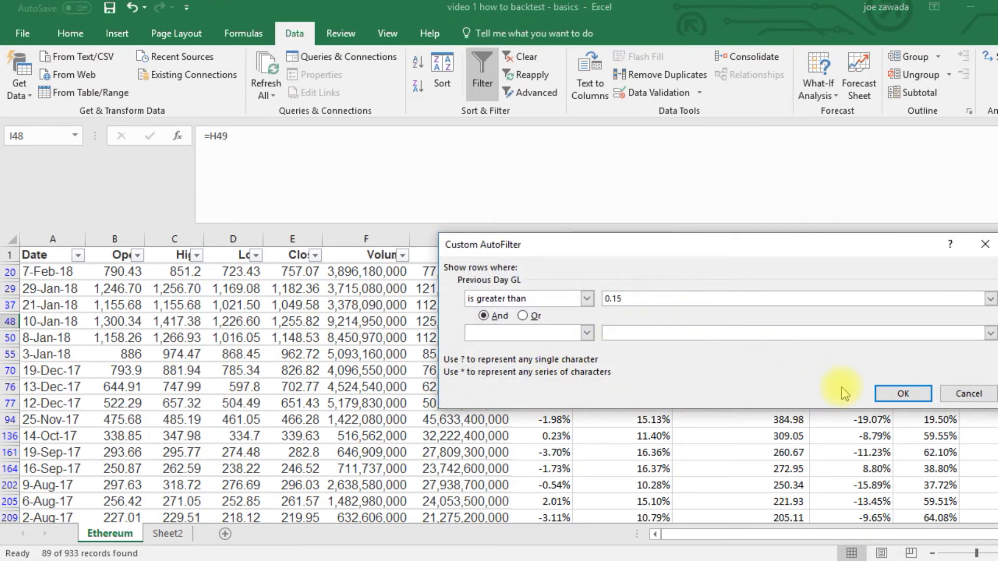
click(901, 394)
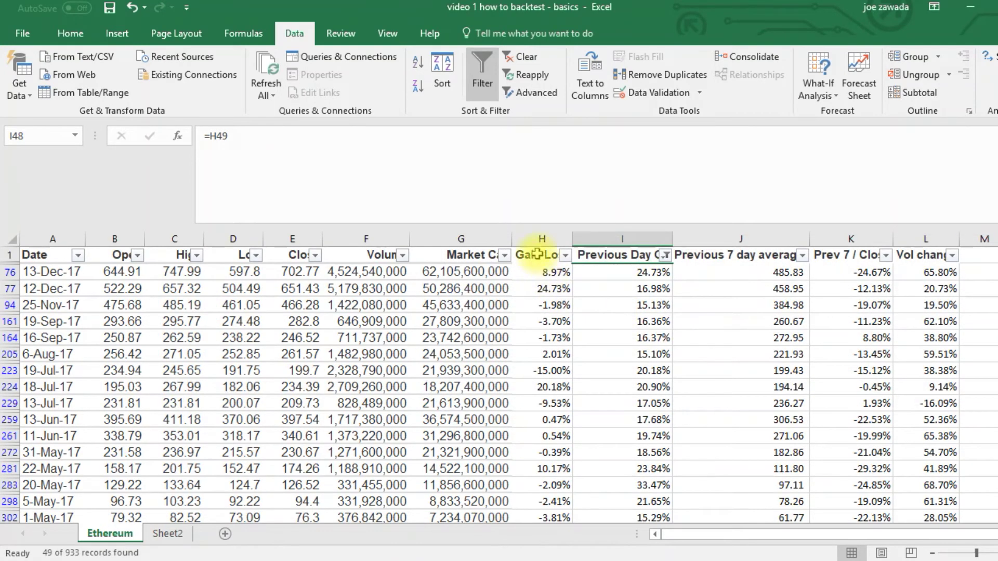
Check the average Gain Loss for days following a gain above 15% and look at individual results
click(544, 238)
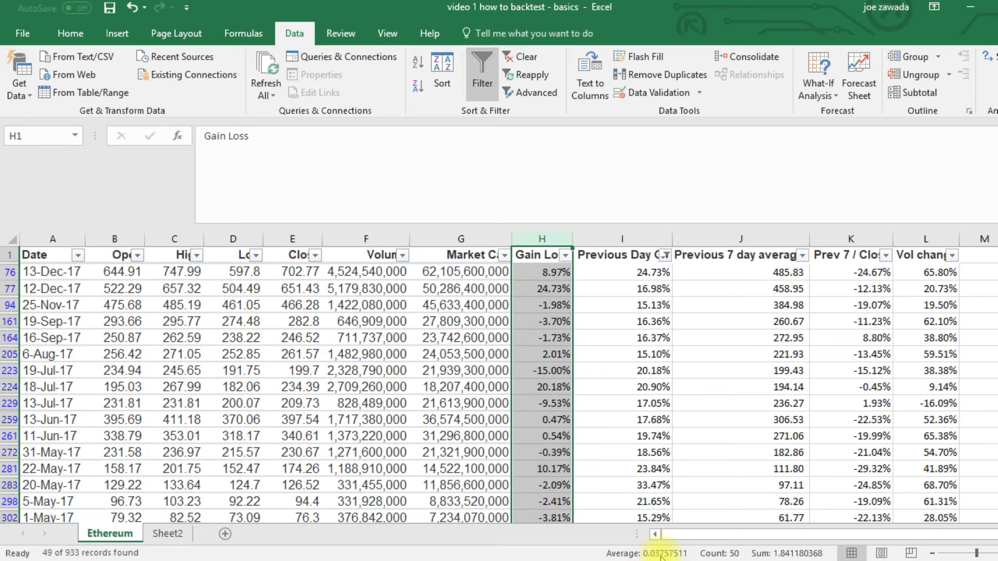
click(555, 321)
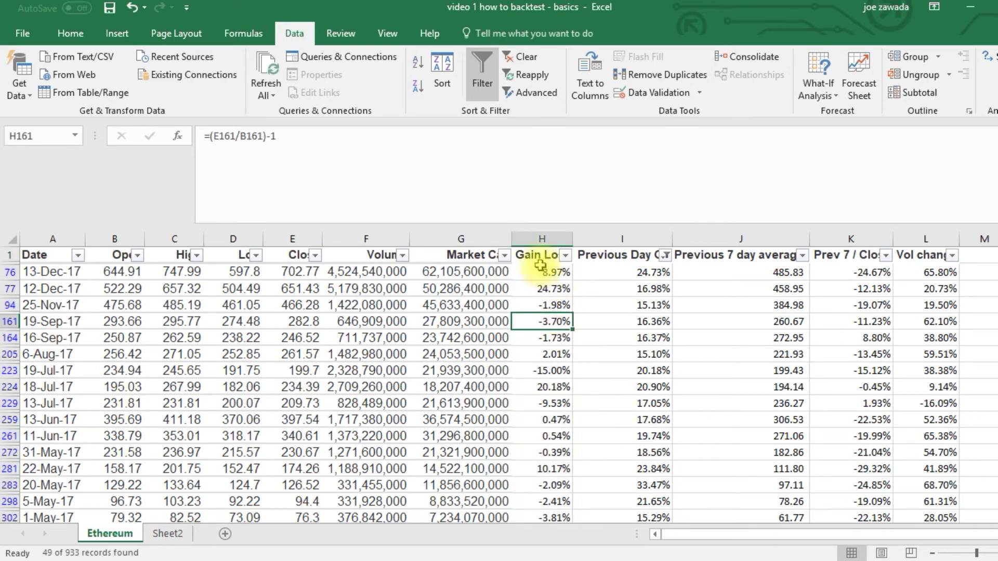
click(543, 286)
click(545, 271)
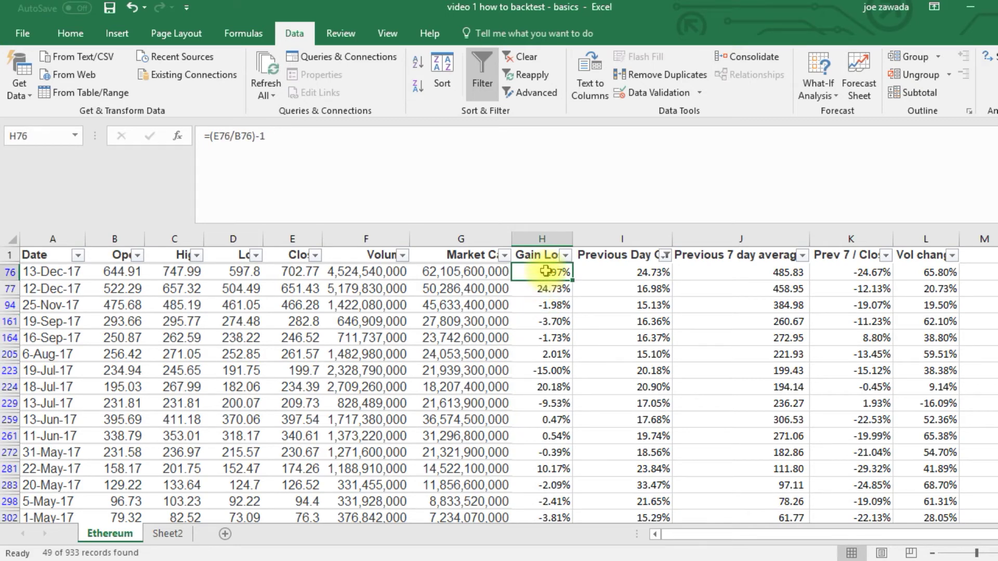
Change the Previous Day GL filter to show only rows with values less than -.1
click(665, 255)
mouse_move(584, 353)
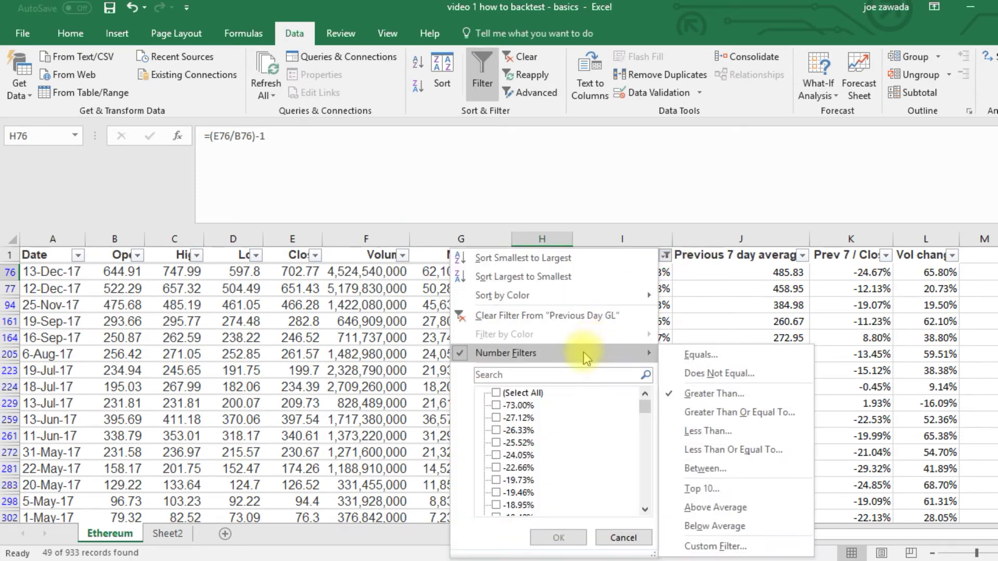
click(705, 431)
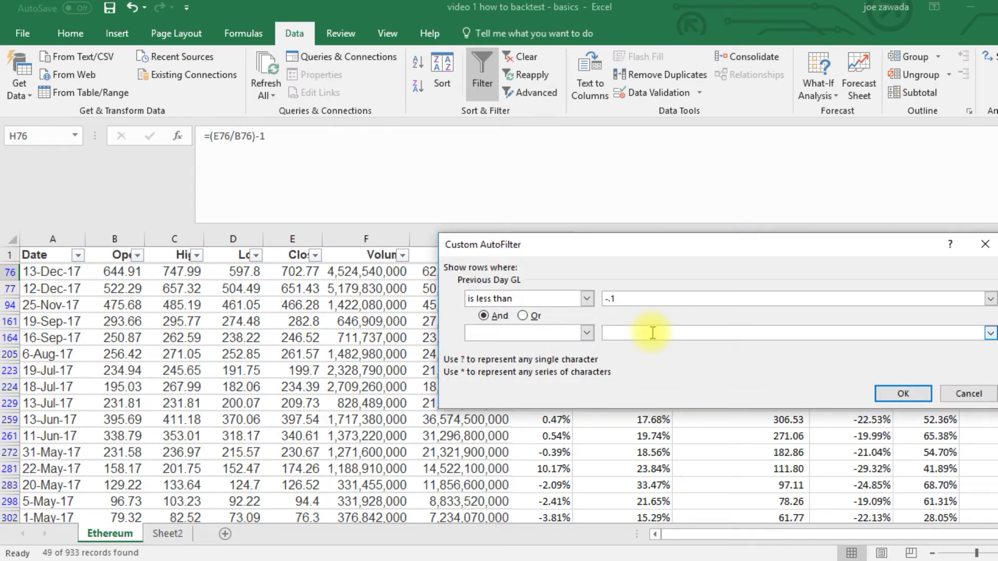
click(892, 393)
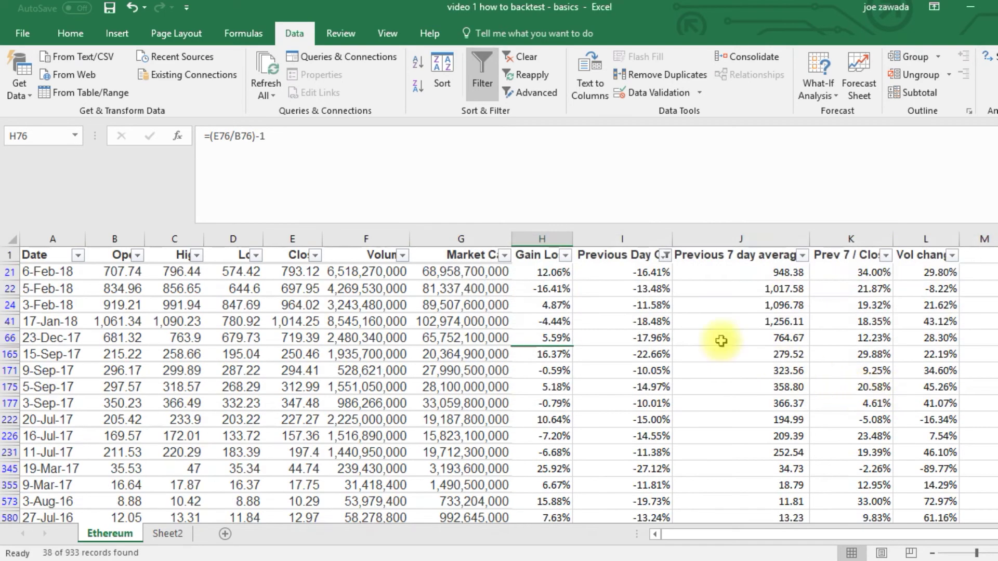
Examine the average Gain Loss after previous-day drops of over 10%, comparing individual Gain Loss and Previous Day GL values
click(643, 321)
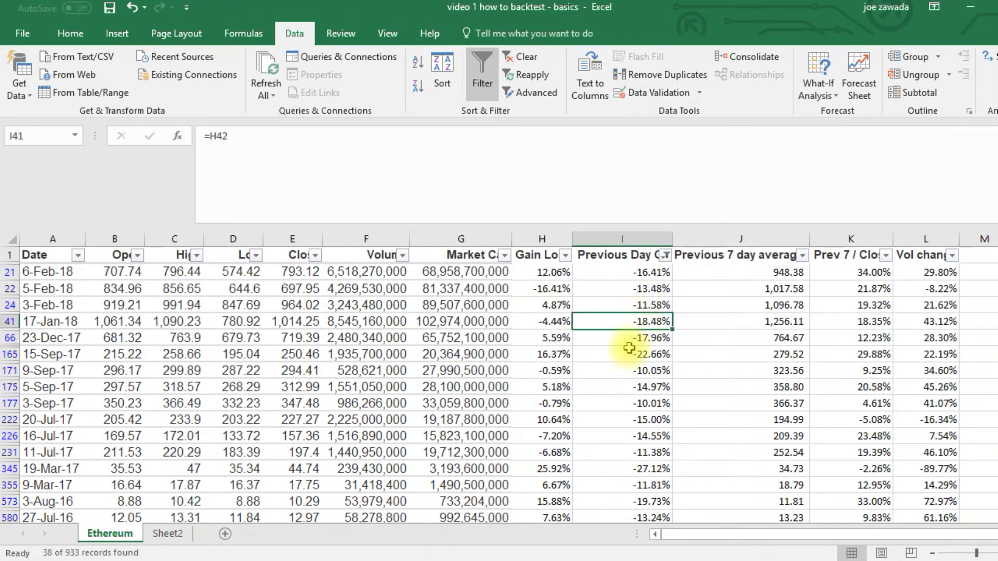
click(628, 340)
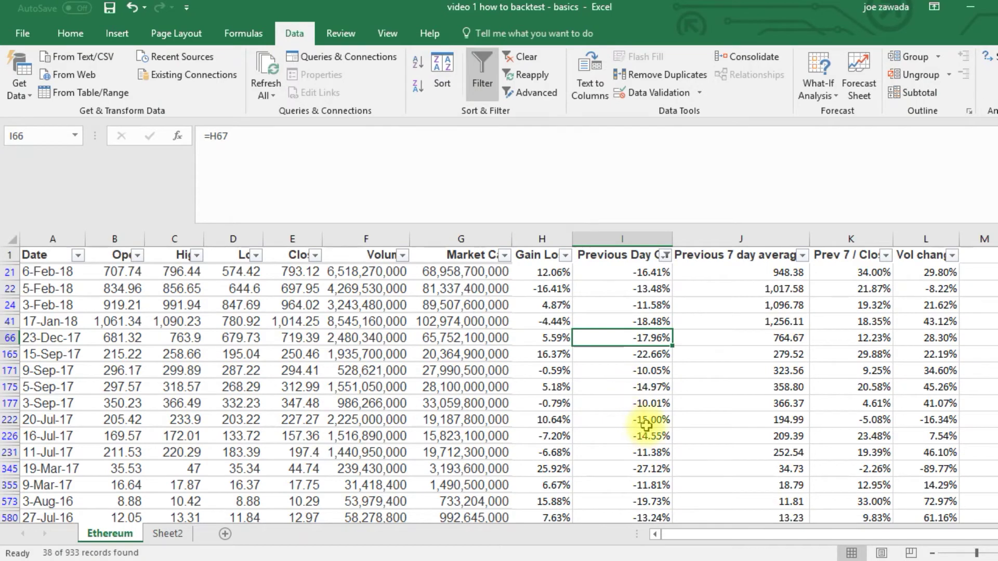
click(533, 239)
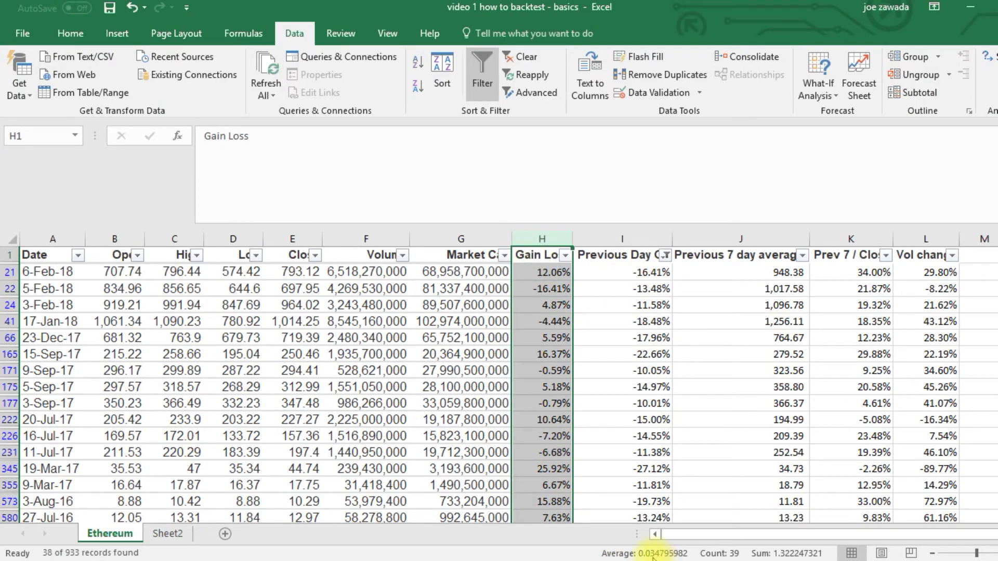
click(551, 355)
click(613, 354)
click(546, 355)
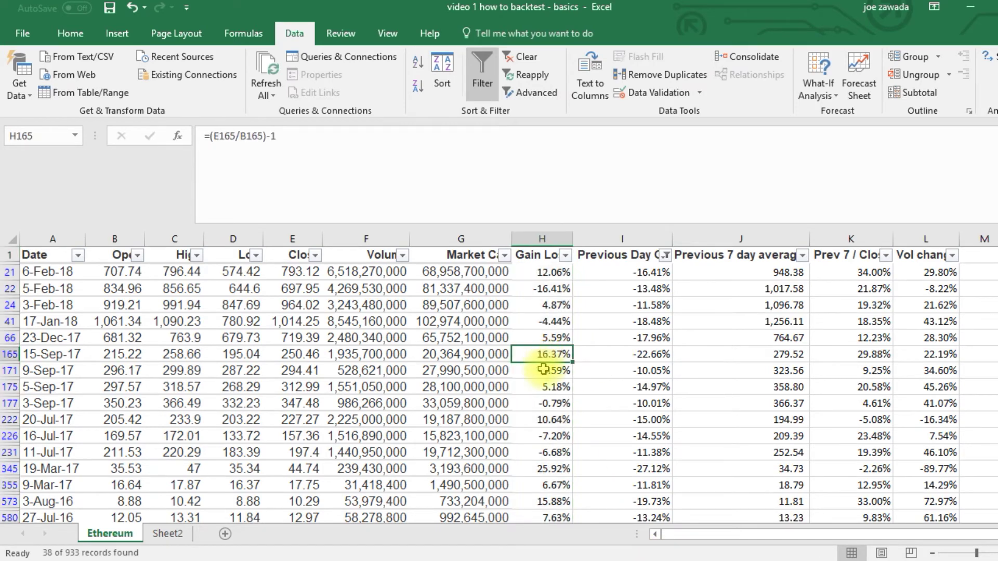
click(553, 387)
click(552, 436)
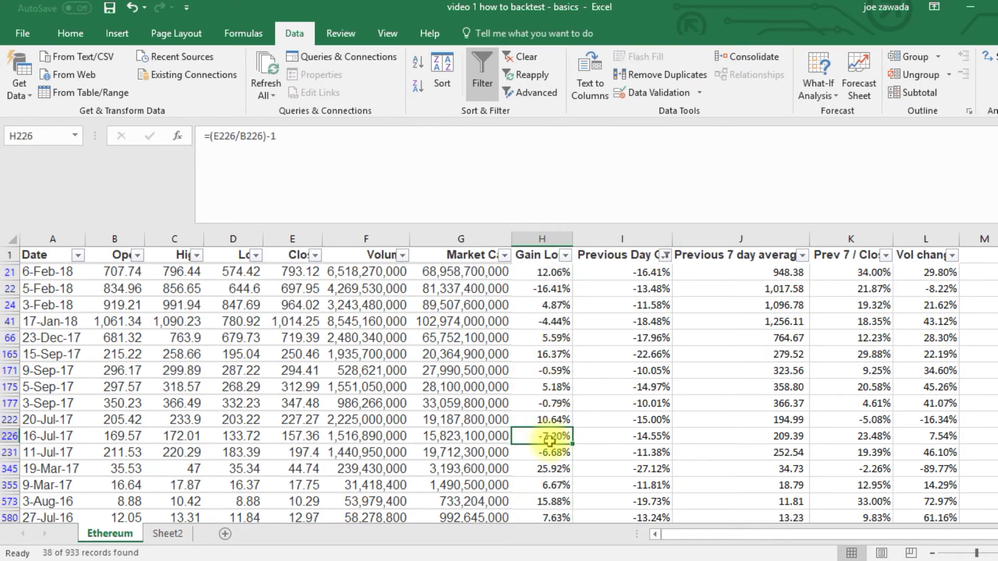
click(606, 418)
click(600, 370)
click(555, 355)
click(592, 338)
click(556, 356)
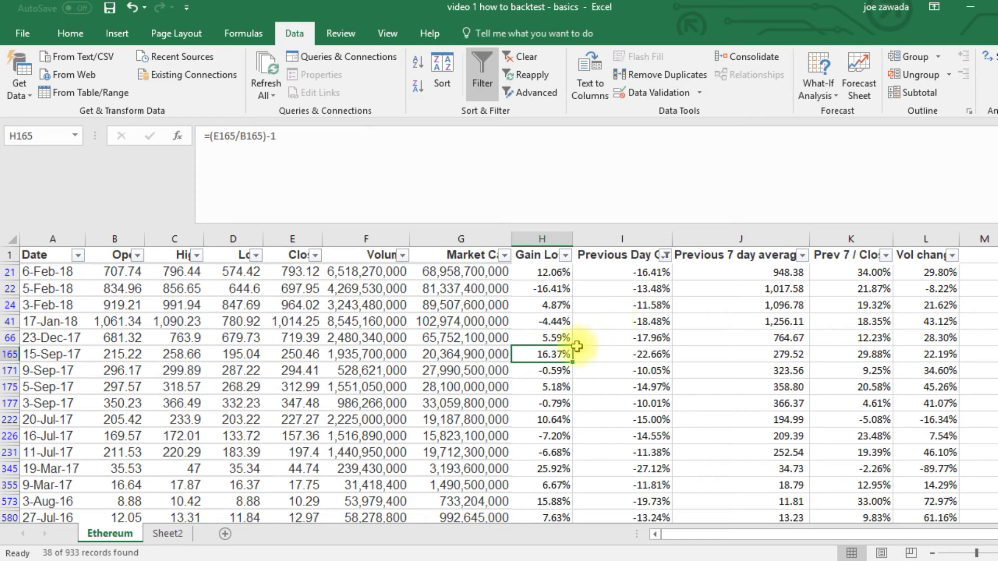
click(546, 306)
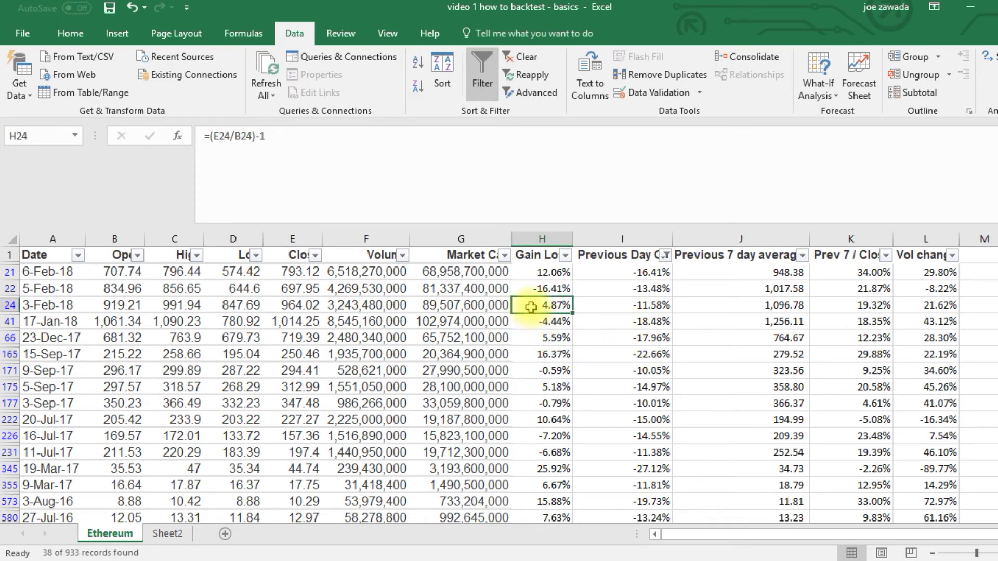
Tighten the Previous Day GL filter to values less than -0.15 and check the average of the Gain Loss column
click(665, 255)
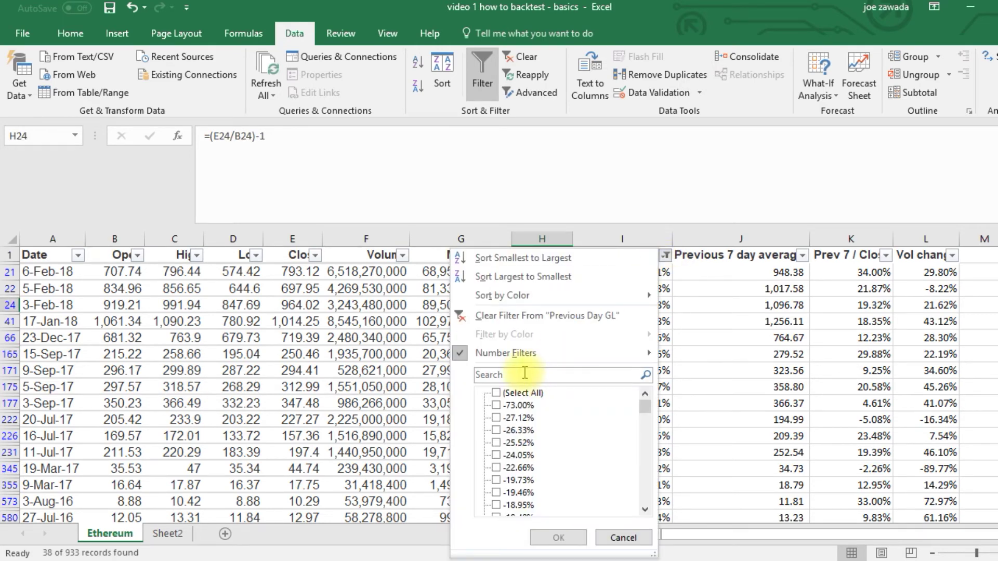
mouse_move(532, 355)
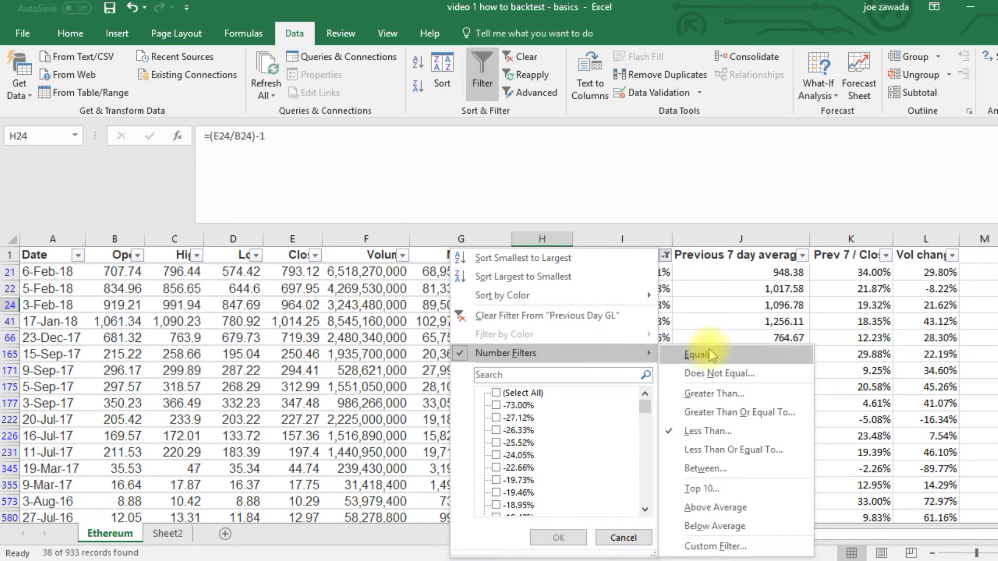
click(708, 431)
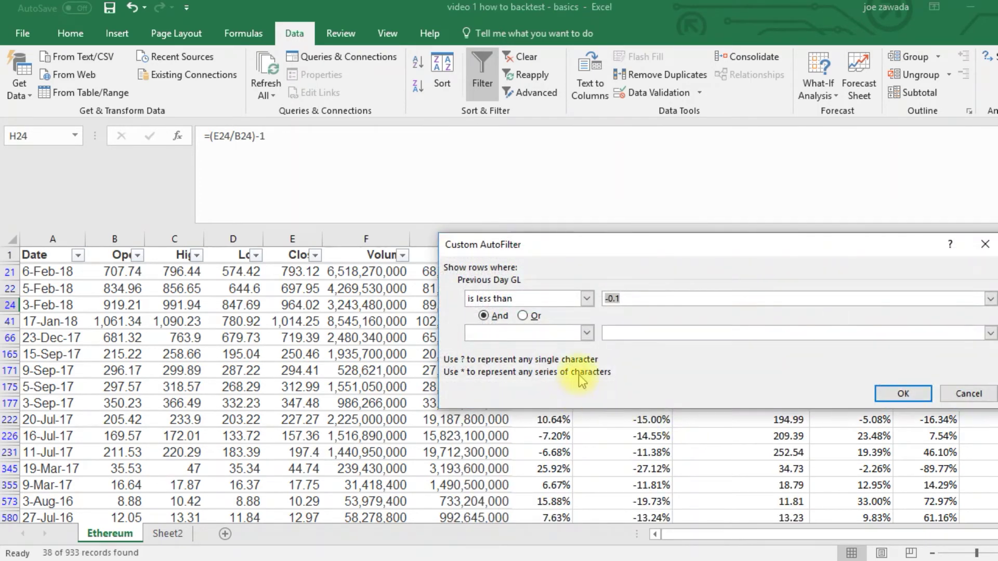
click(633, 295)
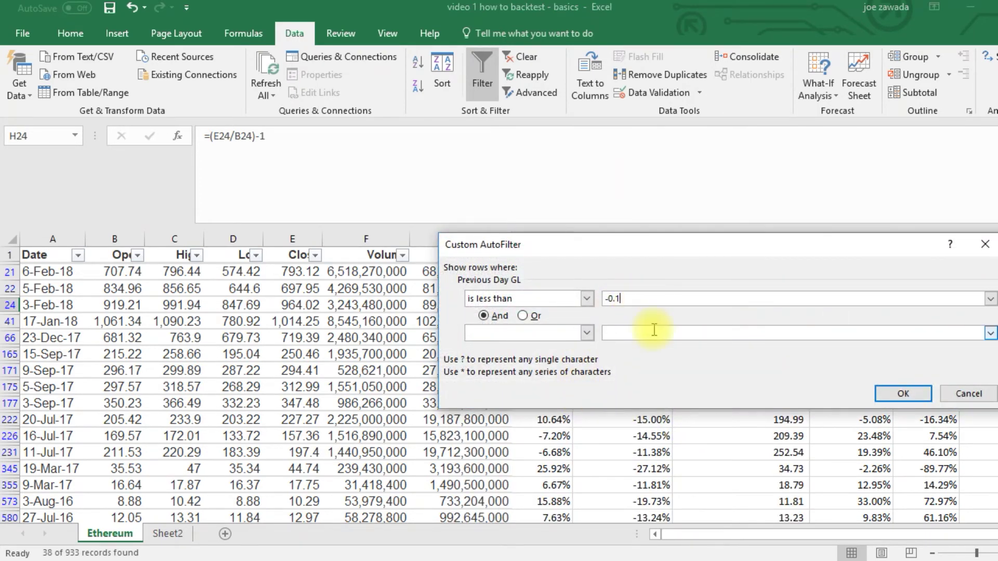
click(889, 390)
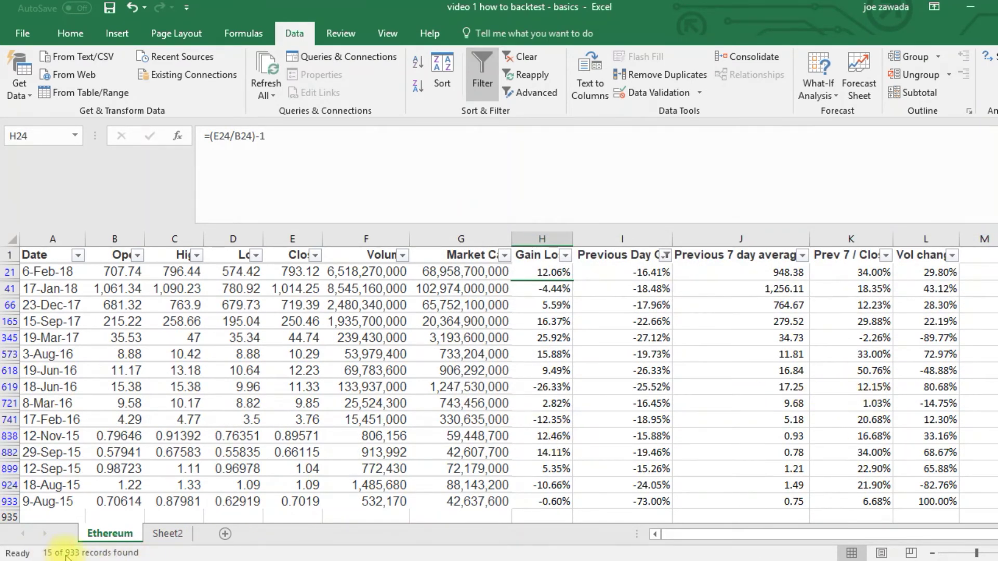
click(542, 238)
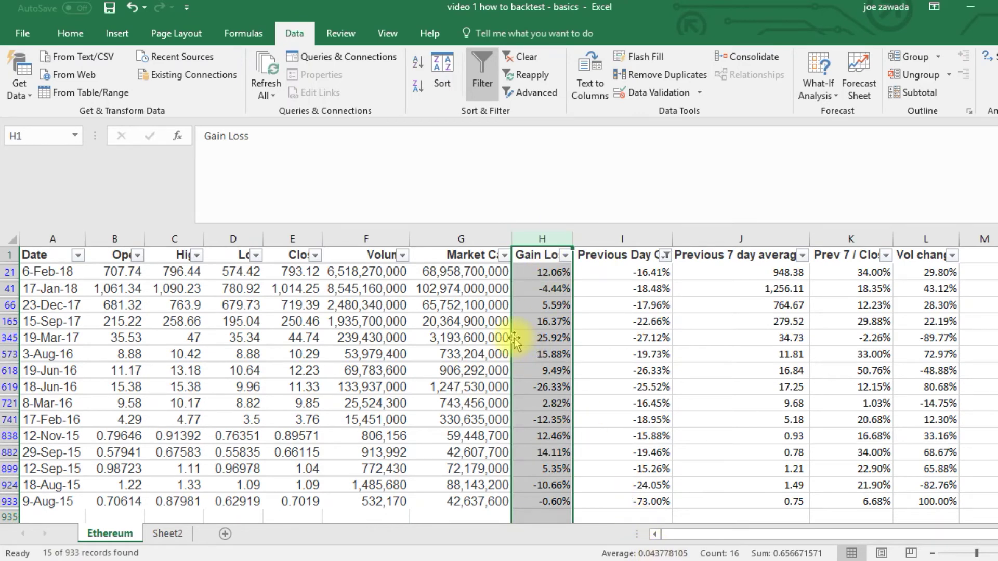
click(538, 338)
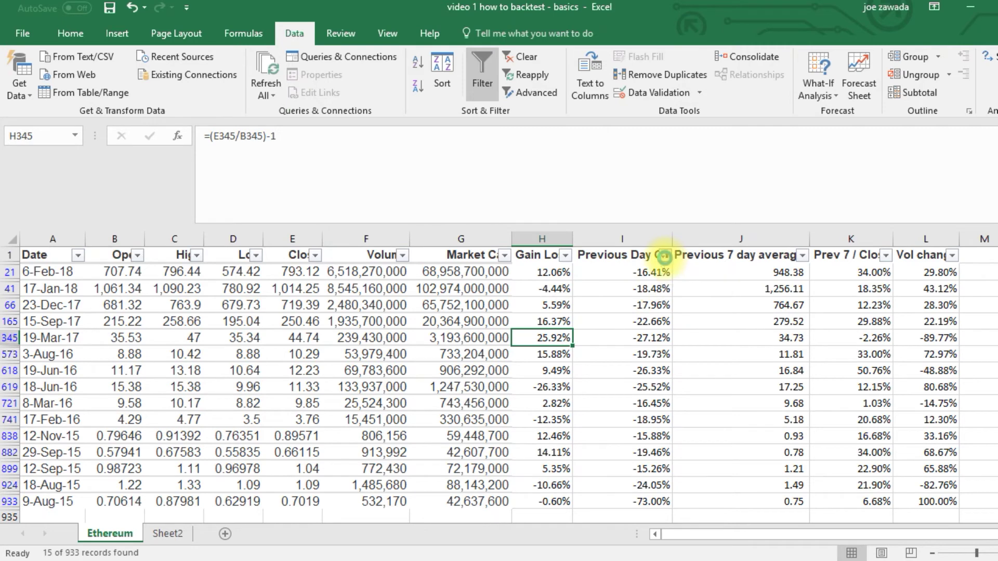
Remove the Previous Day GL restriction by selecting all values so every row of the price table shows again
click(664, 255)
click(523, 393)
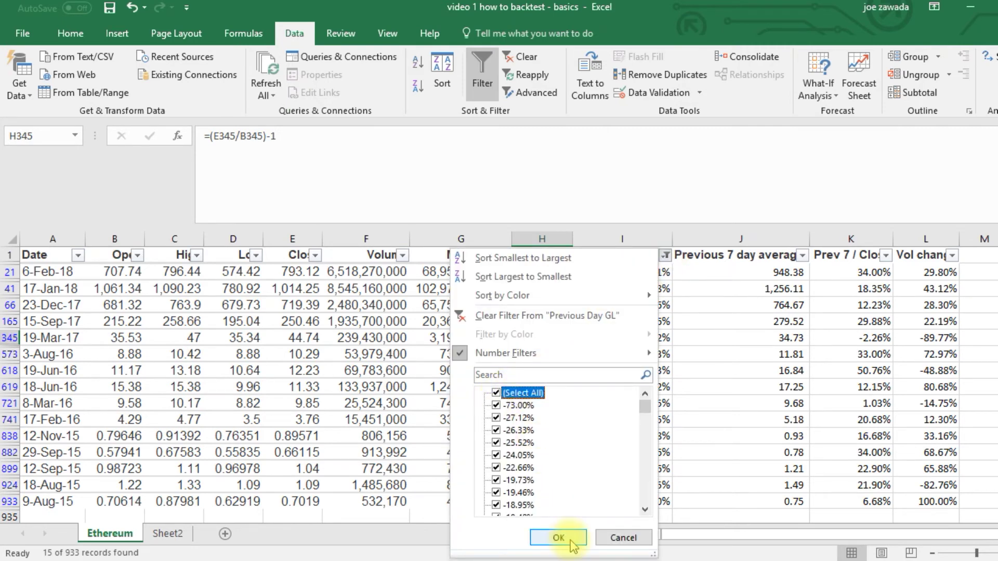
click(571, 541)
click(616, 342)
click(552, 337)
click(619, 319)
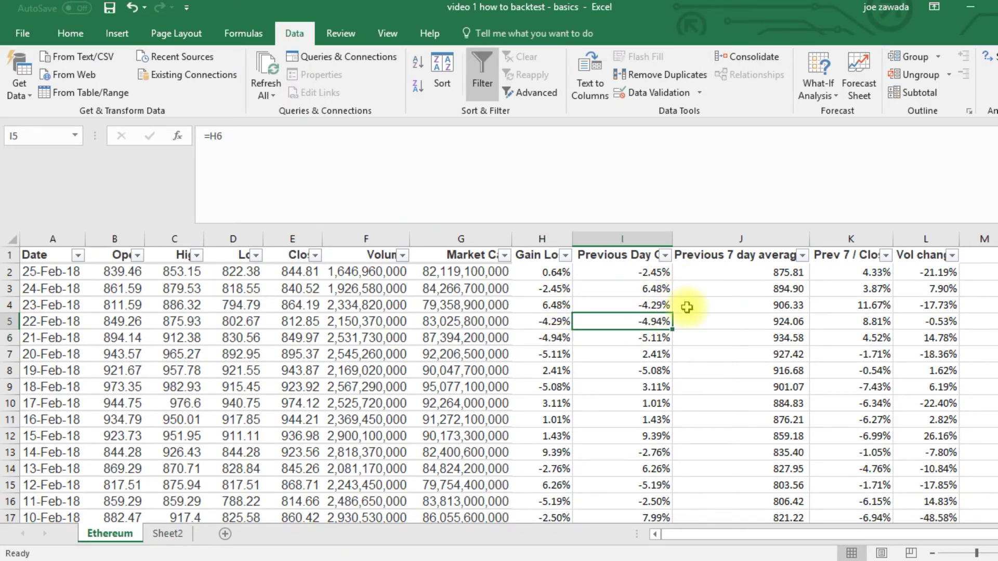
Examine the Previous 7 day average column, looking at its formulas and its available filter values
click(747, 269)
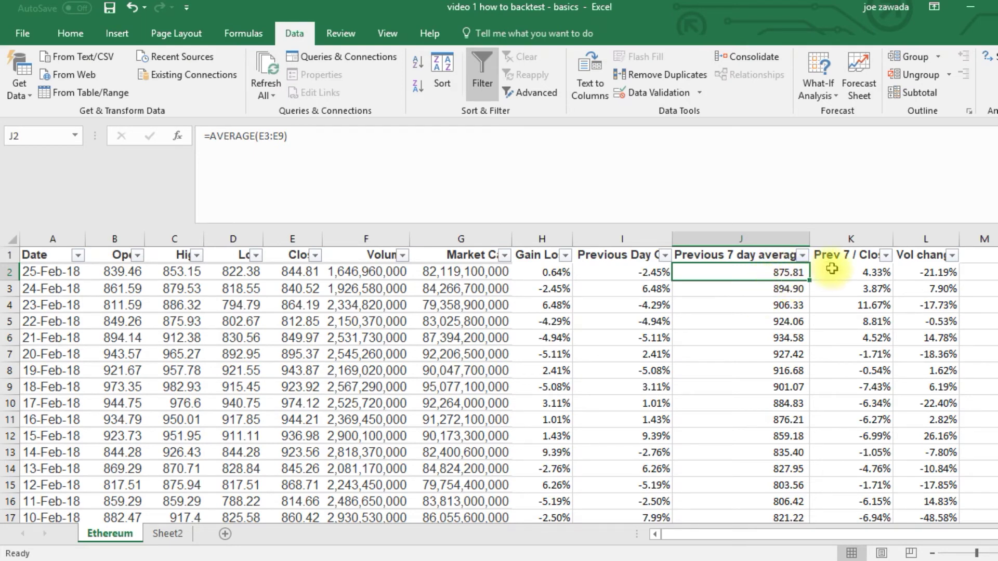
drag(757, 287, 754, 310)
click(753, 323)
click(753, 304)
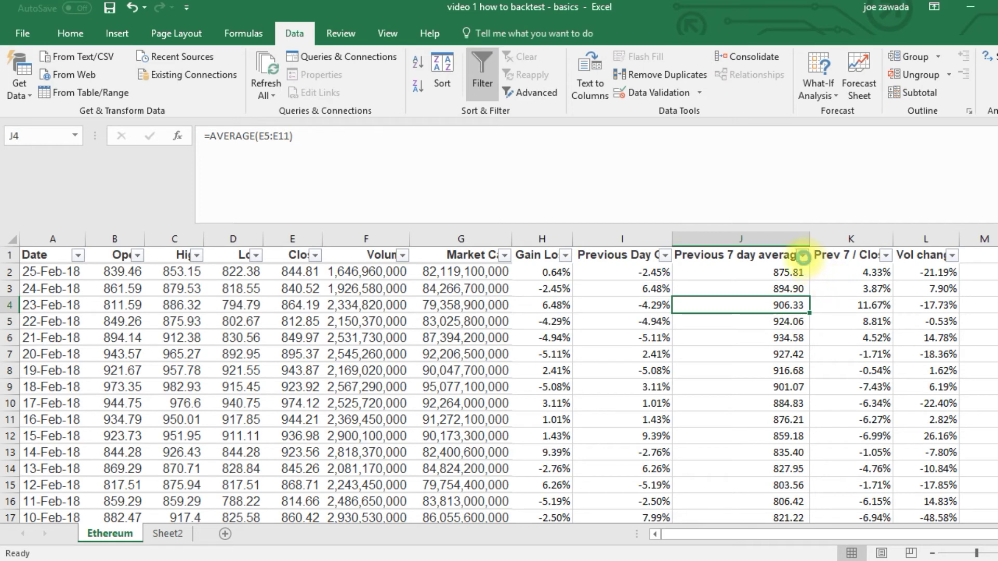
click(803, 255)
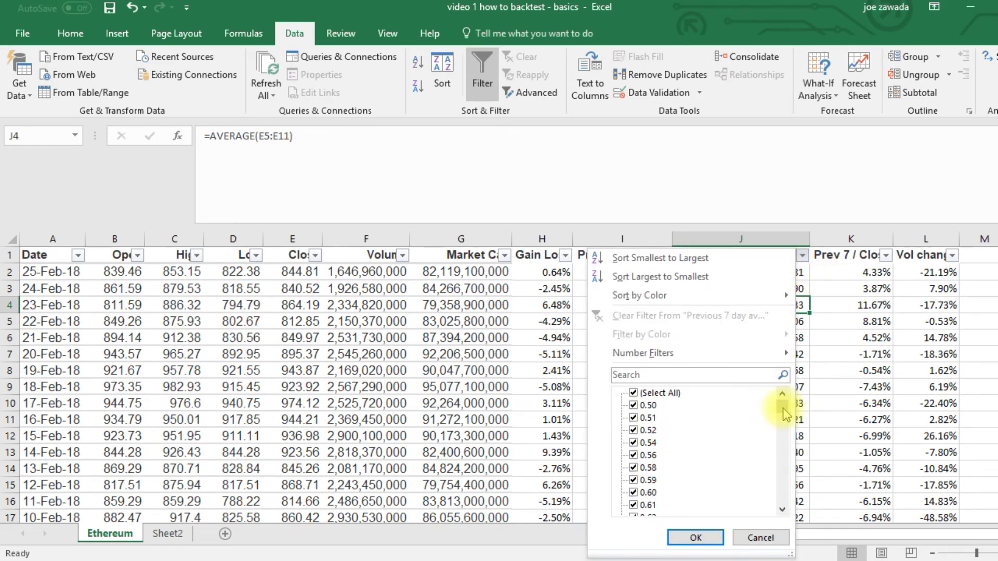
click(847, 374)
click(785, 334)
click(773, 287)
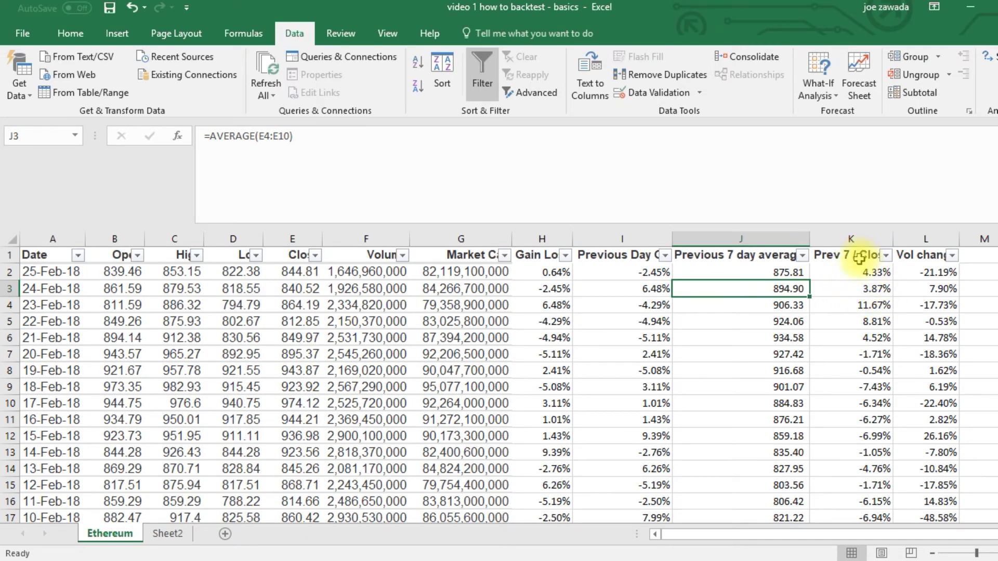
Filter the Prev 7 / Close column to values greater than 0.1 and check the average of the Gain Loss column
click(857, 307)
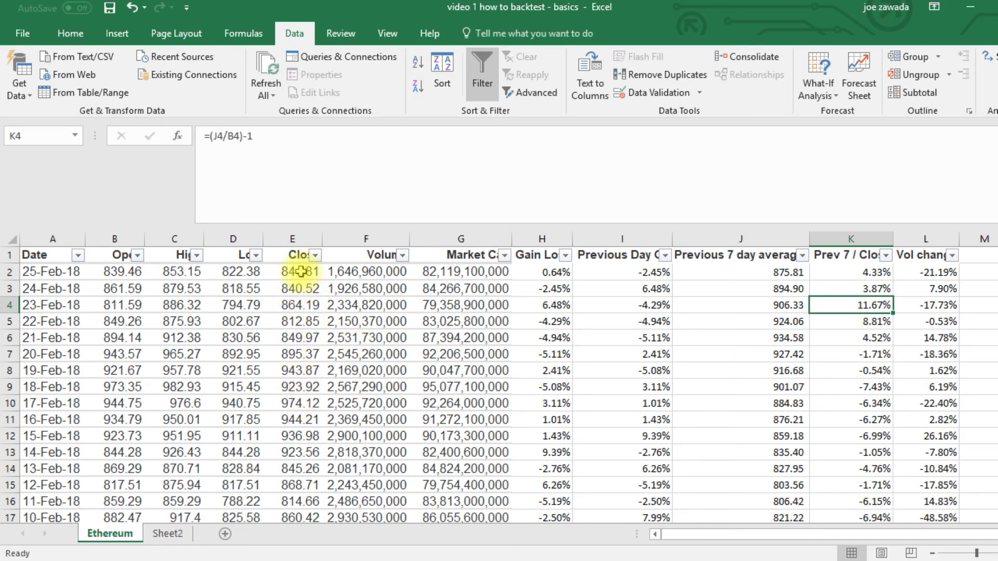
click(885, 256)
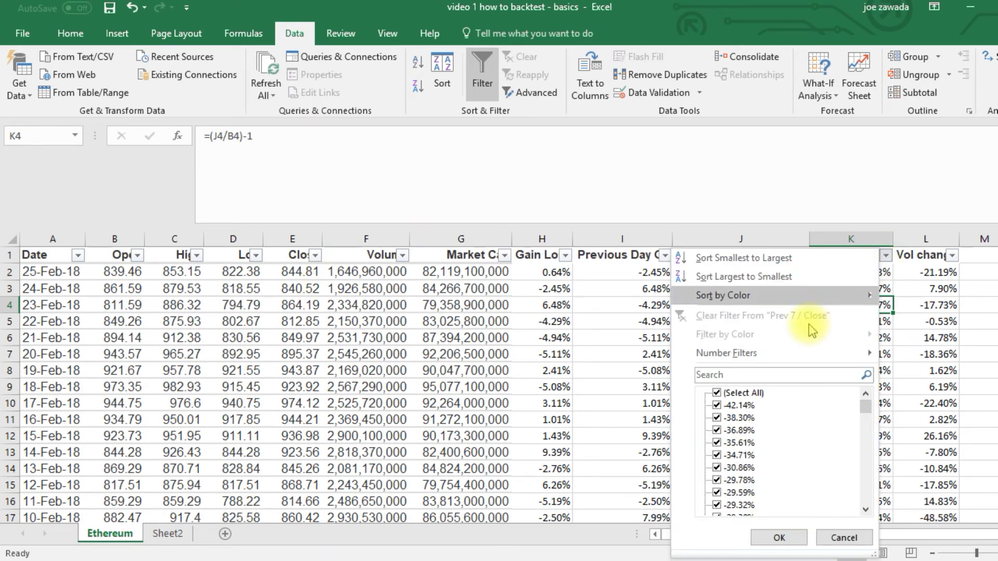
mouse_move(775, 356)
click(930, 395)
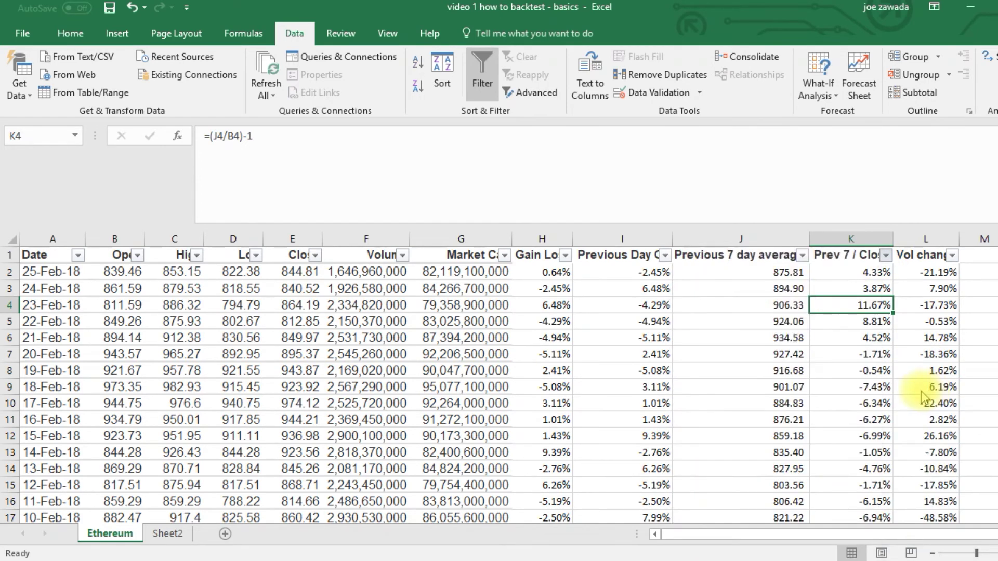
text(.1)
key(Return)
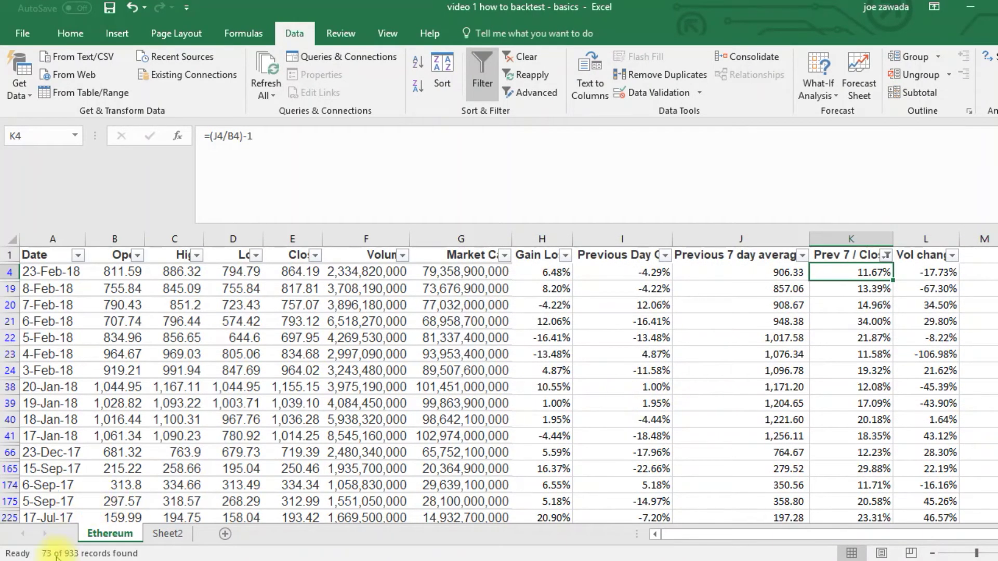
click(539, 236)
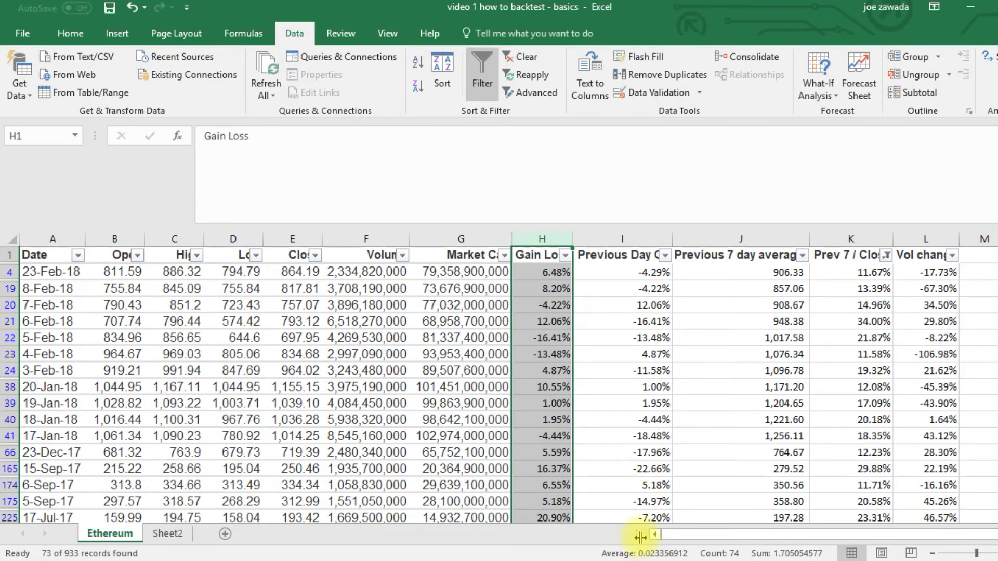
click(648, 353)
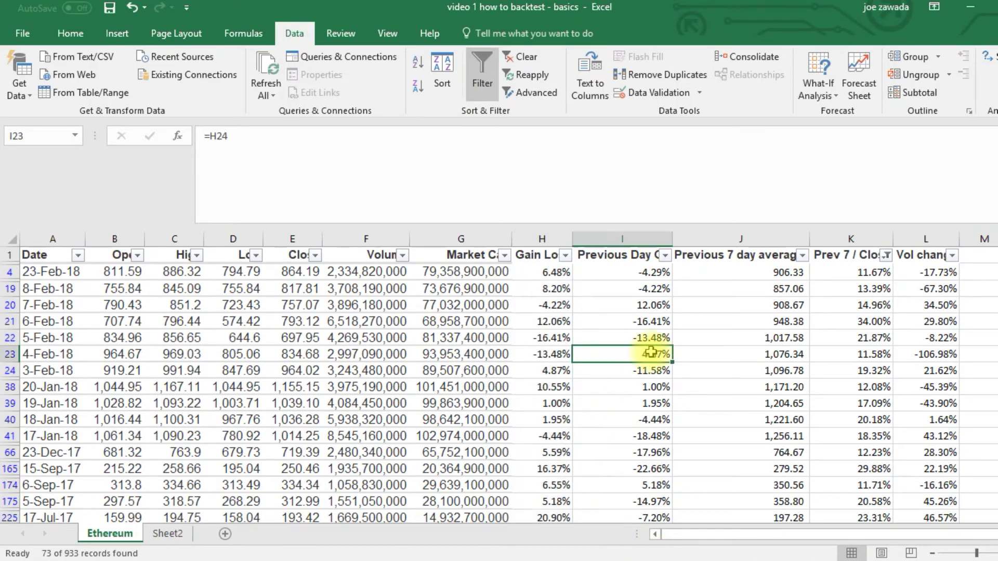
Change the Prev 7 / Close filter to values less than -0.1 and check the average of the Gain Loss column
click(887, 255)
mouse_move(855, 353)
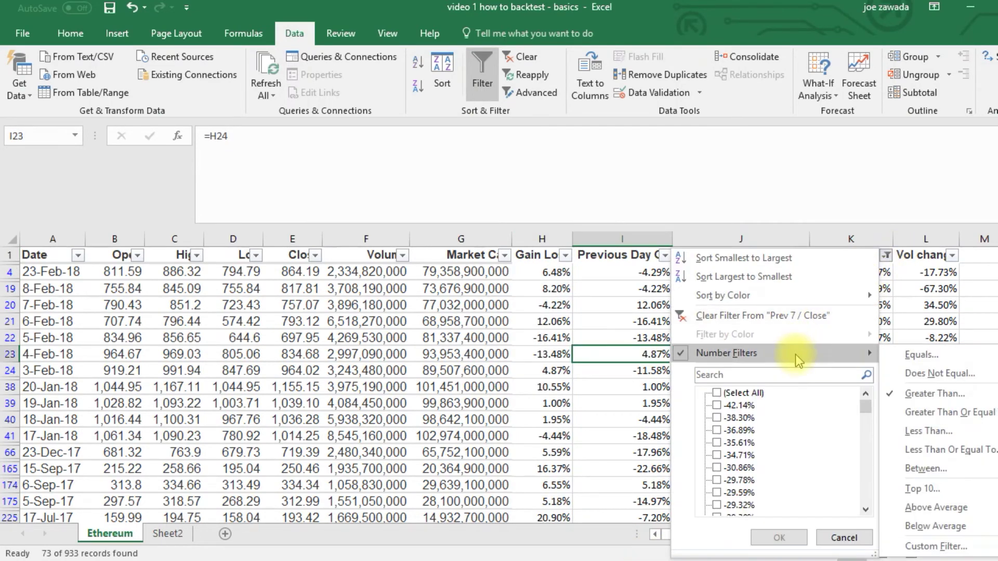
click(915, 431)
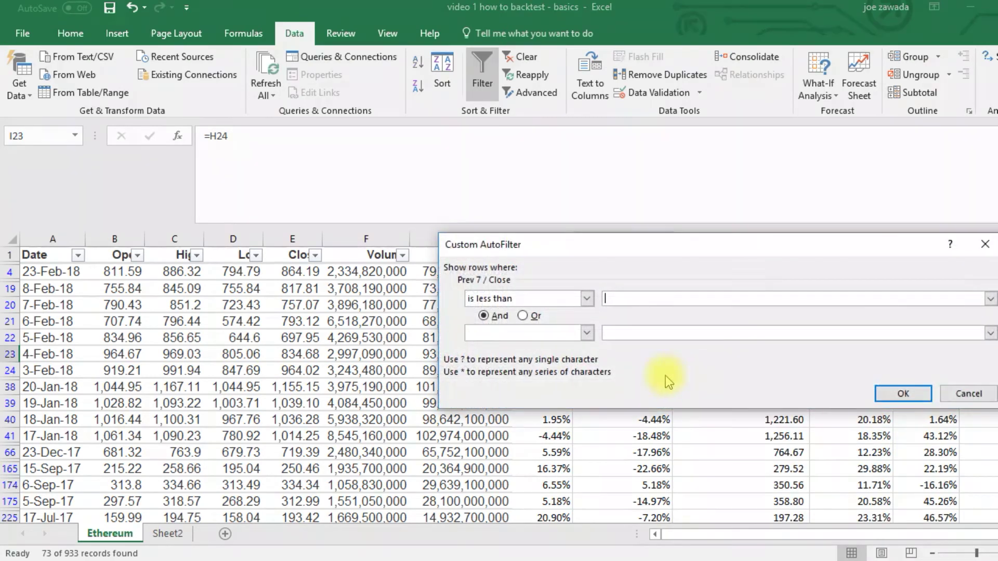
text(-.1)
click(903, 394)
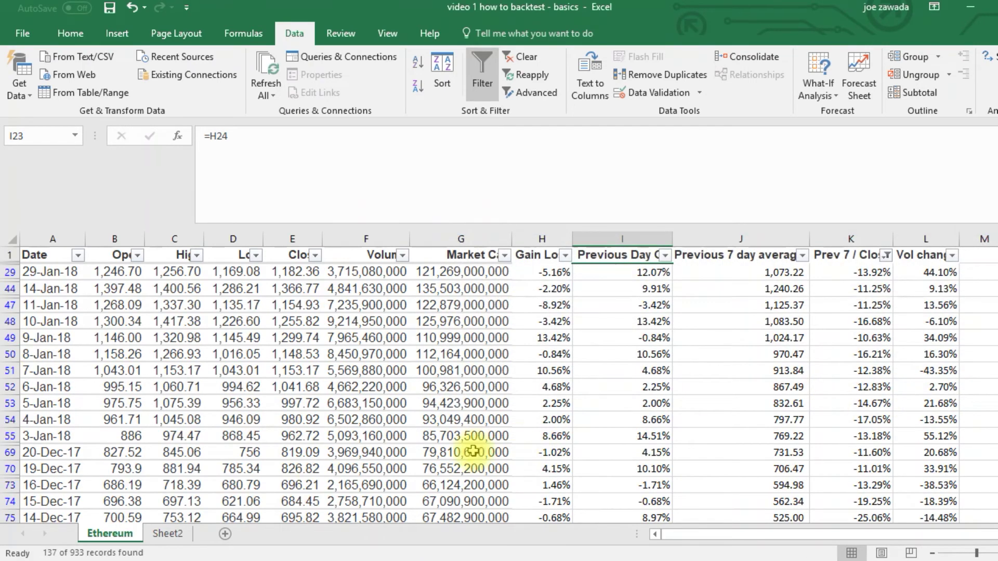
click(543, 238)
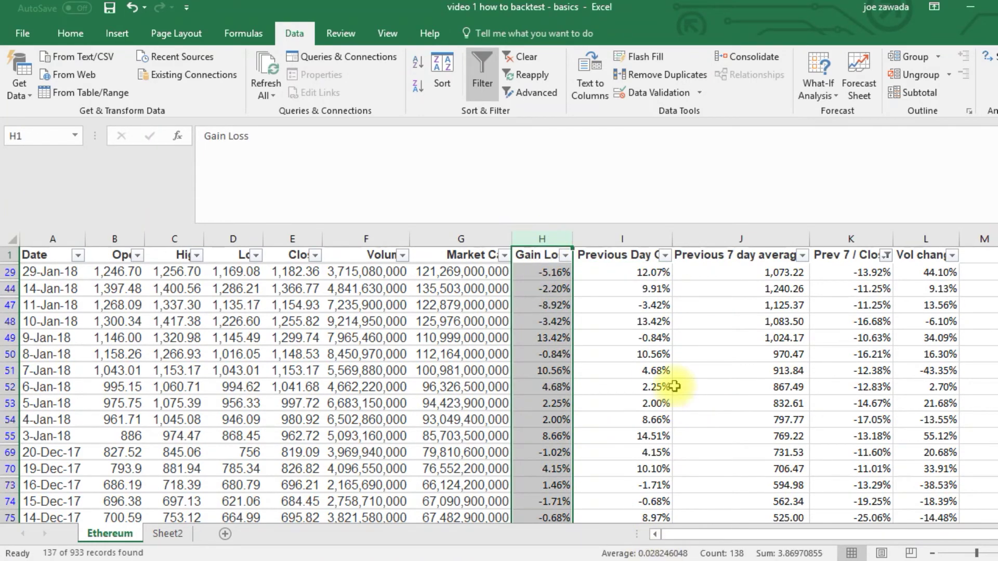
click(654, 374)
click(731, 307)
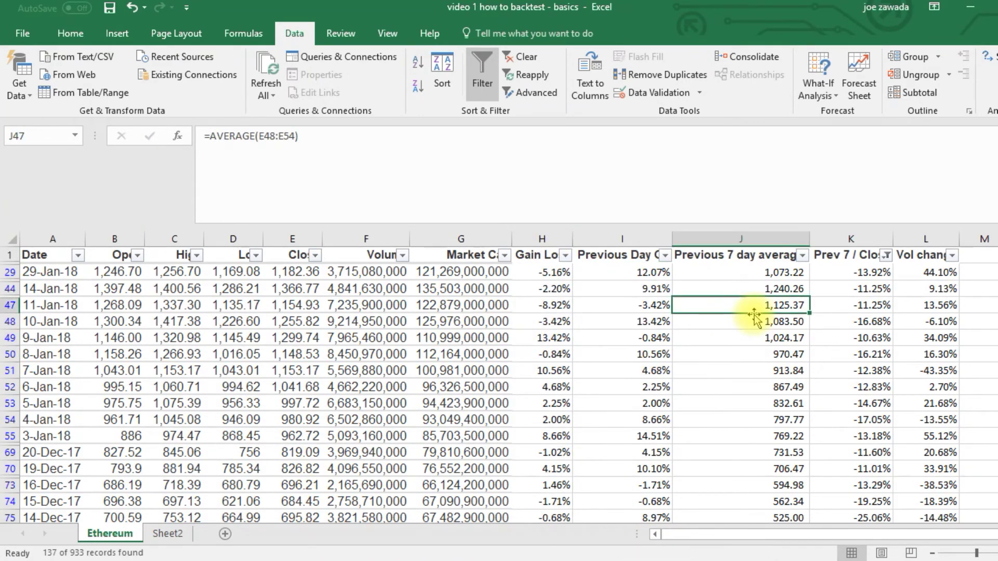
click(749, 272)
click(746, 315)
click(746, 272)
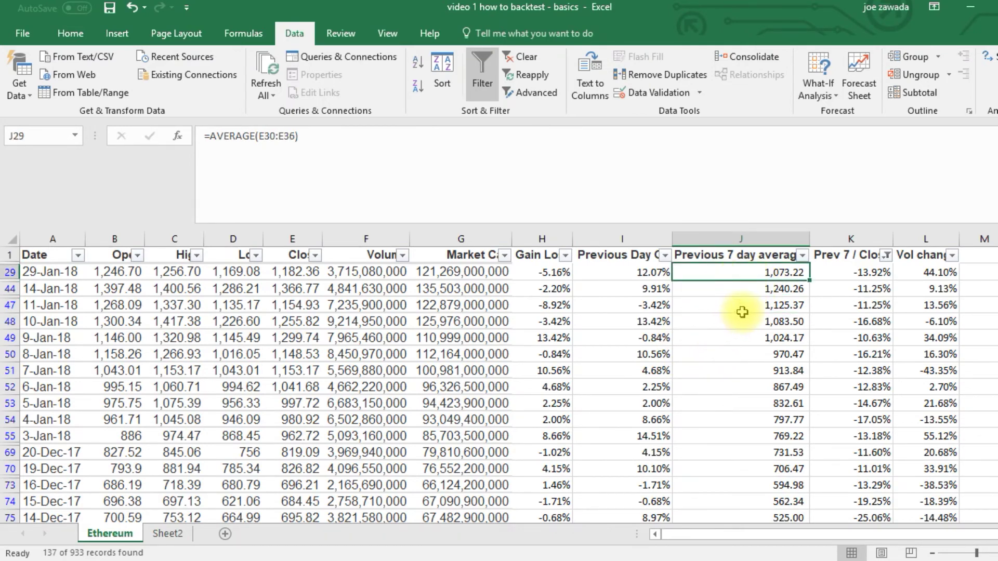
click(696, 323)
click(639, 322)
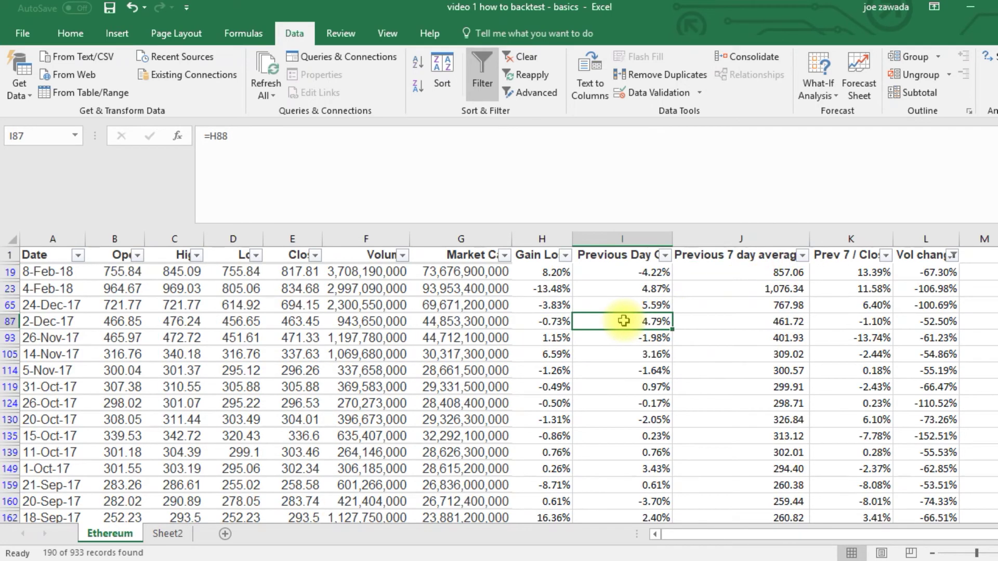
click(722, 318)
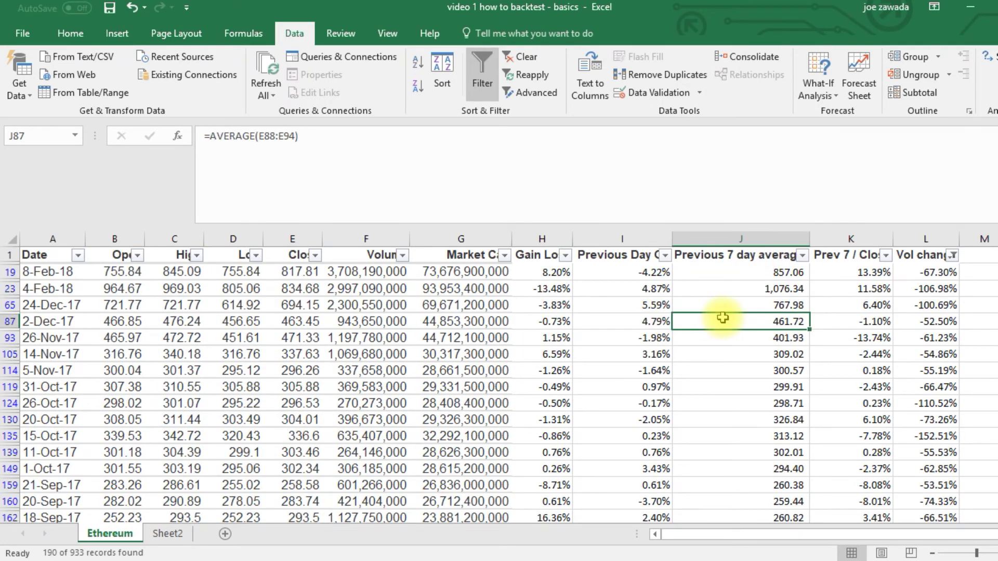
click(630, 322)
click(535, 339)
click(466, 371)
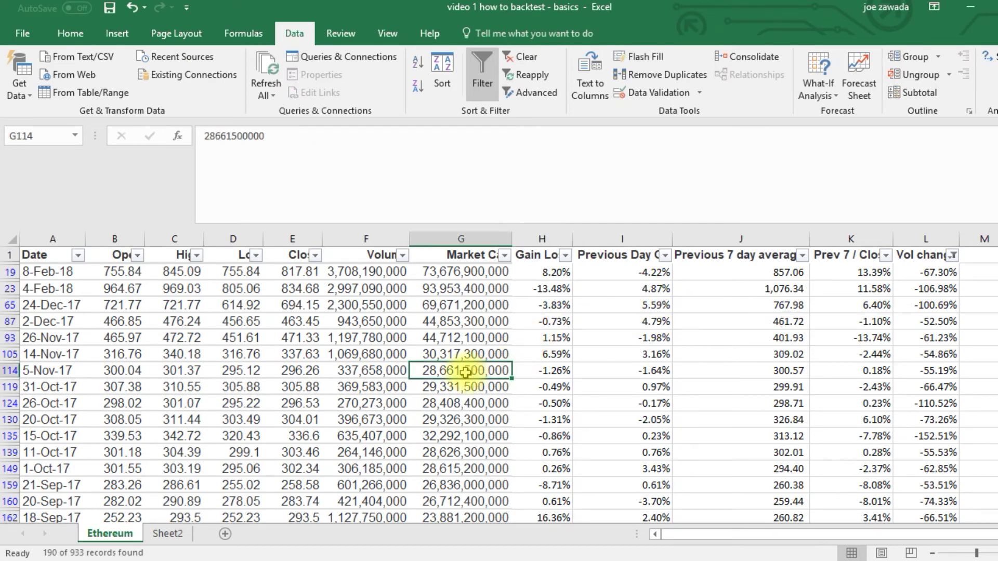
click(555, 354)
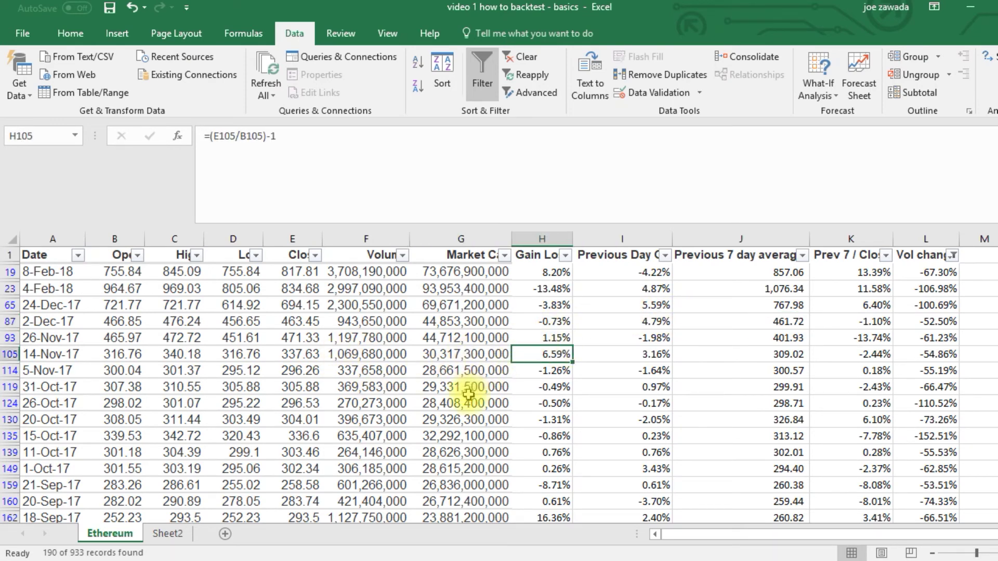
click(484, 403)
click(432, 451)
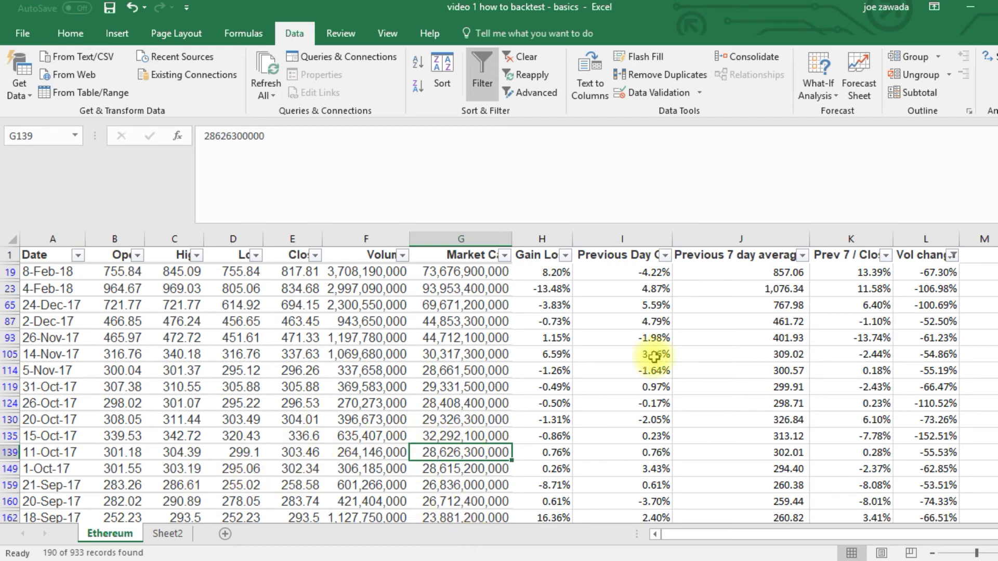
click(754, 335)
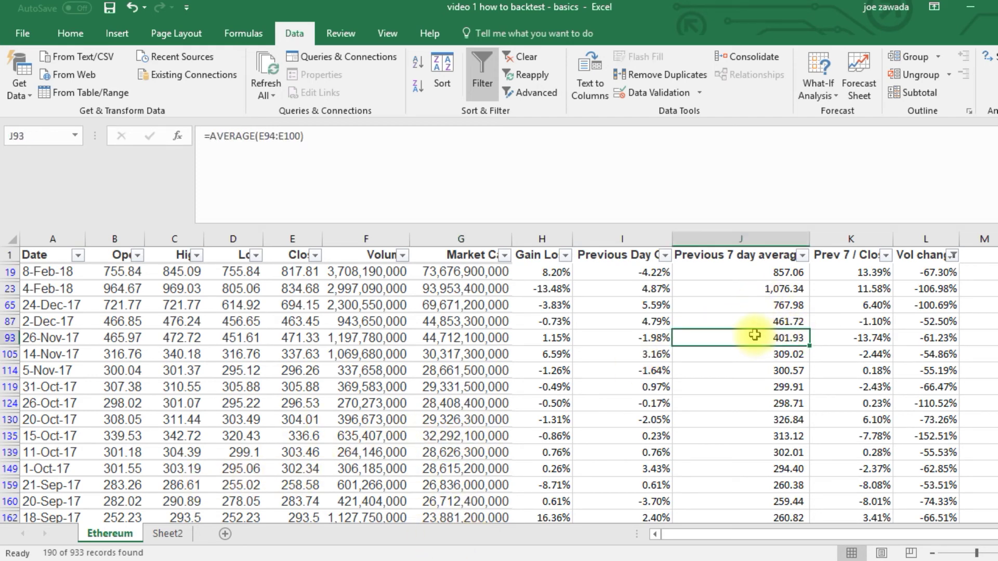
Switch to the coin analysis workbook and turn on header filters for the data sheet
click(478, 560)
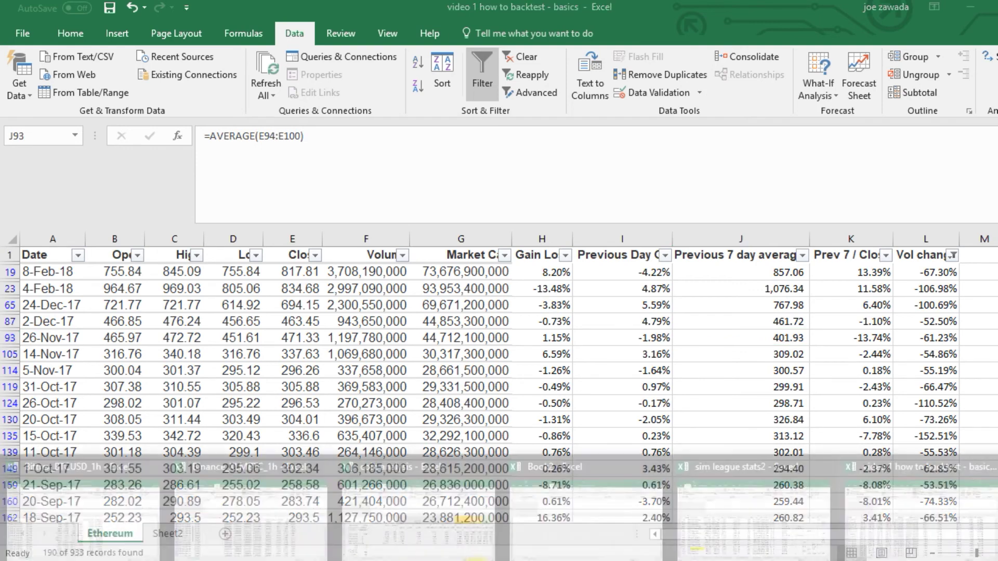
click(442, 504)
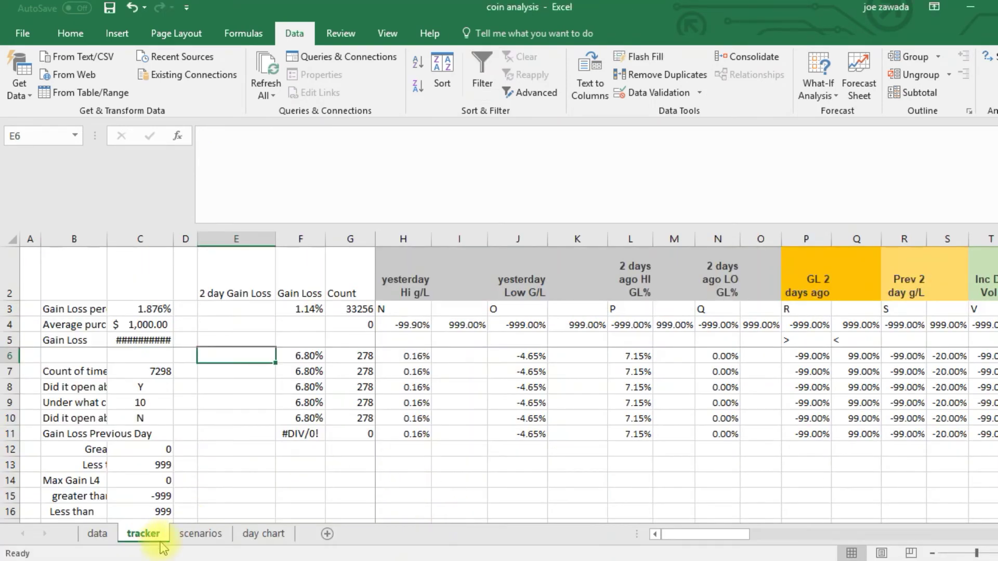
click(95, 534)
click(353, 327)
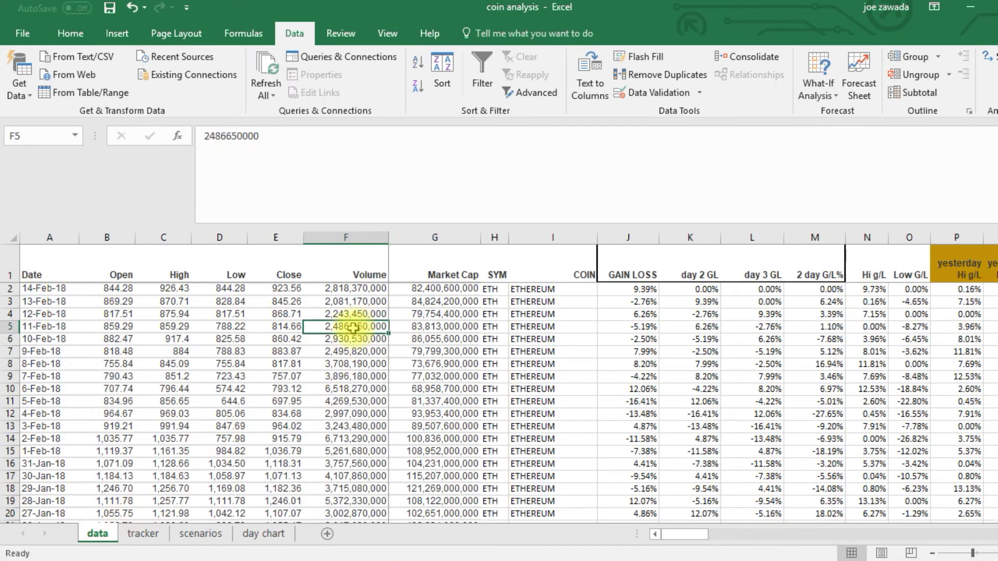
click(234, 268)
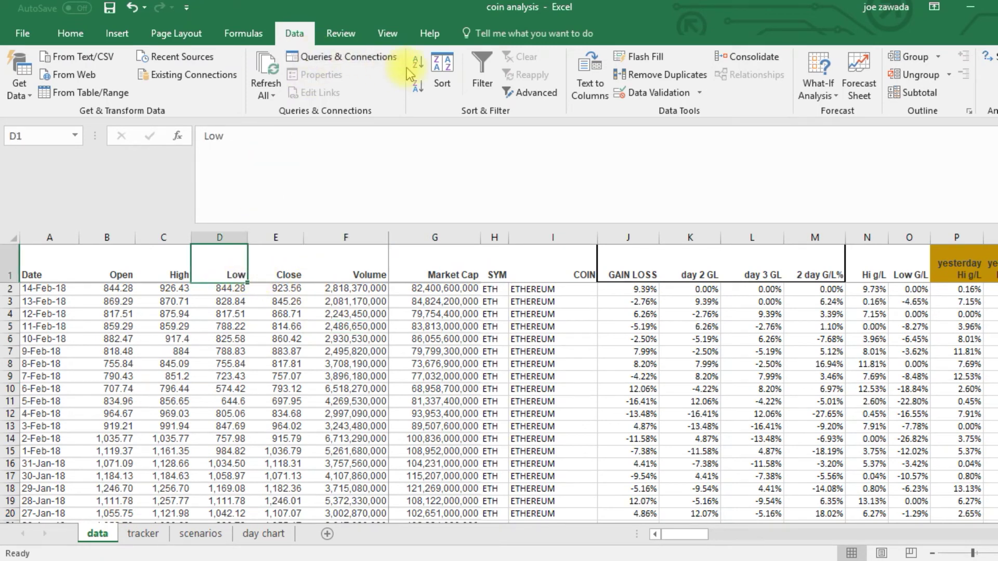
click(482, 78)
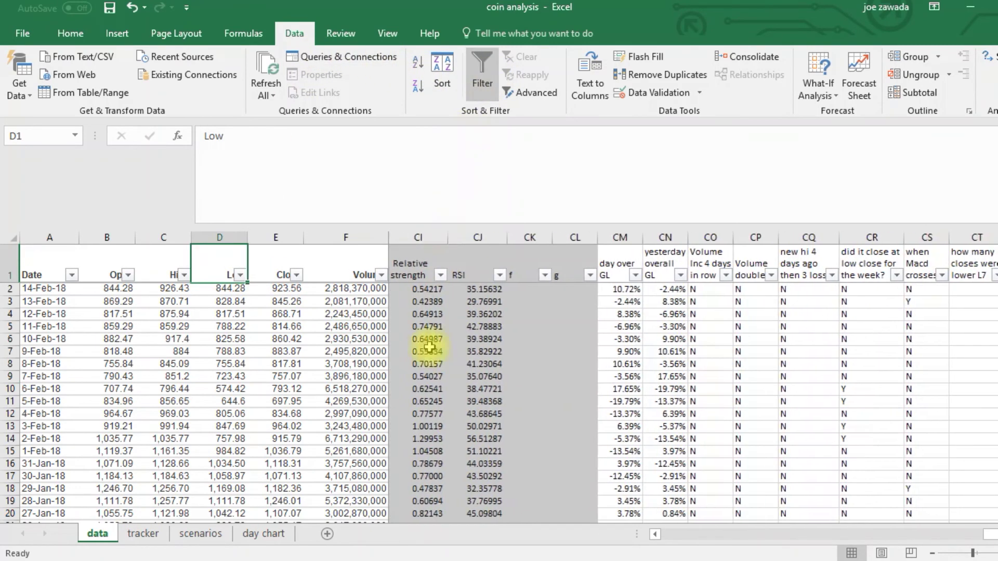
click(342, 375)
click(345, 314)
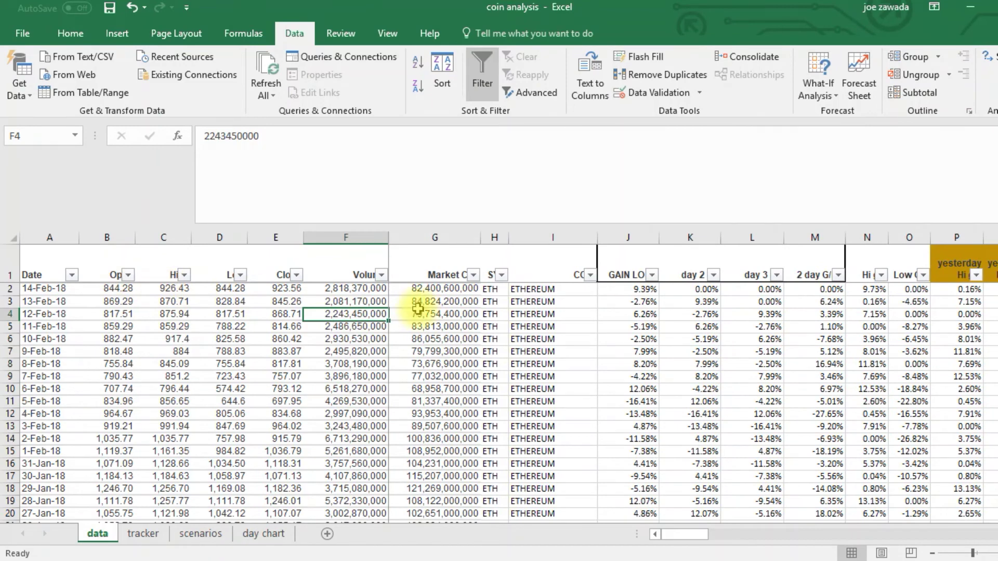
Look through the coin names available for filtering in the COIN column, leaving the selection as it is
click(590, 275)
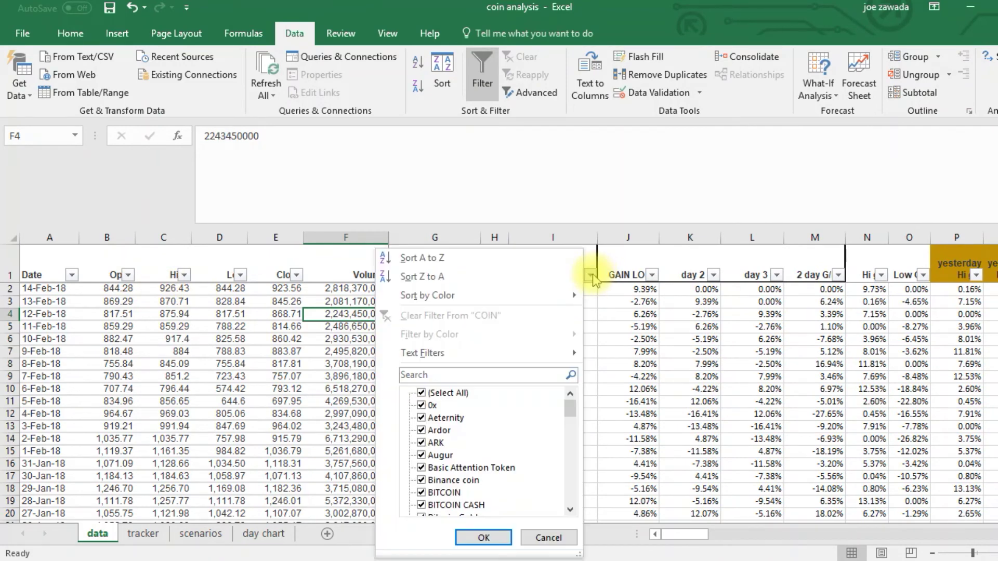
drag(572, 419, 571, 512)
click(623, 407)
mouse_move(665, 538)
mouse_down()
mouse_move(871, 527)
mouse_move(647, 541)
mouse_up()
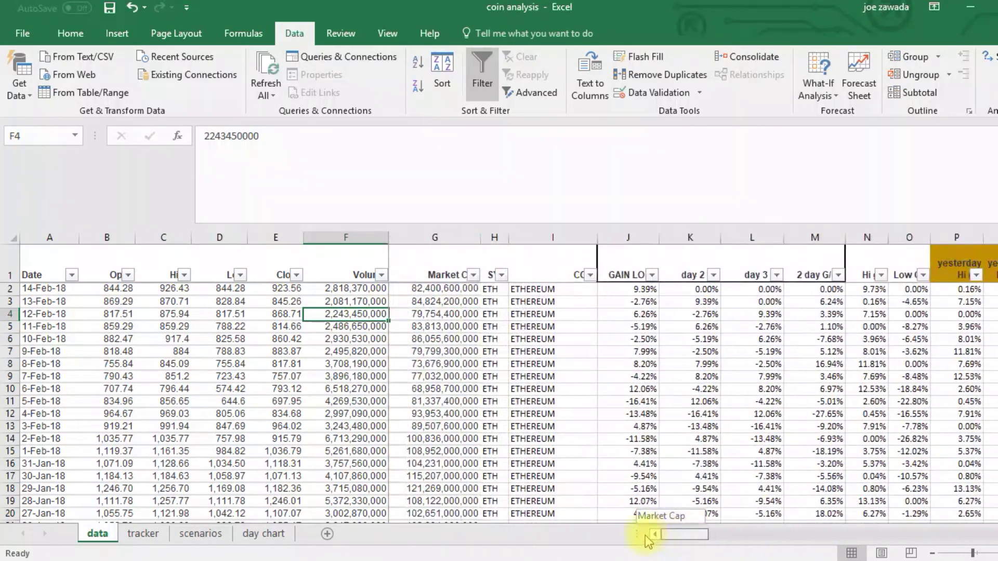
Filter the COIN column so that only LISK is selected
click(518, 390)
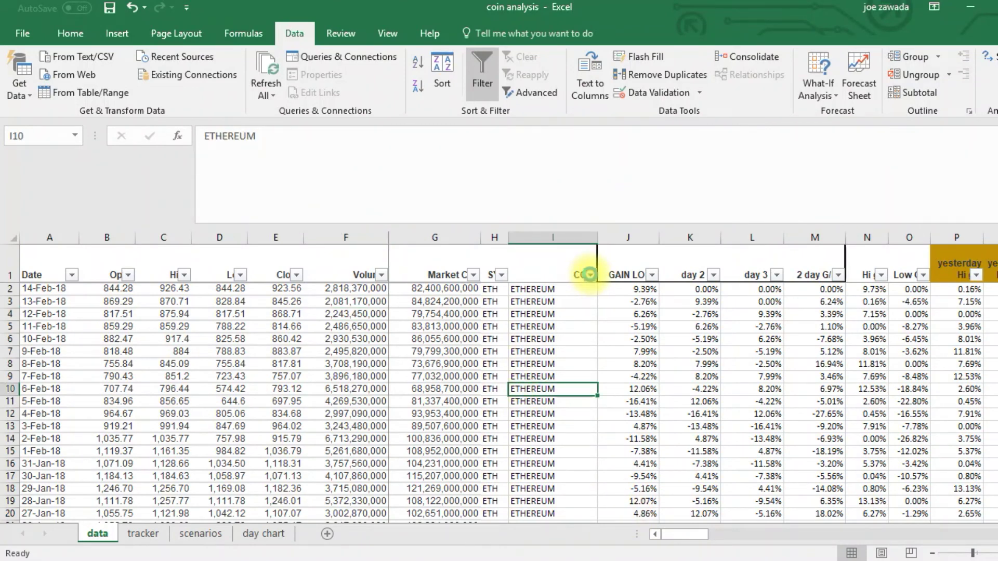
click(590, 275)
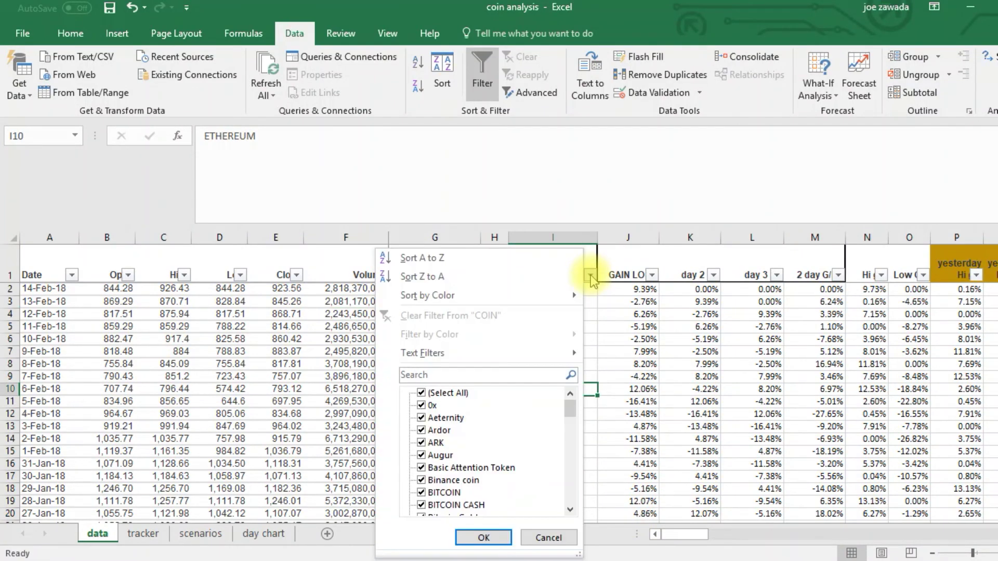
click(422, 396)
drag(572, 416, 570, 456)
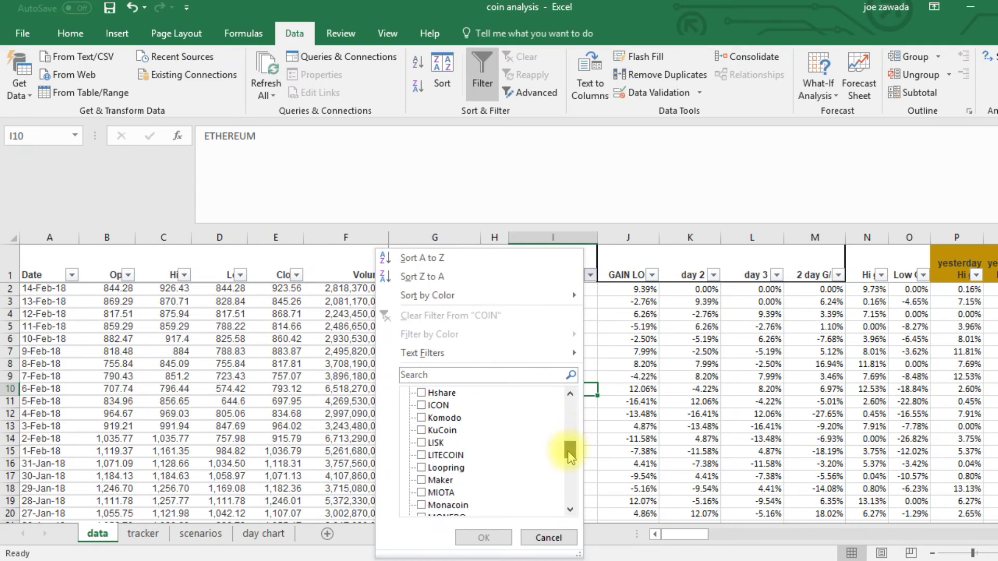
click(422, 443)
click(483, 538)
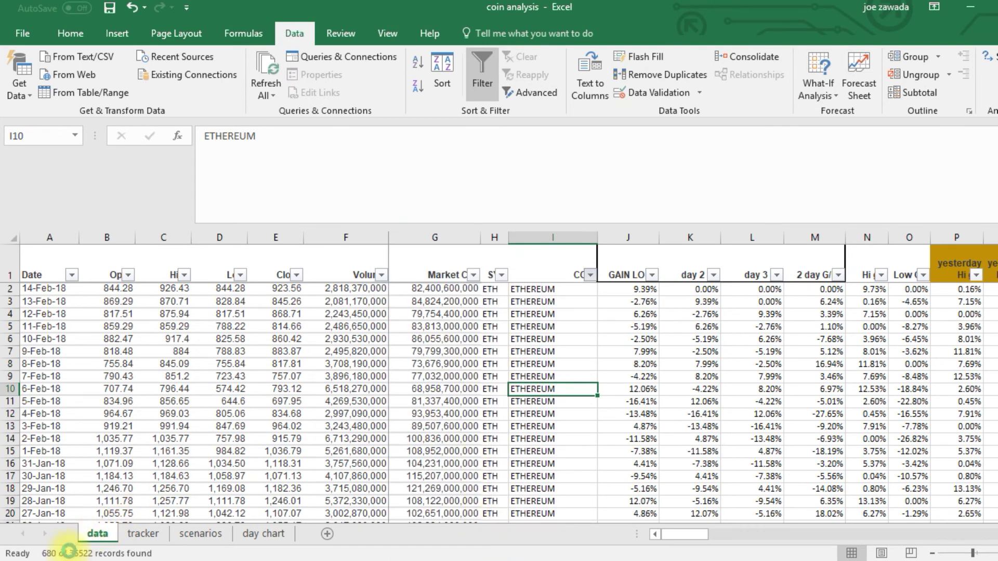
Check the average of the GAIN LOSS column for the filtered LISK rows
click(397, 401)
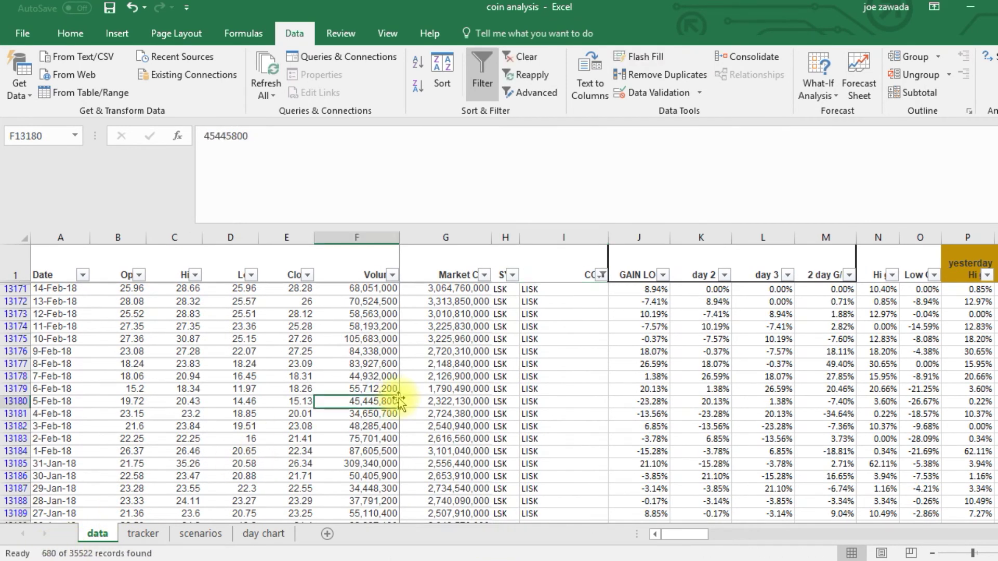
click(475, 363)
click(640, 237)
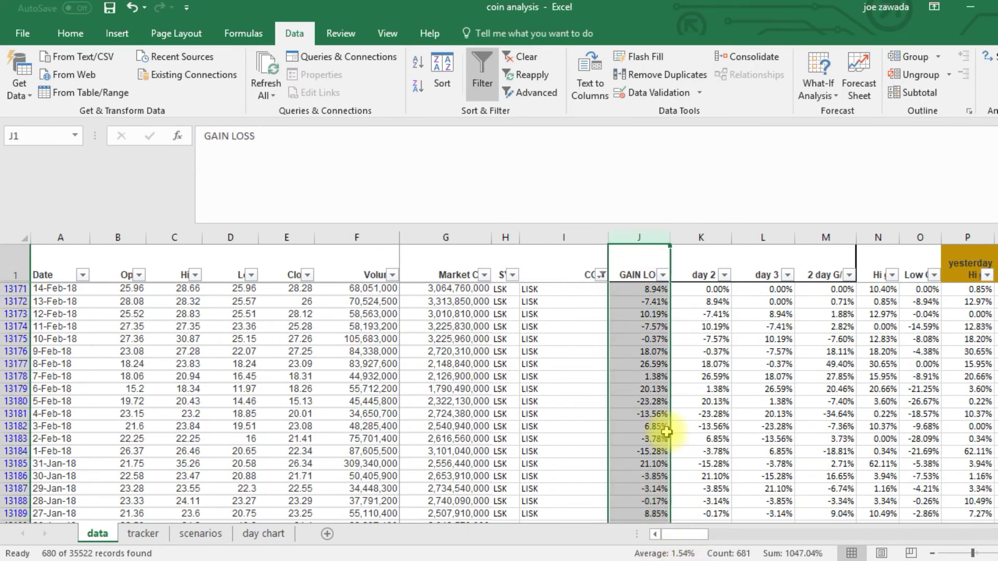
Filter the LISK rows to those where G/L prev day is less than -.15
click(569, 375)
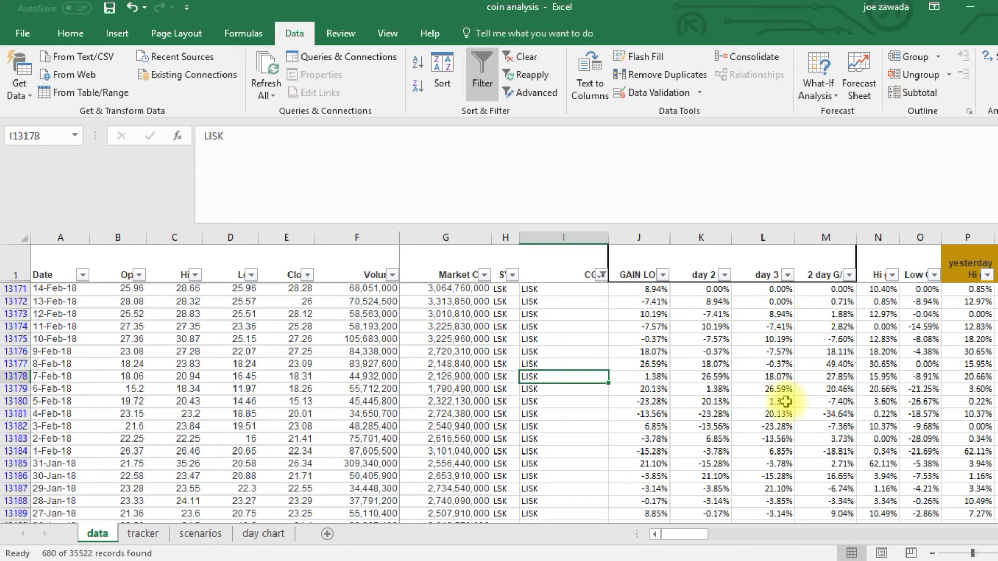
drag(694, 535, 757, 536)
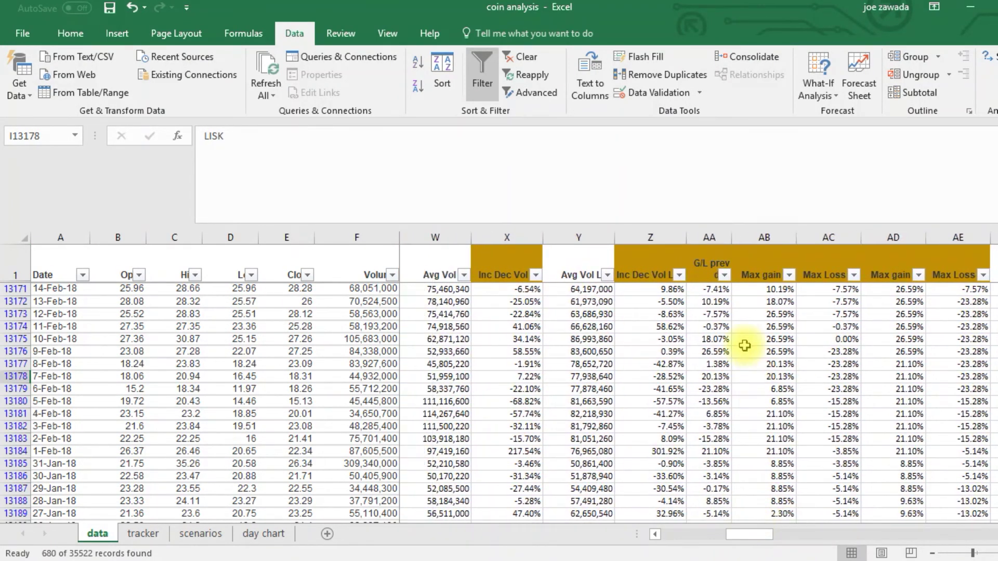
click(706, 265)
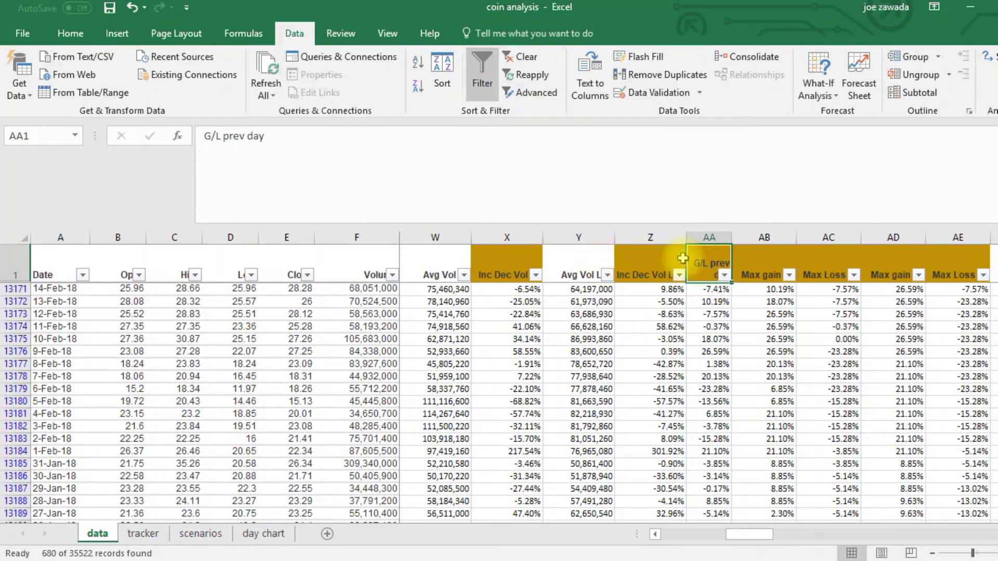
click(724, 275)
mouse_move(626, 355)
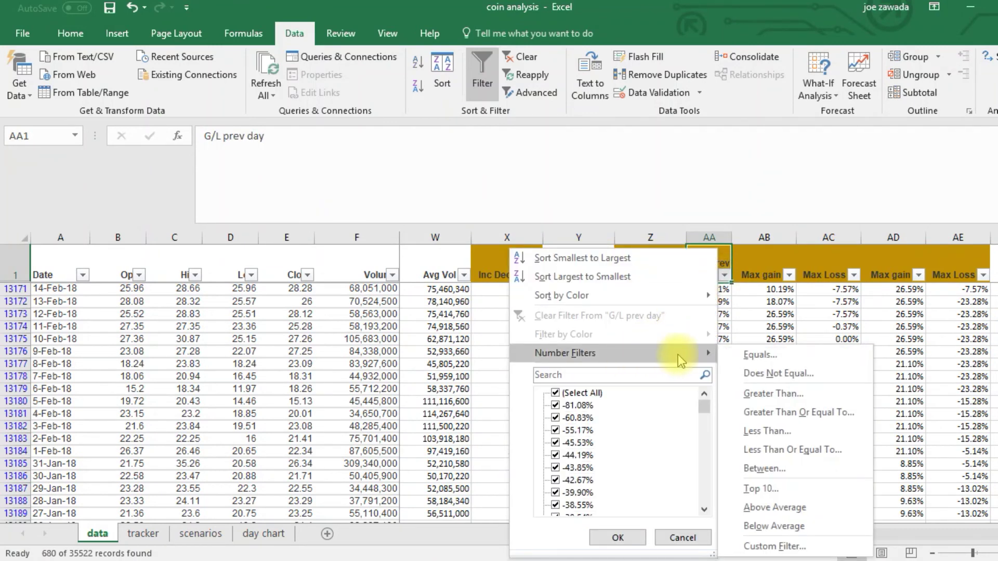
click(746, 428)
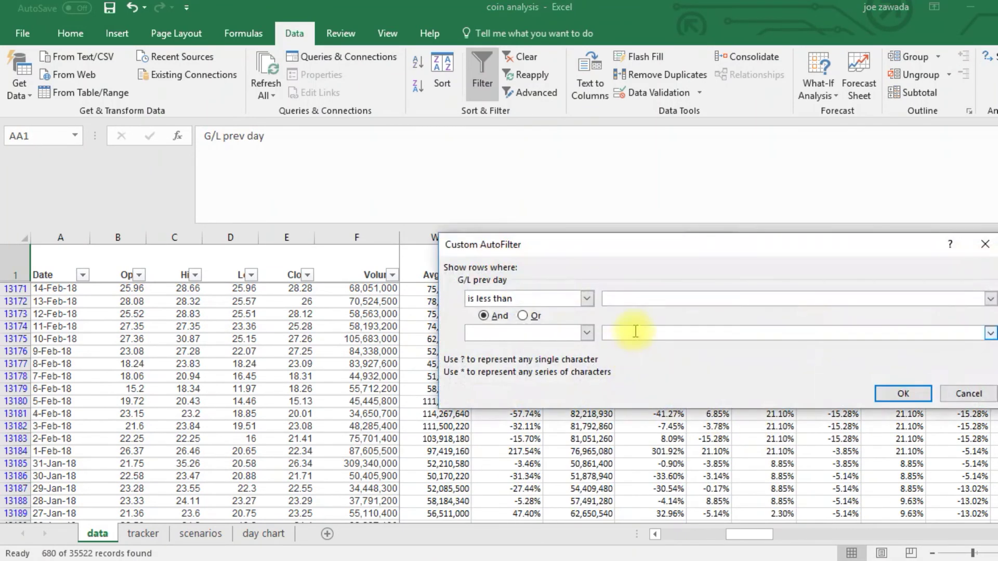
text(-.15)
click(890, 394)
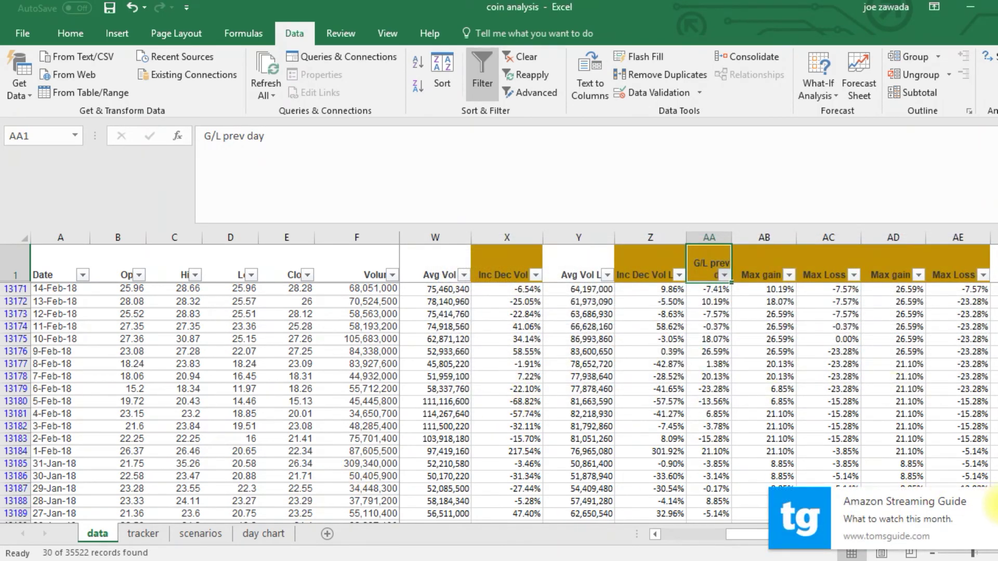
Check the average of the GAIN LOSS column for the LISK days that follow a large previous-day loss
click(439, 438)
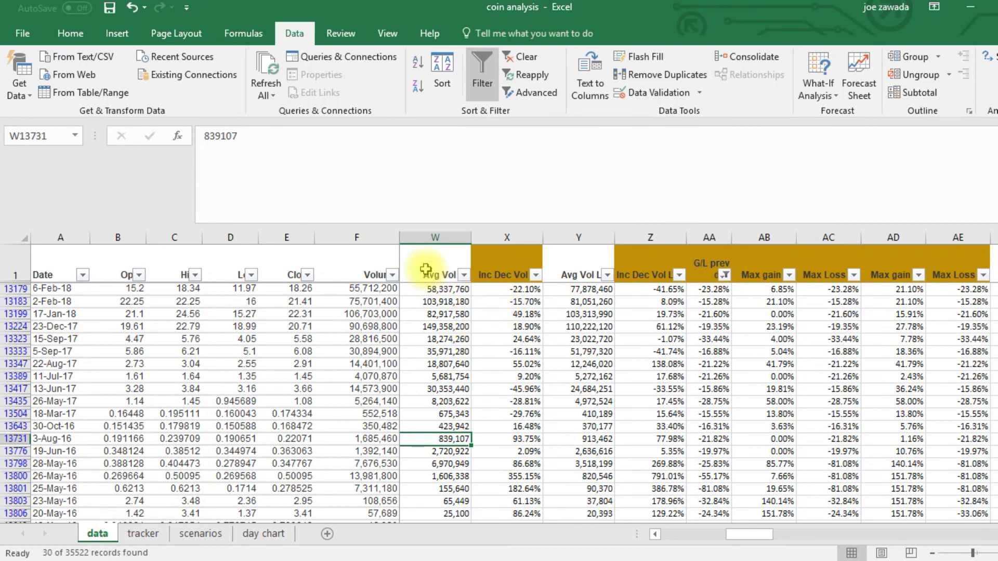
drag(758, 535, 666, 543)
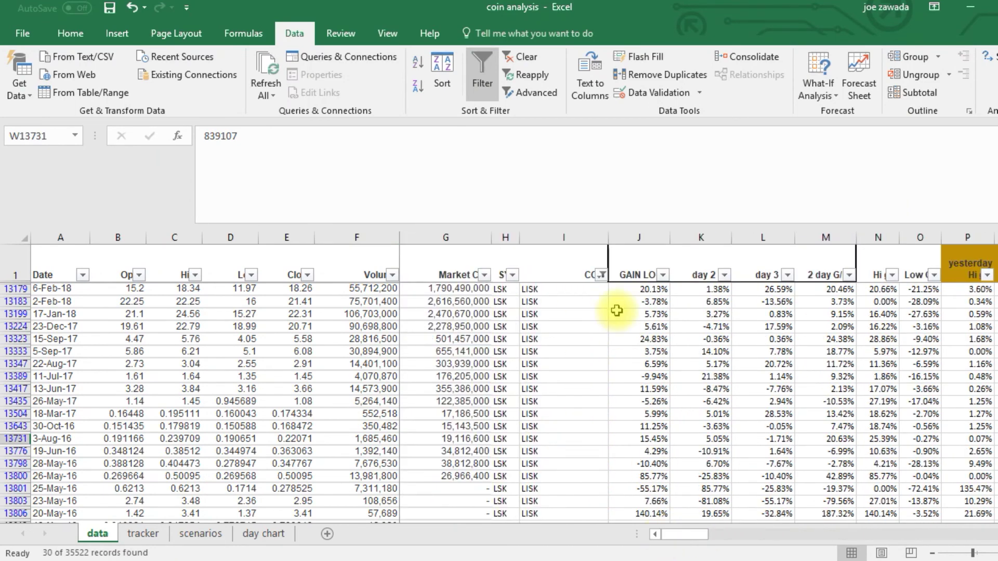
click(640, 238)
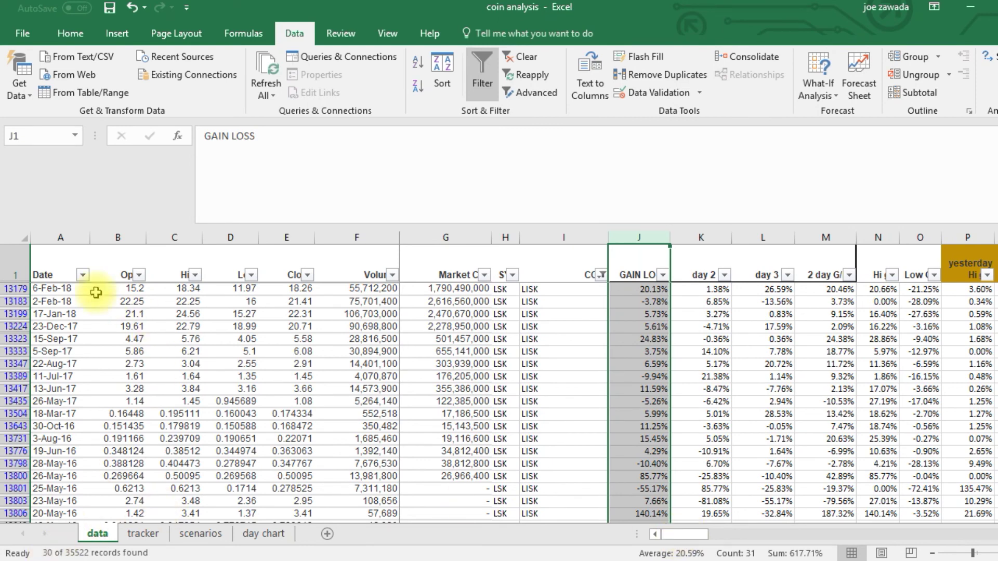
View the years available in the Date filter without changing it, and recheck the GAIN LOSS column's average
click(83, 274)
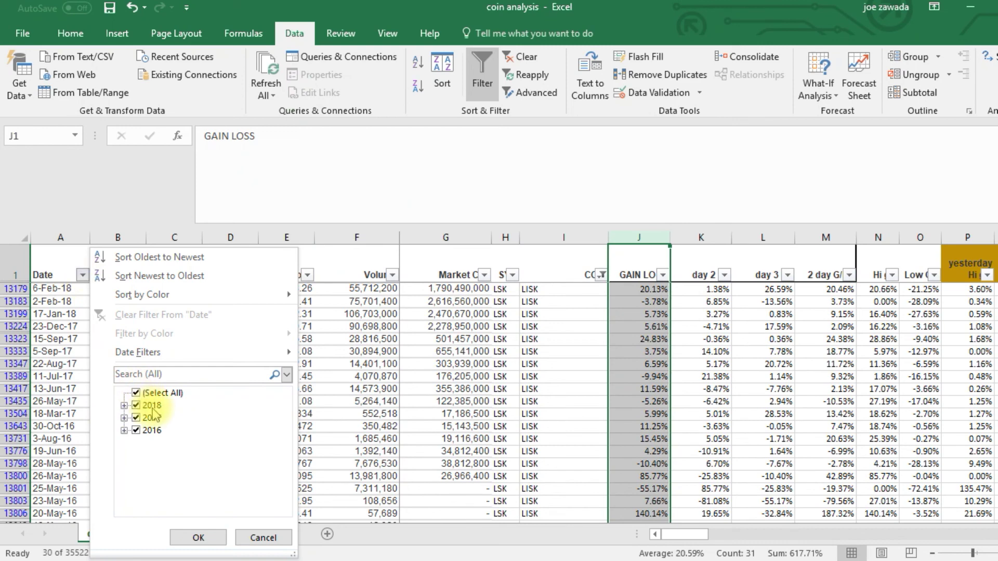
click(359, 395)
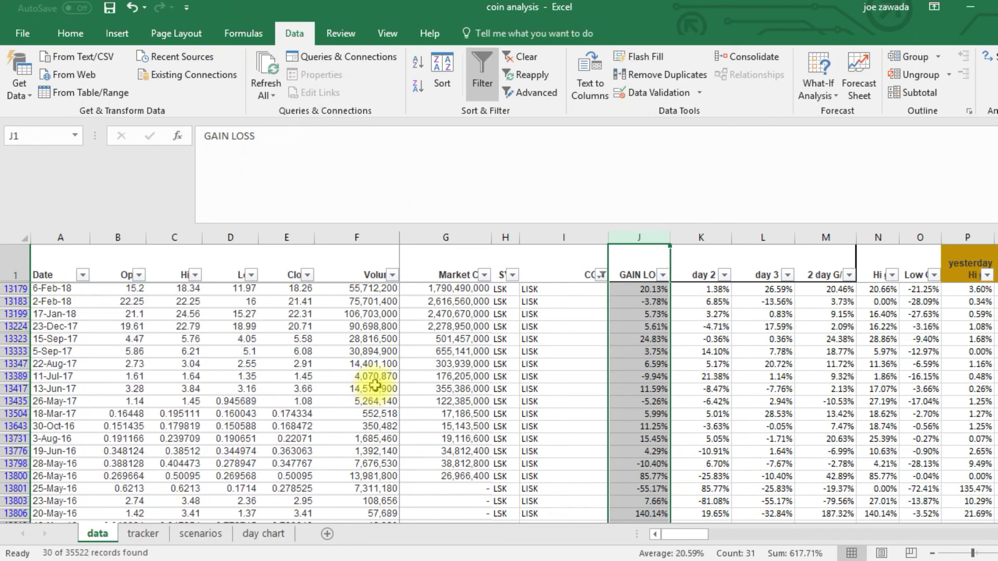
click(541, 378)
click(505, 414)
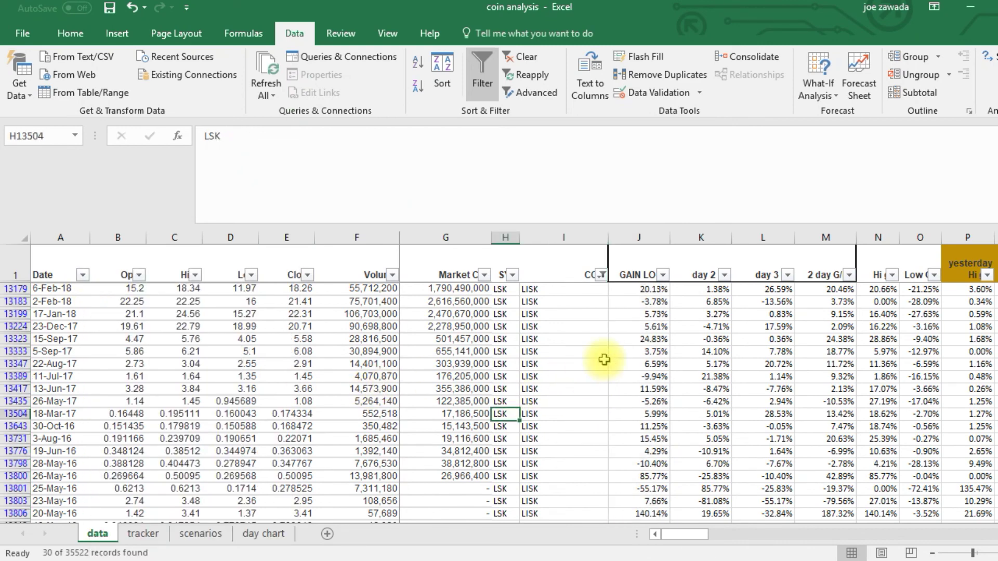
click(637, 232)
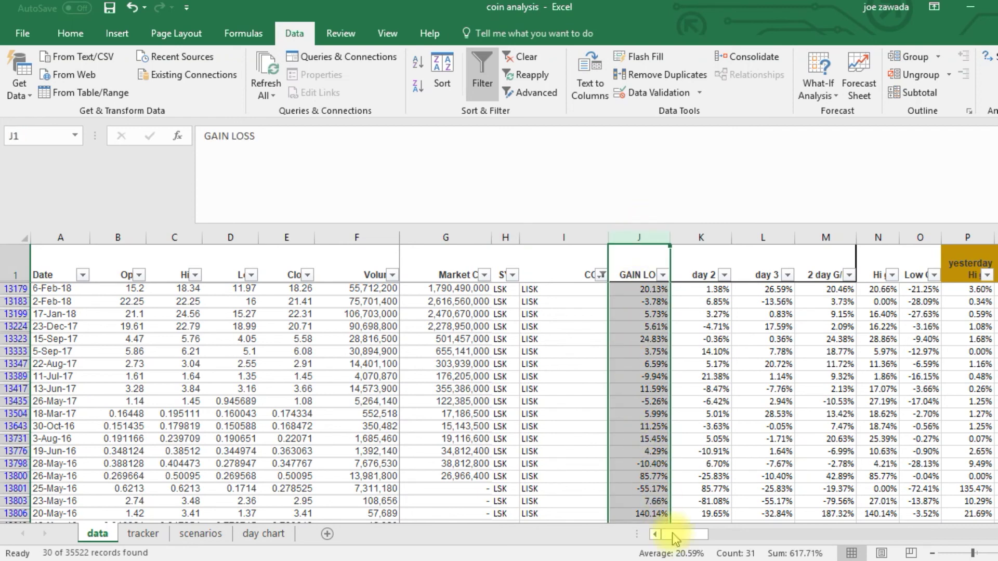
Examine individual GAIN LOSS values in the filtered LISK rows, covering both gaining and losing days
click(636, 289)
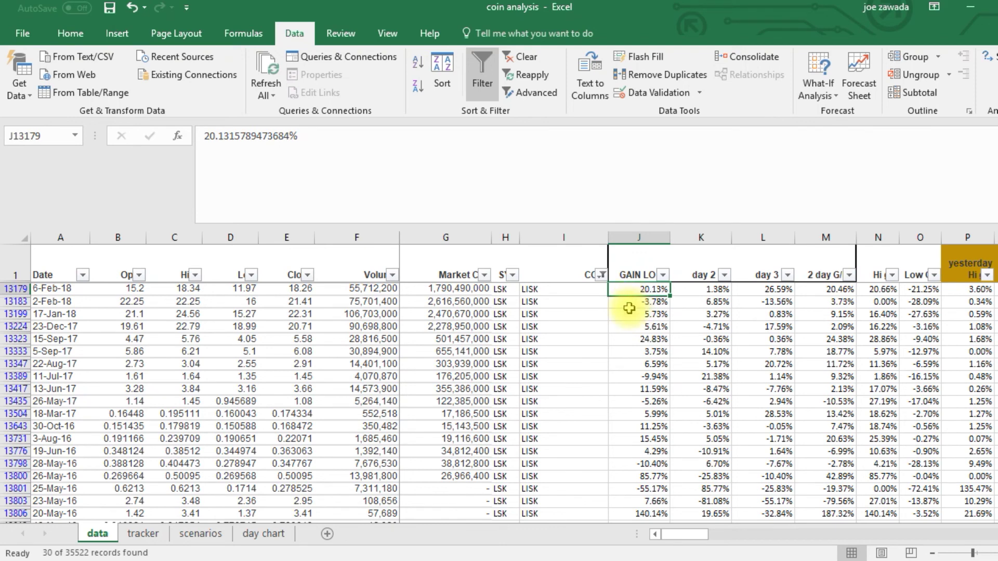
click(629, 339)
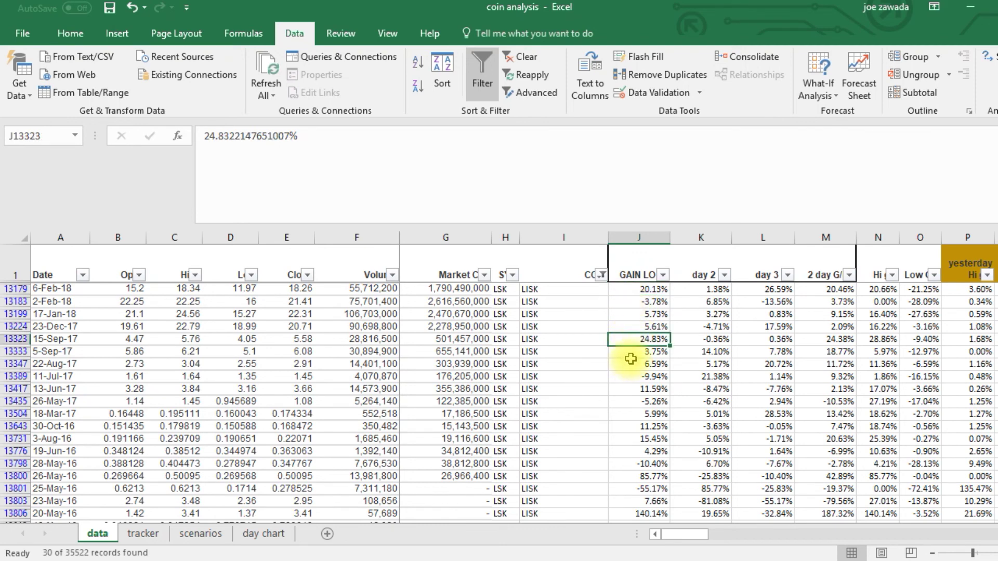
click(630, 361)
click(630, 425)
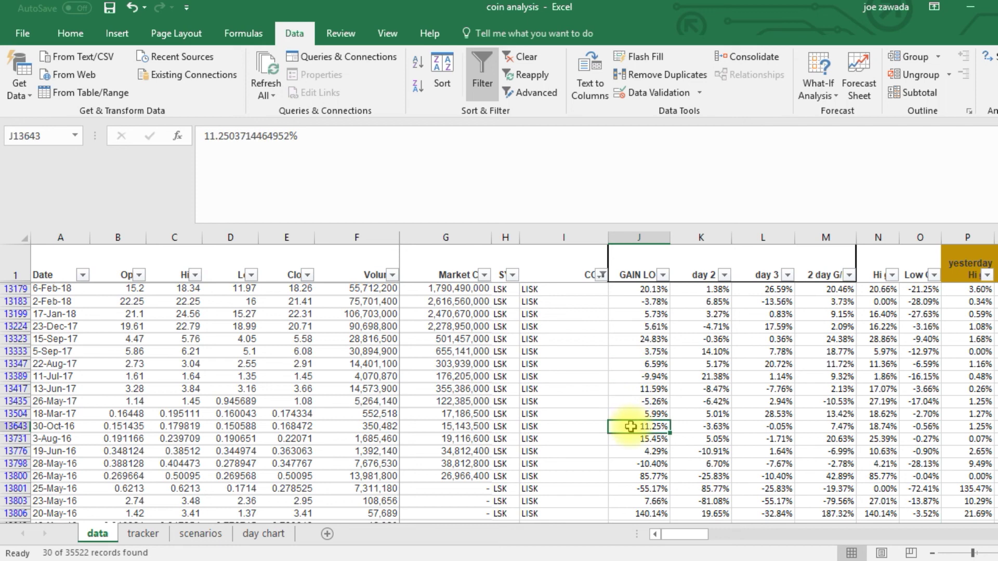
click(630, 438)
click(631, 376)
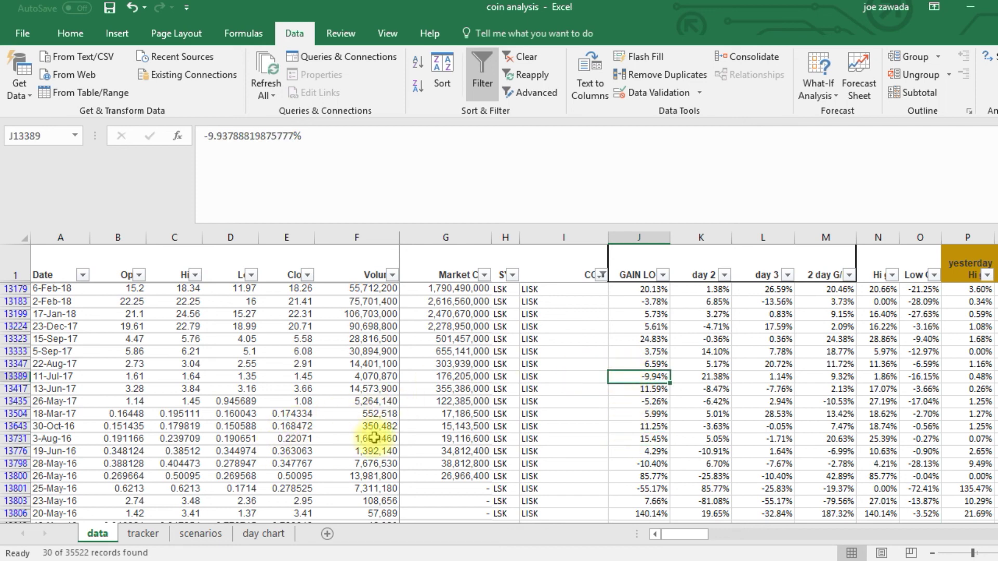
Switch to the "video 1 how to backtest - basics" workbook and turn off the header filters on the Ethereum sheet
key(alt+Tab)
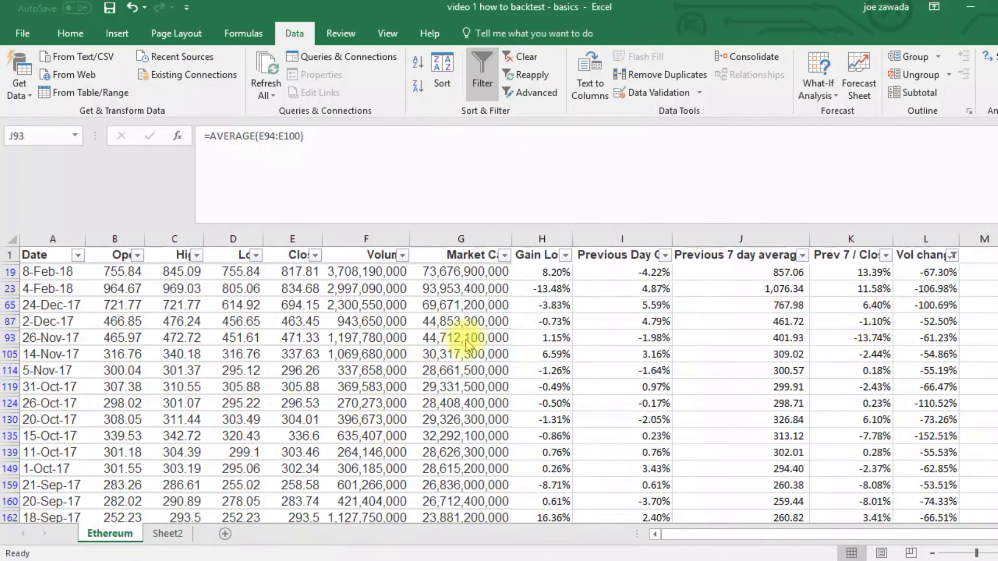
click(456, 326)
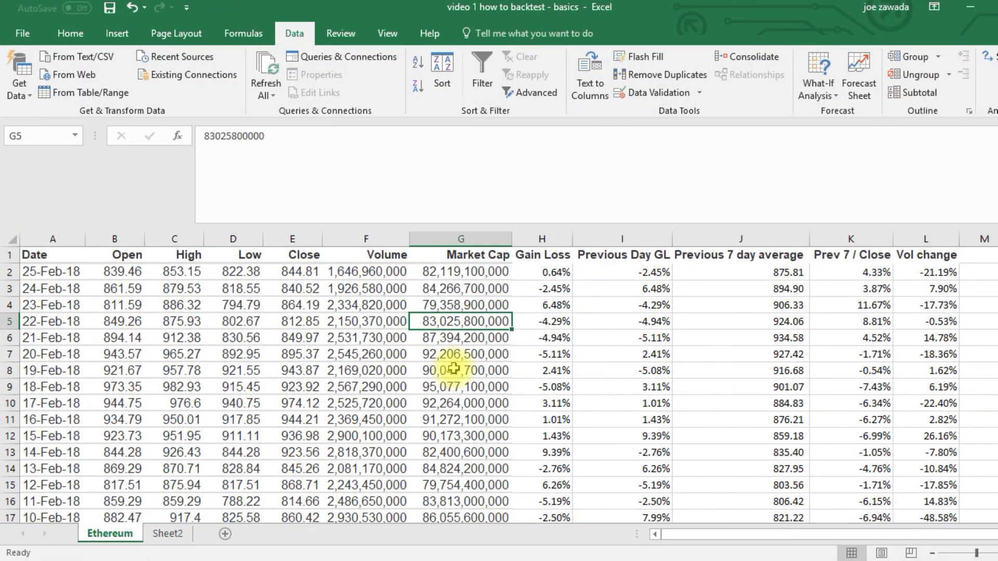